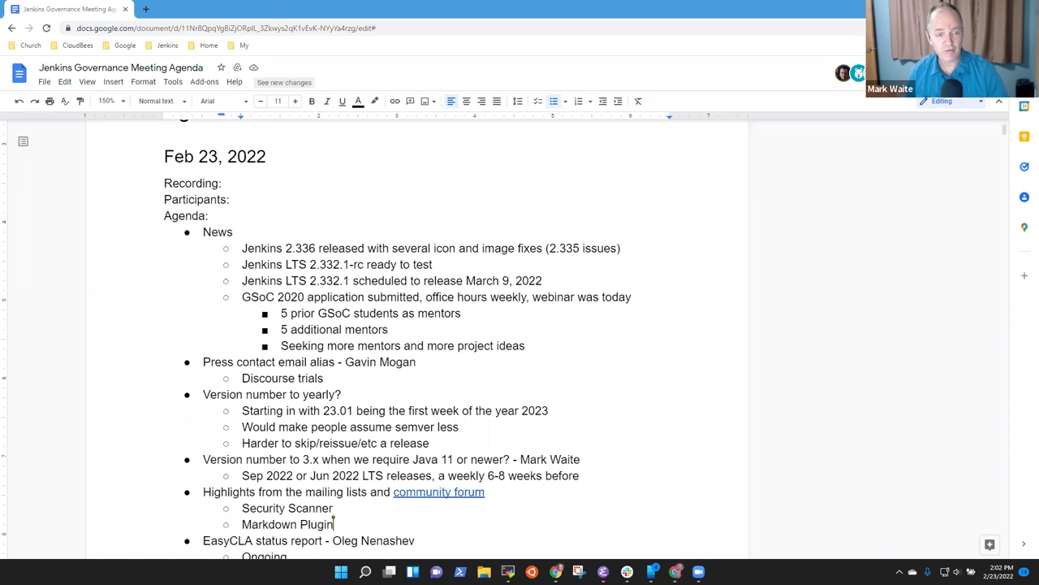
Step: Step through and highlight the News, Press contact and 'Version number to yearly?' agenda lines
double_click(278, 203)
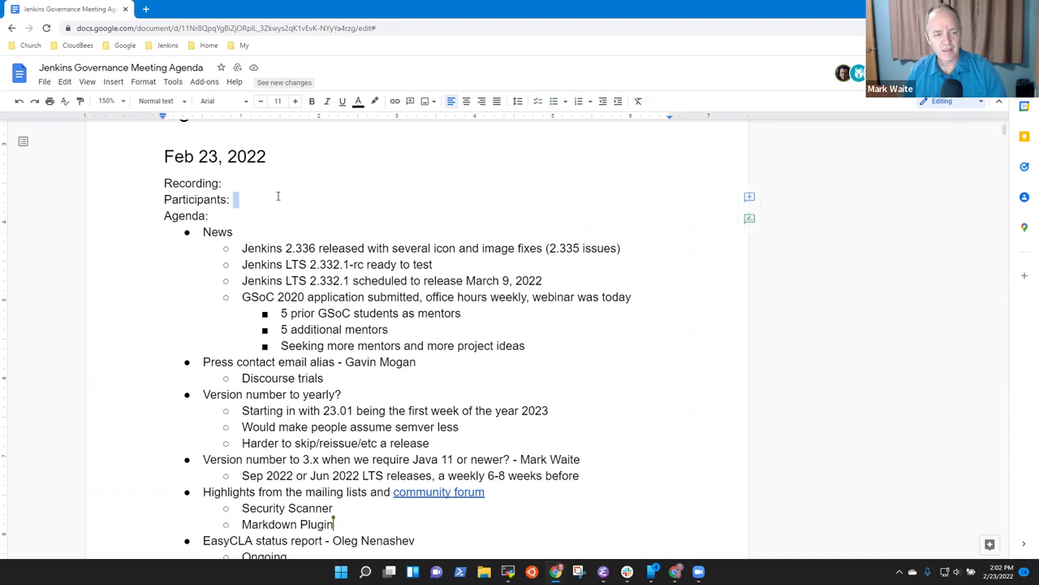
key("Down")
key("Down")
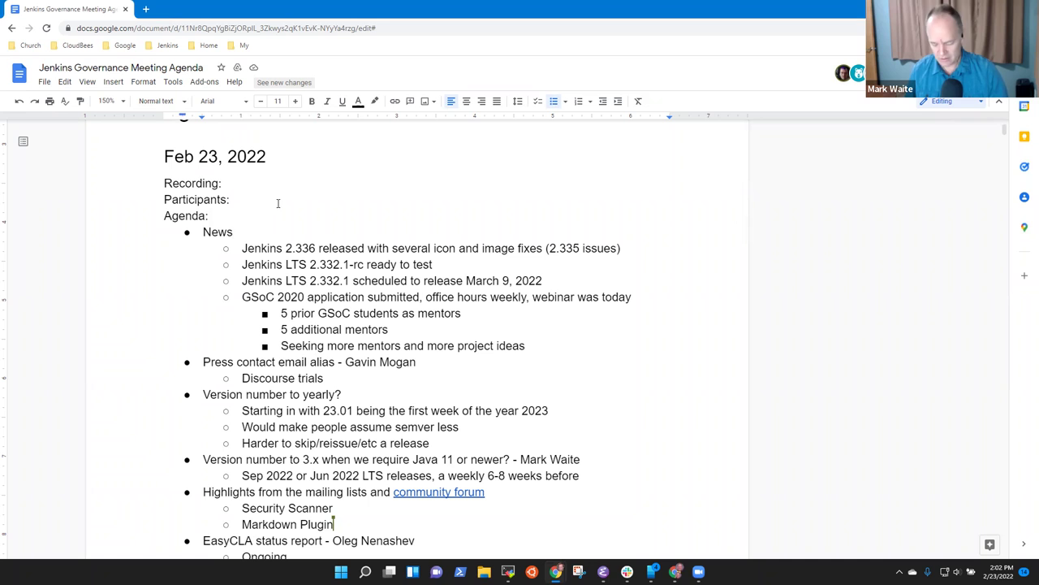
key("shift+Home")
key("Down")
key("Down")
key("Down")
key("Down")
key("Down")
key("Down")
key("Down")
key("Down")
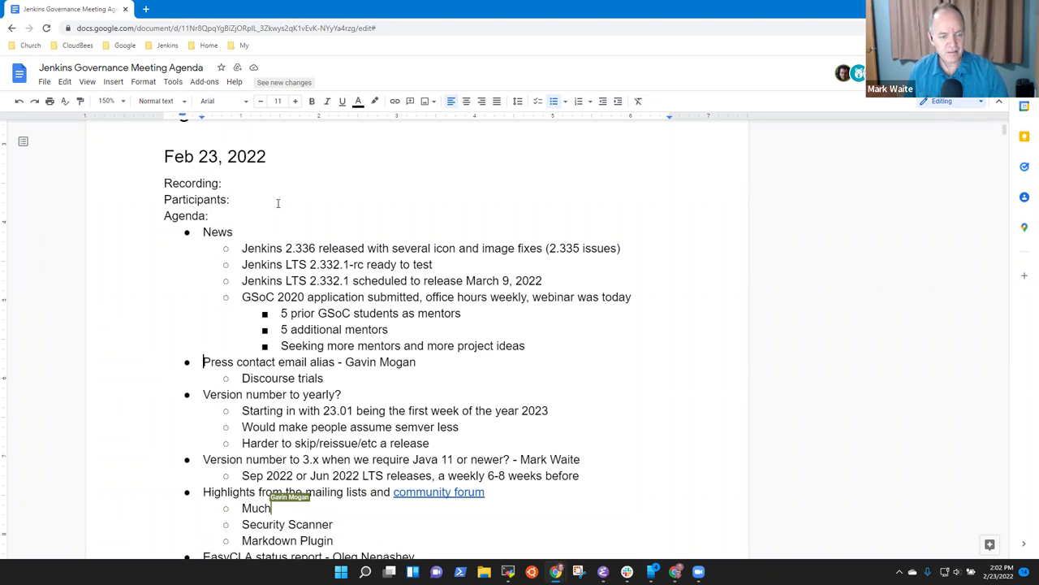
key("shift+End")
key("Down")
key("Down")
key("Home")
key("shift+End")
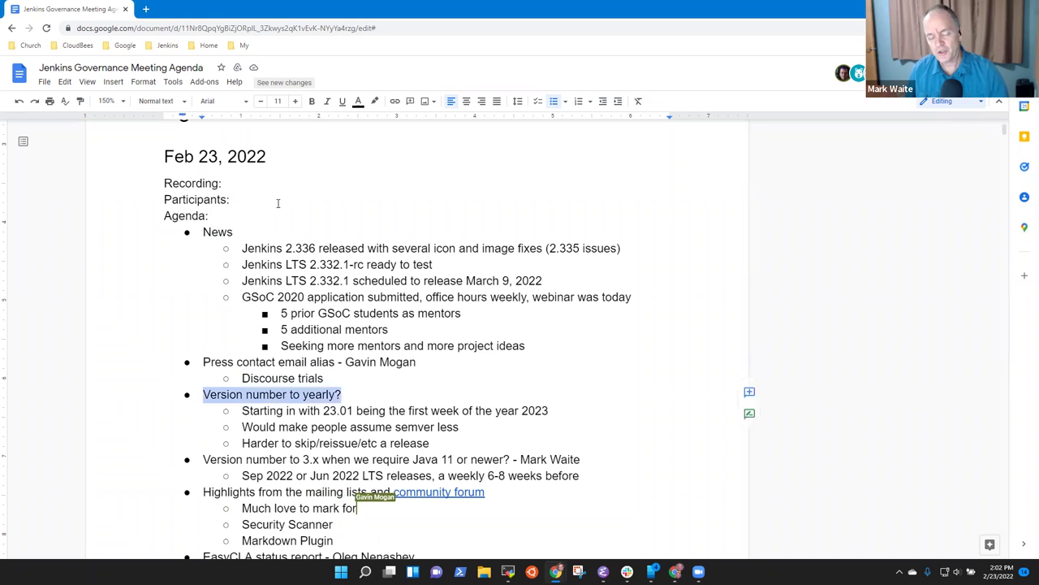
key("Down")
key("Down")
key("Down")
key("Down")
key("Down")
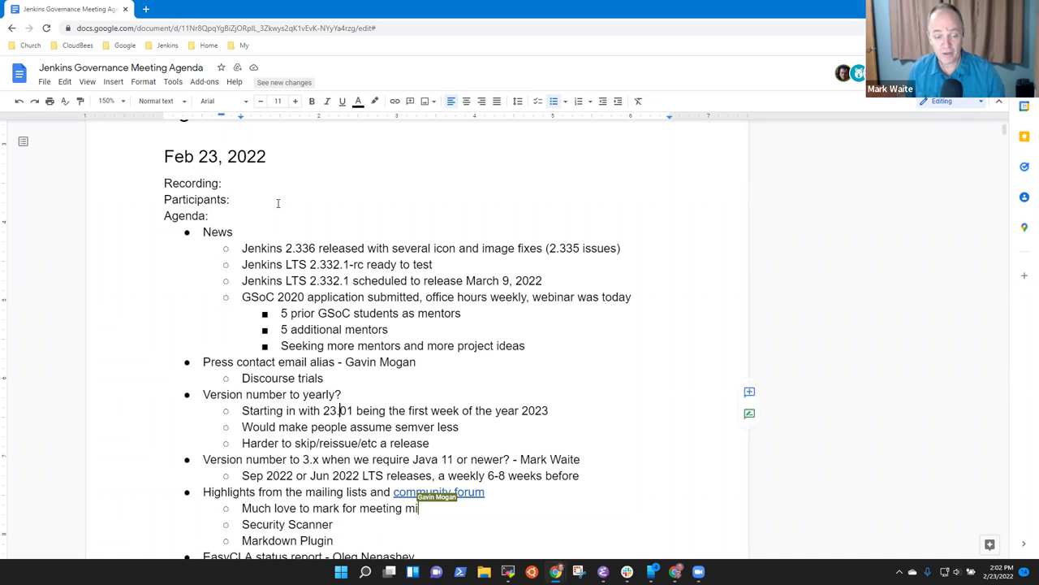
Step: Highlight the 'Version number to 3.x' and mailing-list highlights lines, then return toward News
key("Up")
key("Home")
key("shift+End")
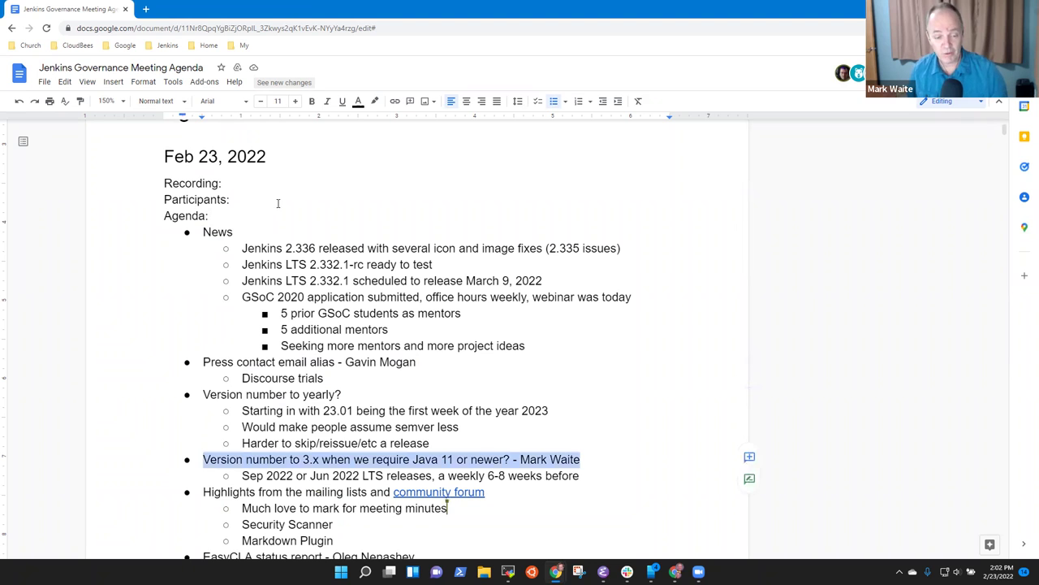
key("Down")
key("Down")
key("Home")
key("shift+End")
key("Down")
key("Down")
key("Down")
key("Down")
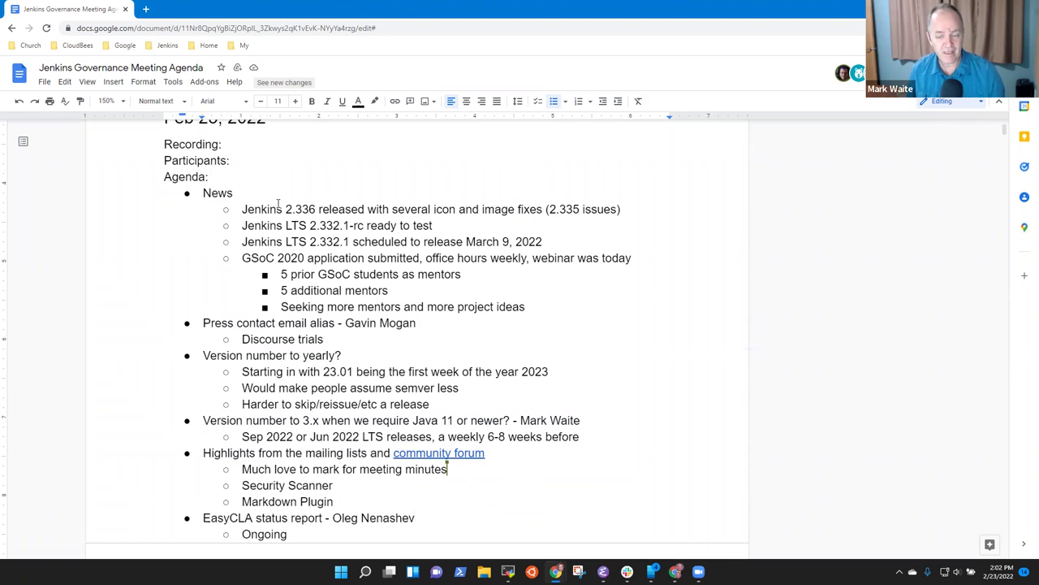
key("Up")
key("Up")
key("Up")
key("Up")
key("Up")
key("Up")
key("Up")
key("Up")
key("Up")
key("Up")
key("Up")
key("Up")
key("Up")
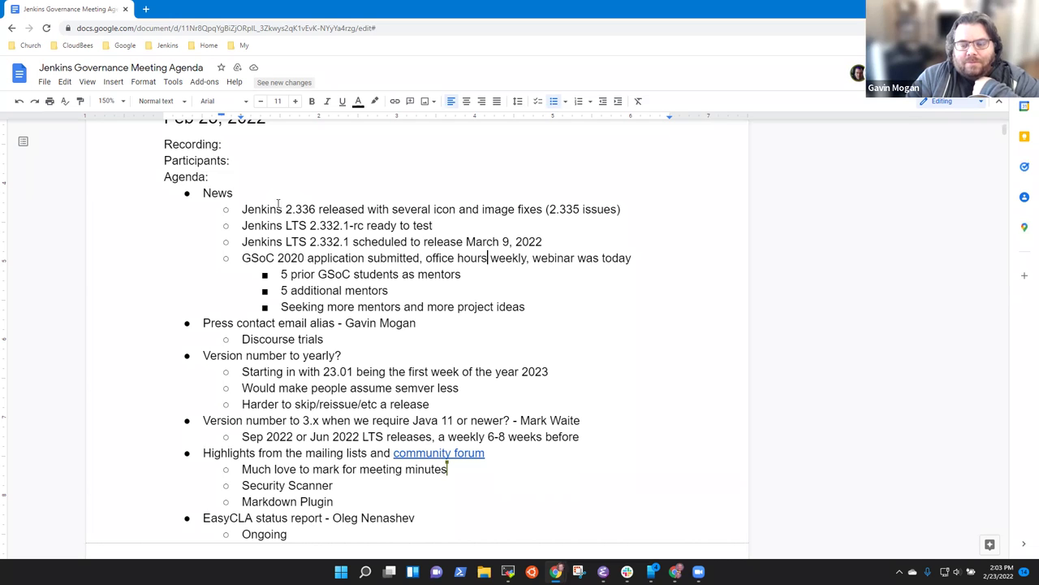
Step: Highlight each News line in turn: Jenkins 2.336, LTS 2.332.1-rc and the LTS release date
key("Home")
key("shift+End")
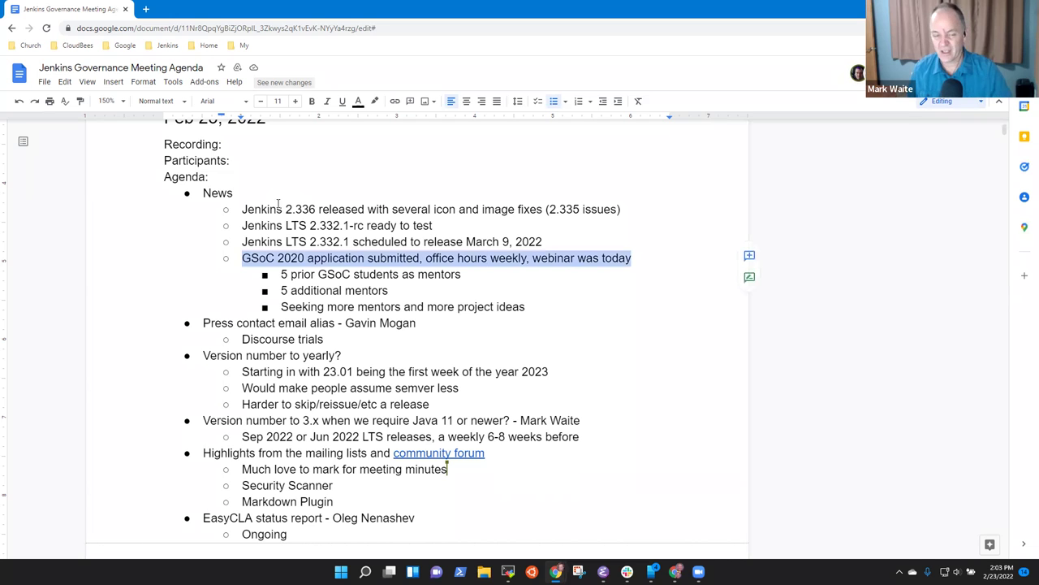
key("Up")
key("Up")
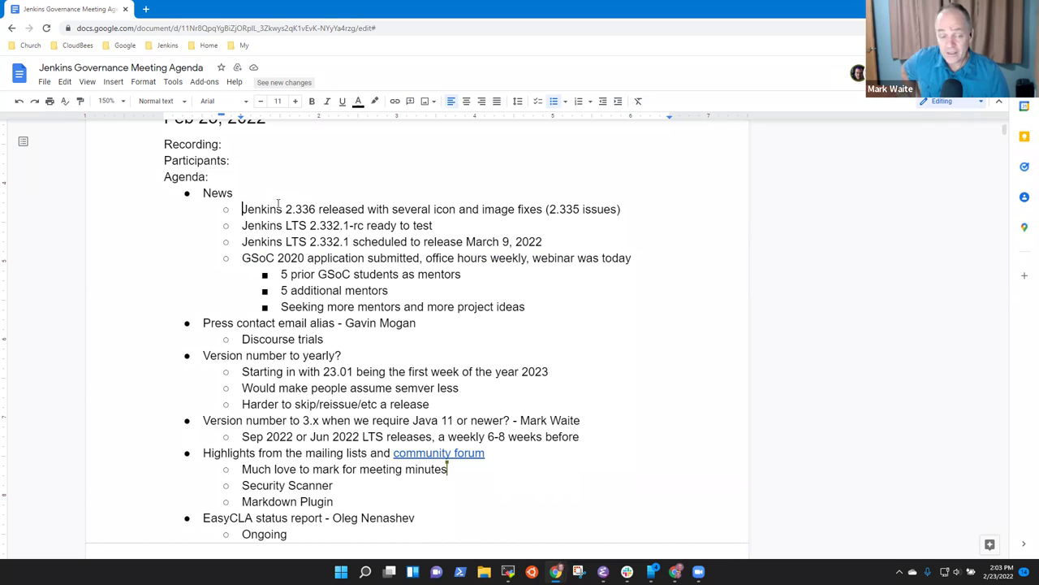
key("Up")
key("shift+End")
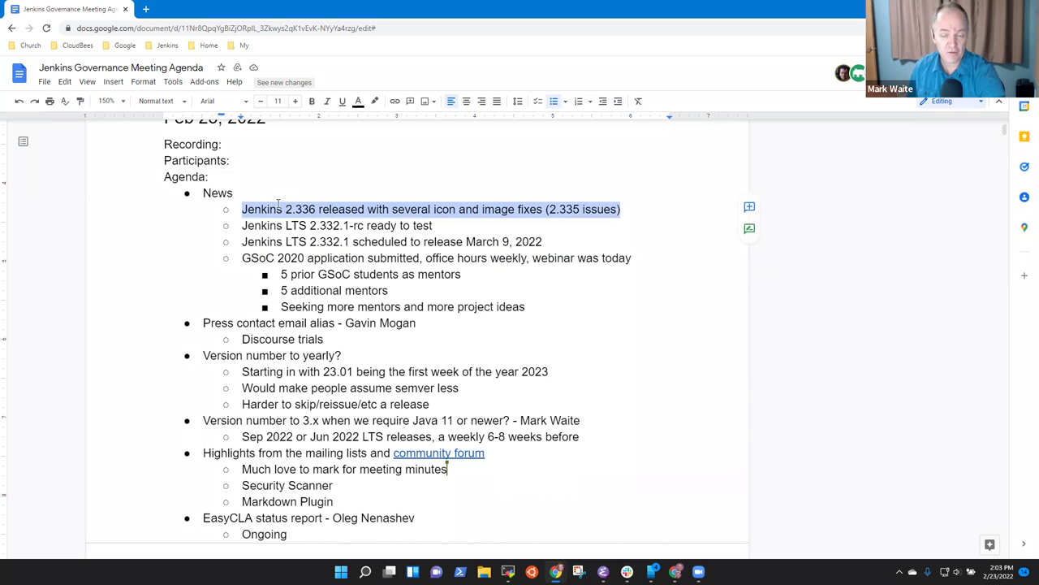
key("Down")
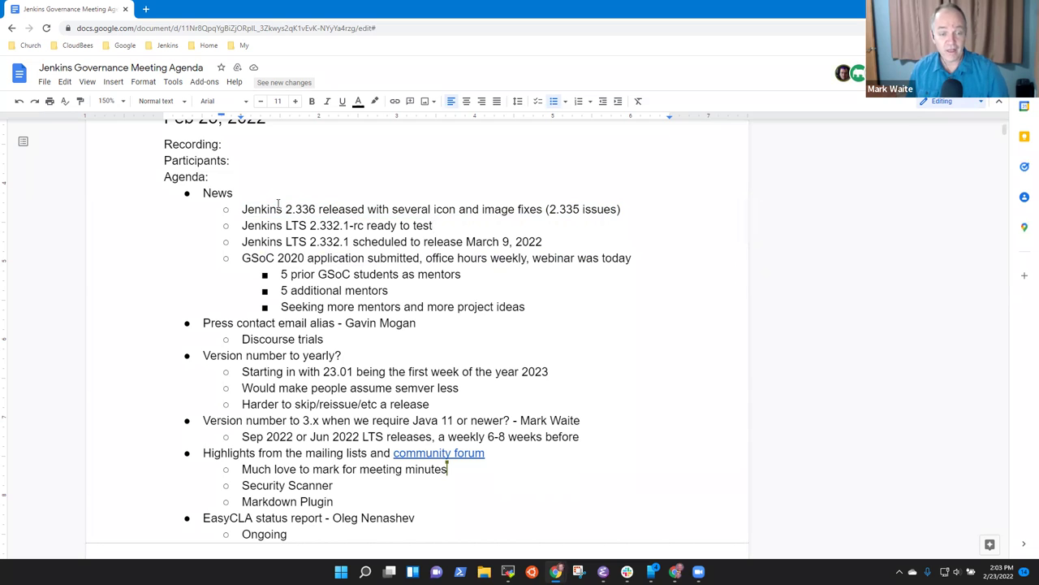
key("shift+End")
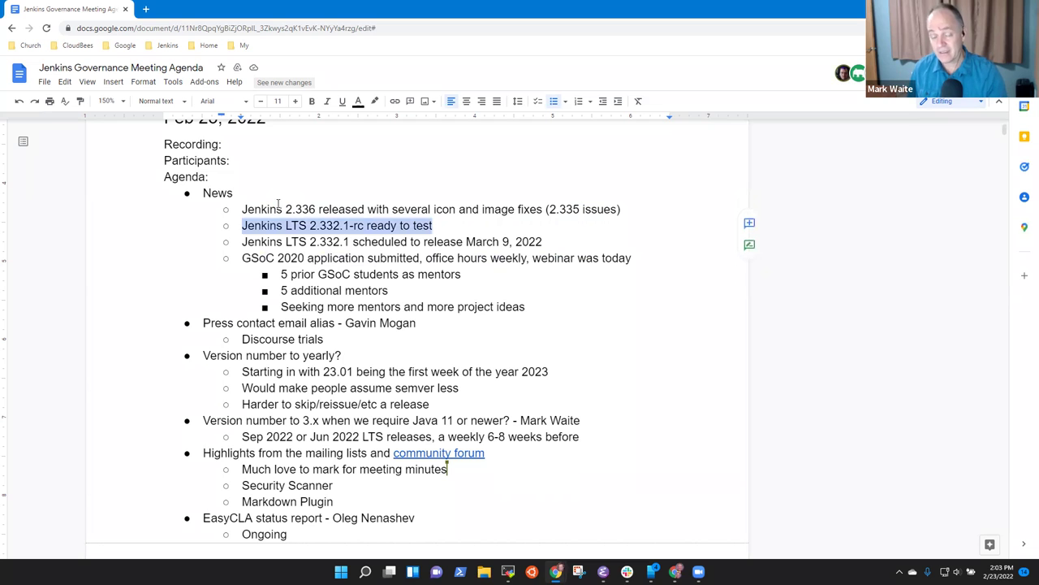
key("Down")
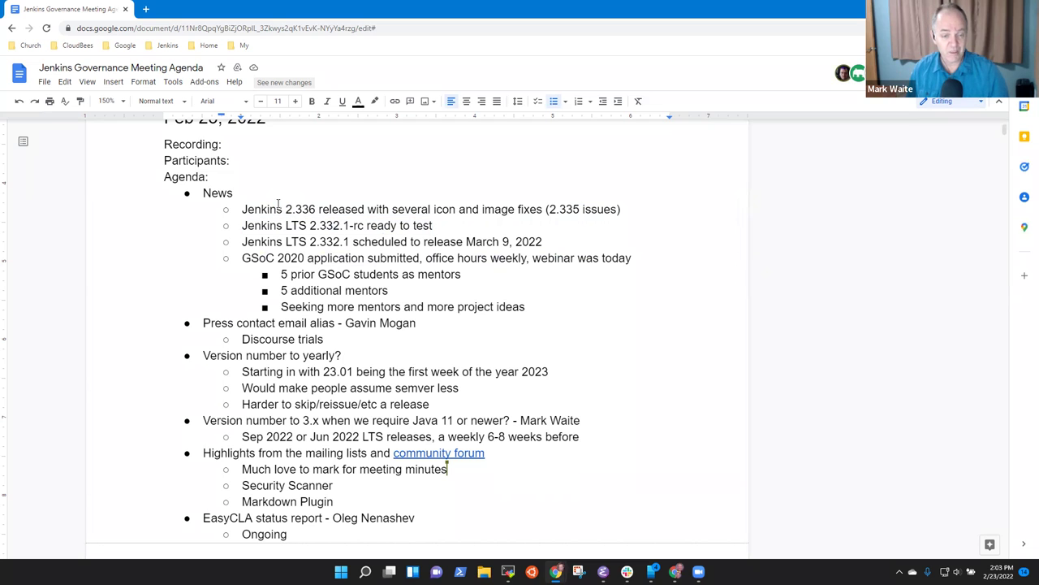
key("shift+End")
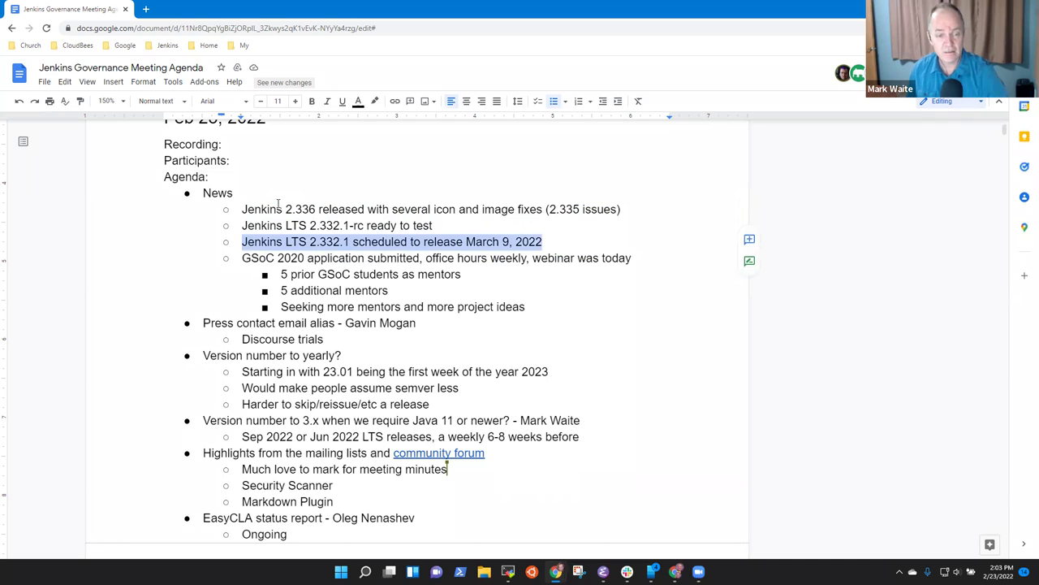
Step: Highlight the GSoC application line and place the cursor at the end of its year 2020
key("Down")
key("shift+End")
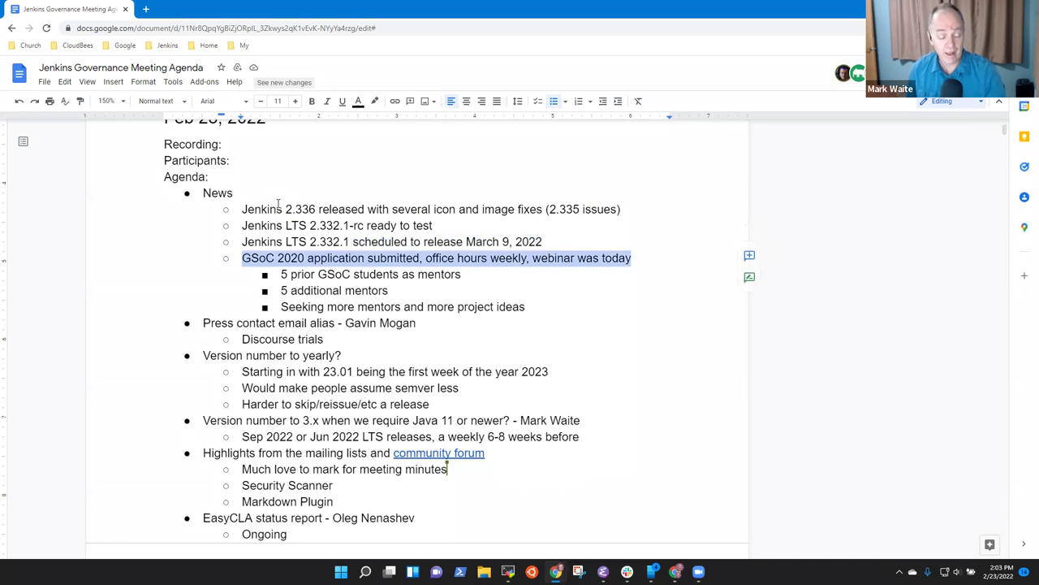
key("Left")
key("ctrl+Right")
key("Right")
key("Right")
key("Right")
key("Right")
Step: Change 'GSoC 2020' to 'GSoC 2022', then move to the start of the Press contact line
key("BackSpace")
type("2")
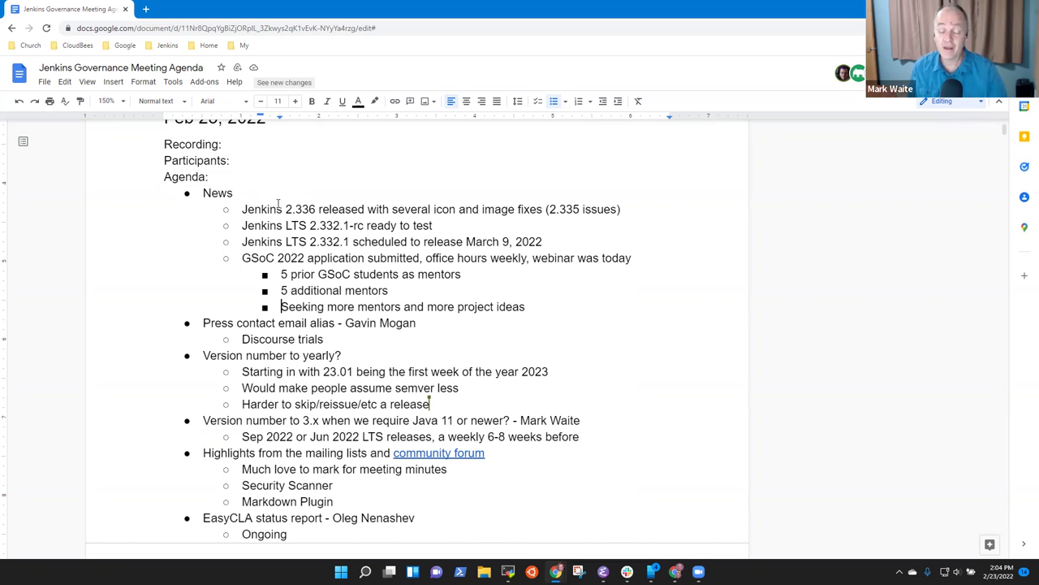
key("Down")
key("Down")
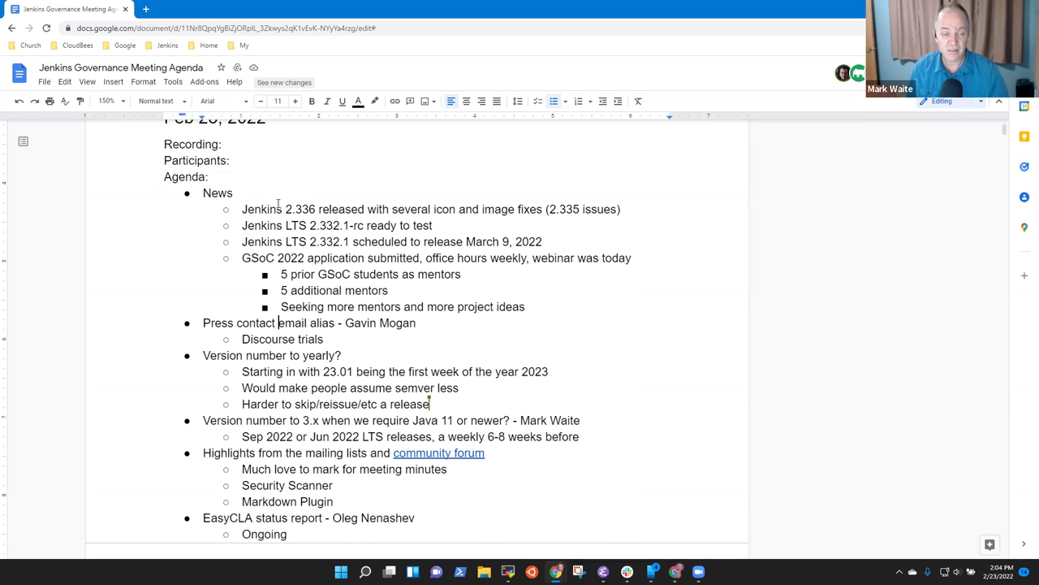
key("Home")
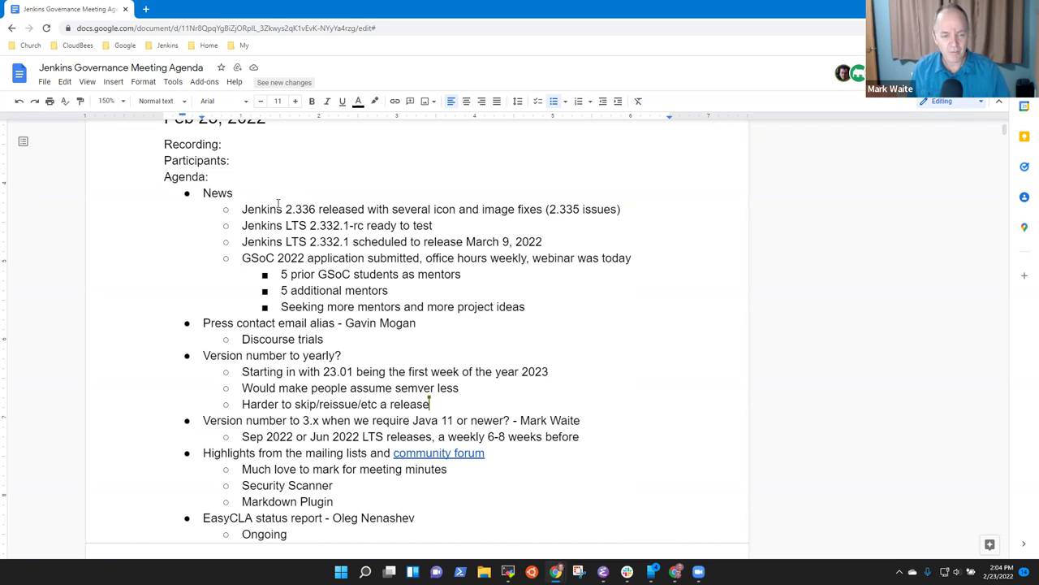
Step: Finish the Discourse note with 'in email routing as a community.jenkins.io service' and add the Google groups spam note
key("shift+End")
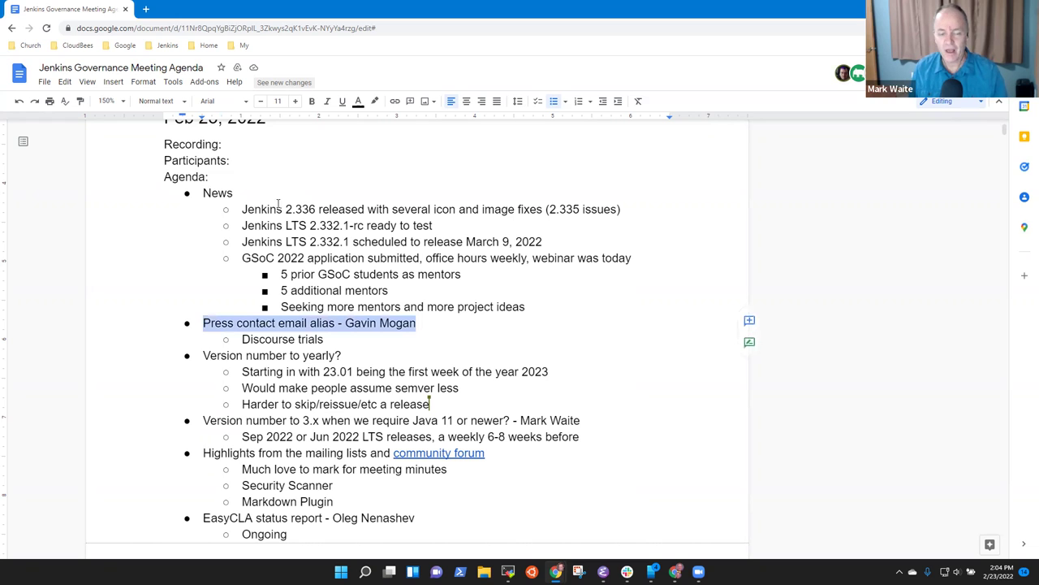
key("Down")
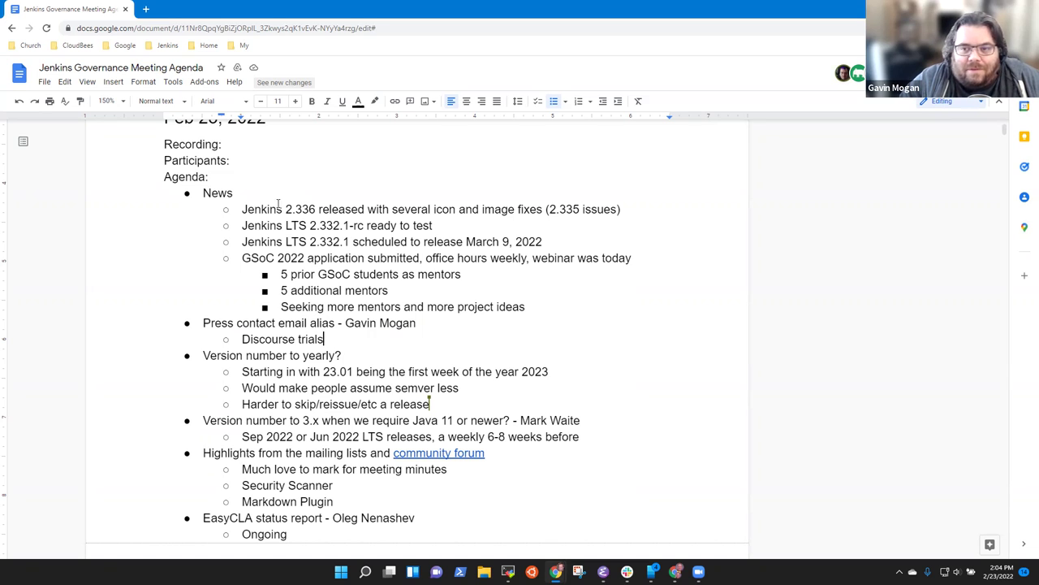
type("in email ")
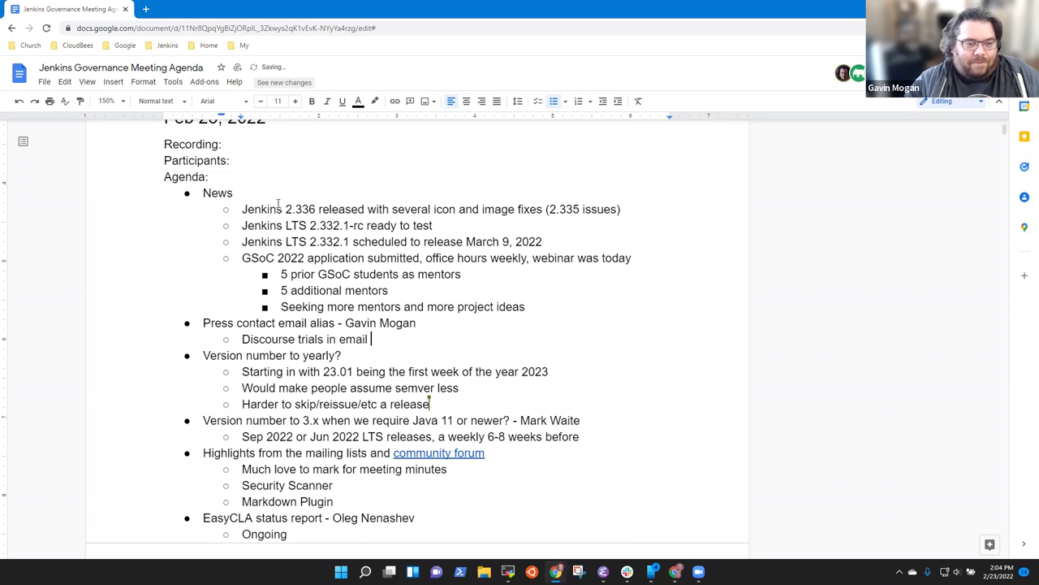
type("routing as a")
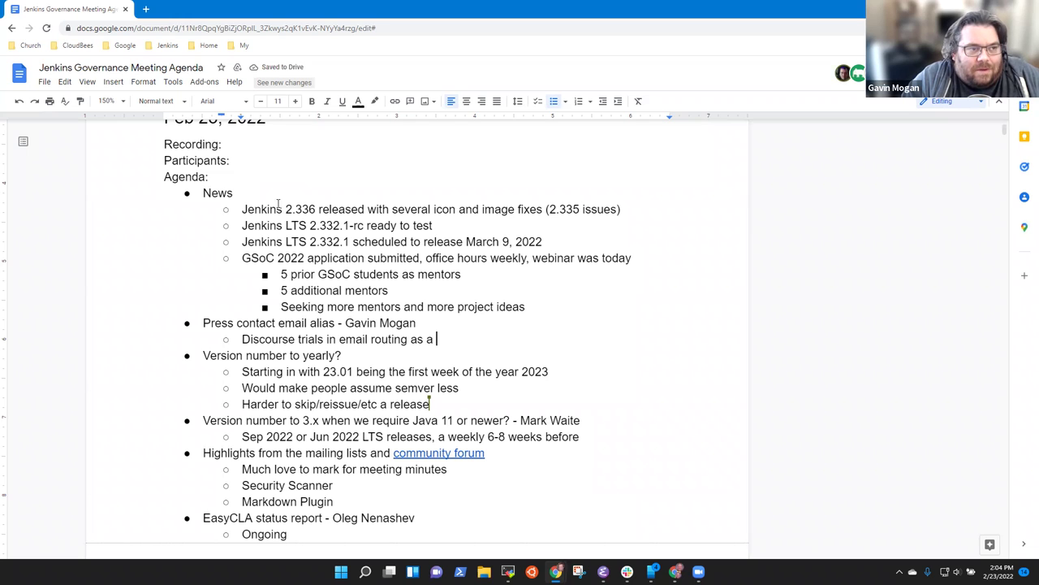
type(" comu")
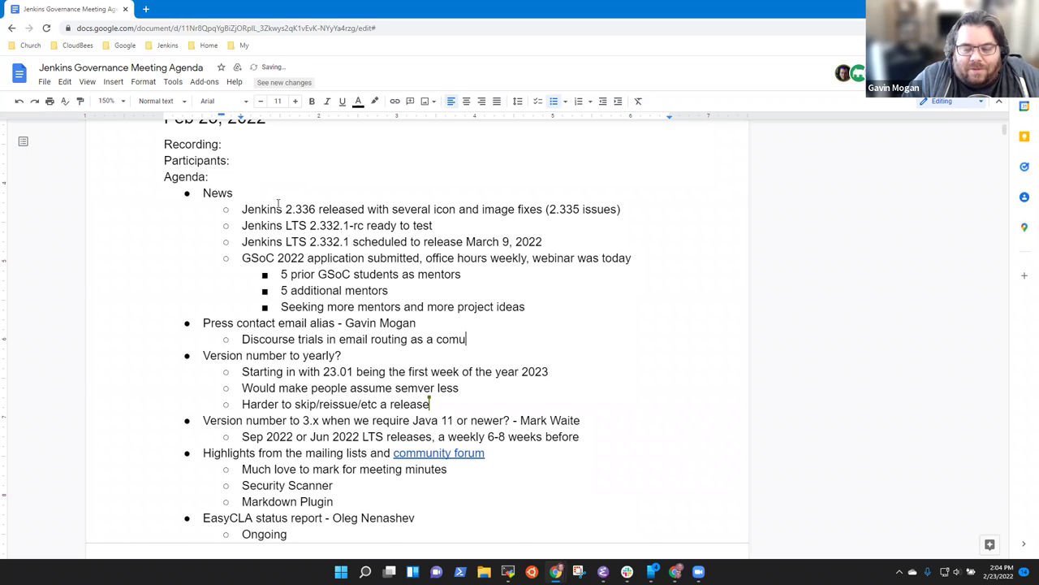
key("BackSpace")
type("munm")
key("BackSpace")
key("BackSpace")
type("nm")
key("BackSpace")
type("ity.jenkins.io service")
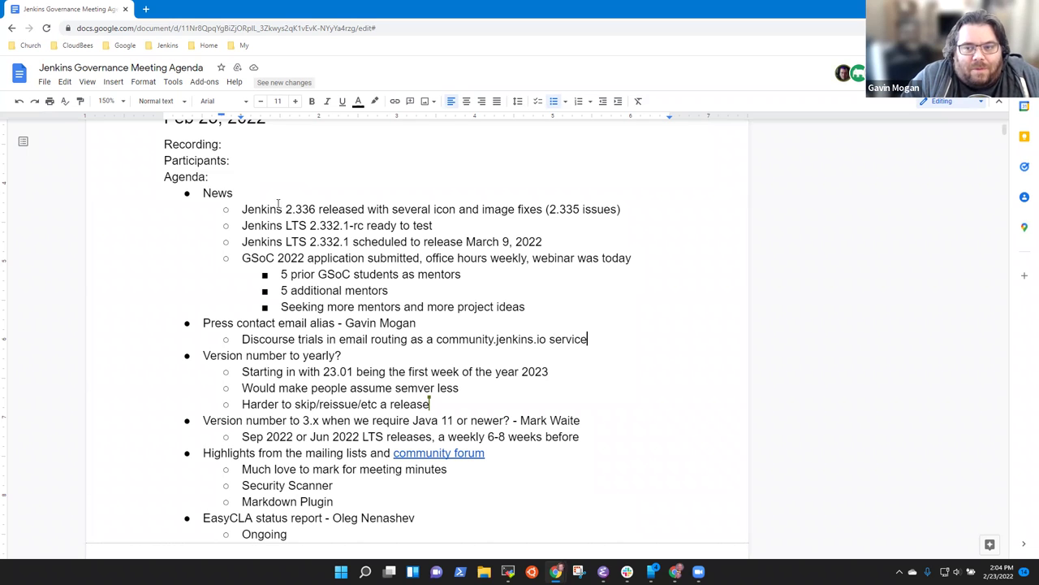
key("Return")
type("Google grouop")
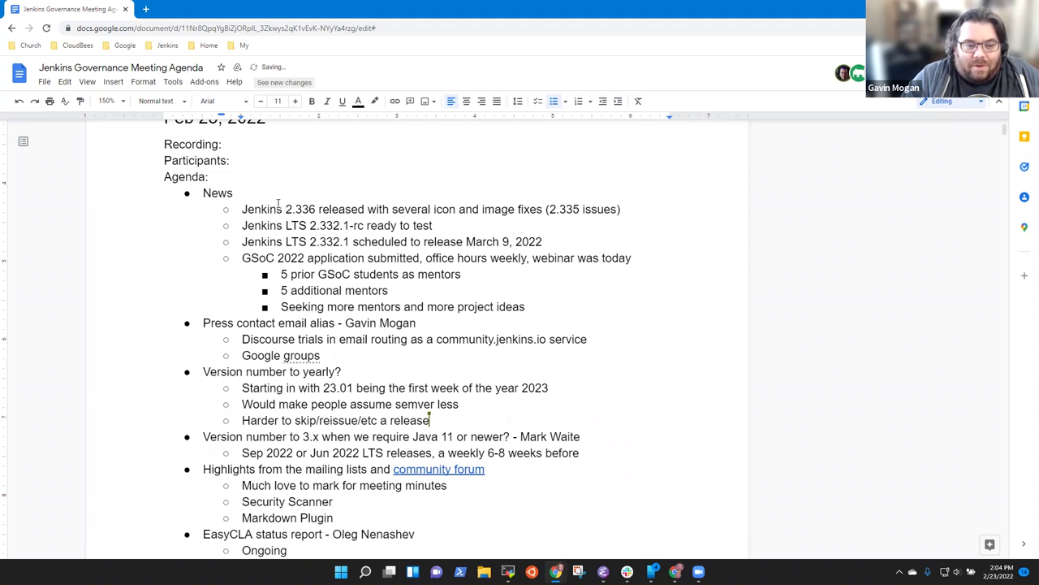
type(" email re")
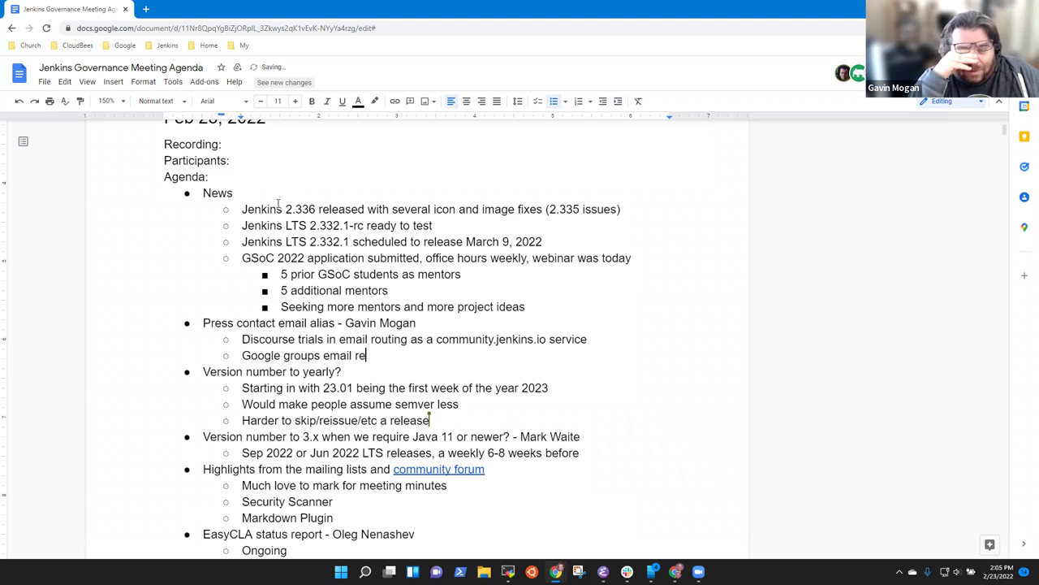
type("gularly")
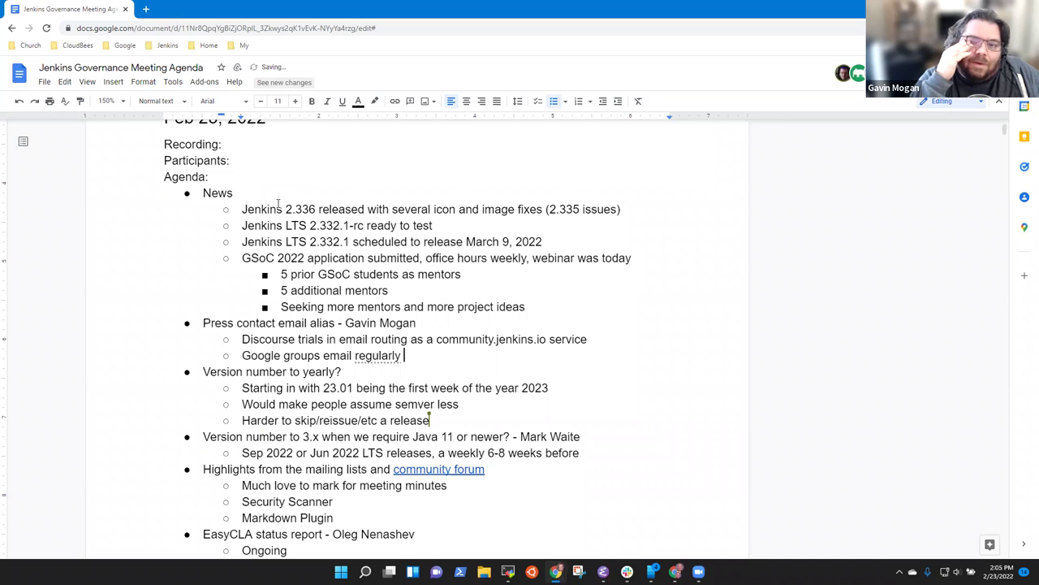
type(" going ")
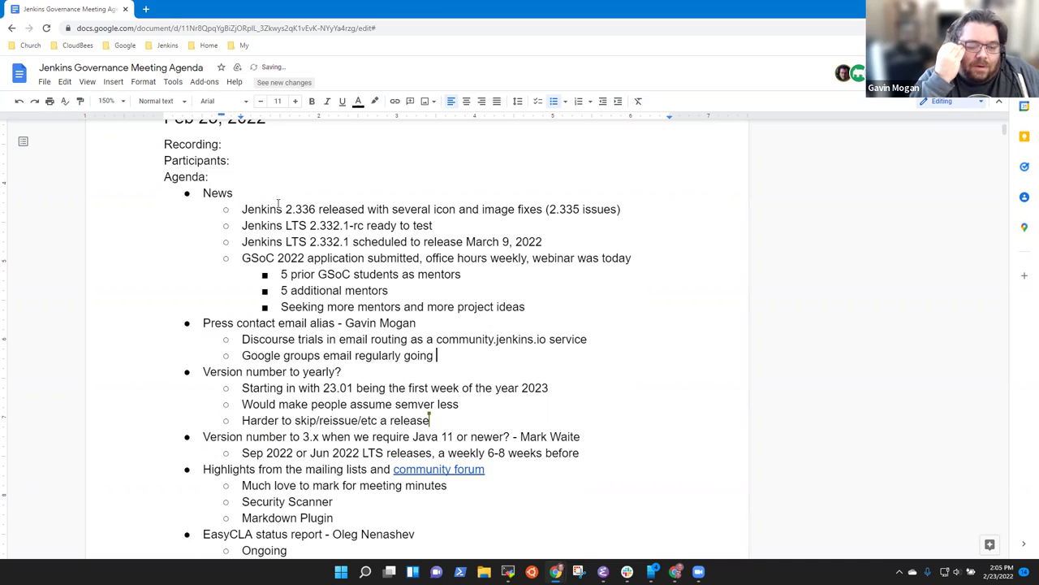
type("to spam")
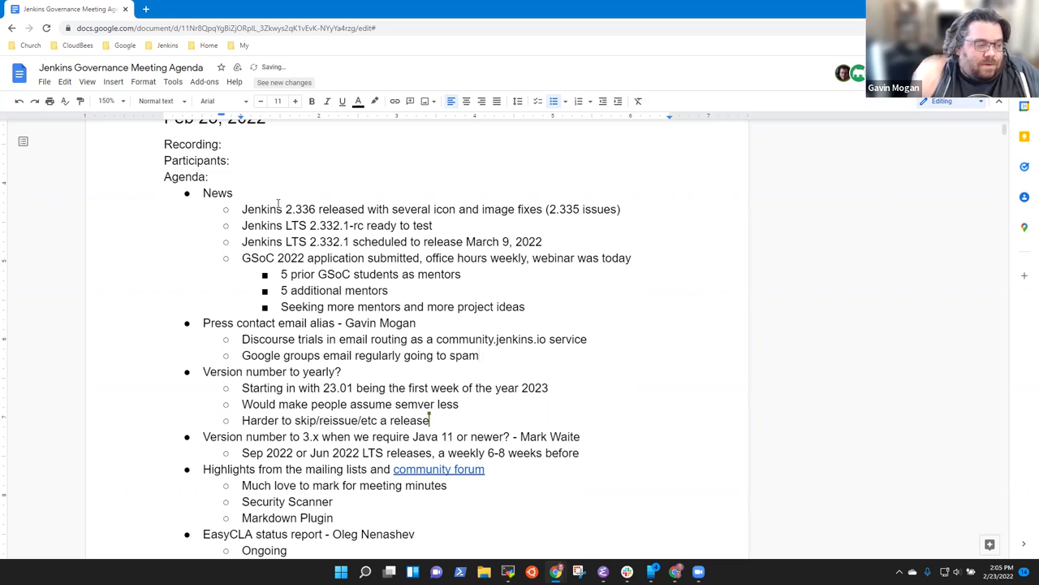
type(" in ")
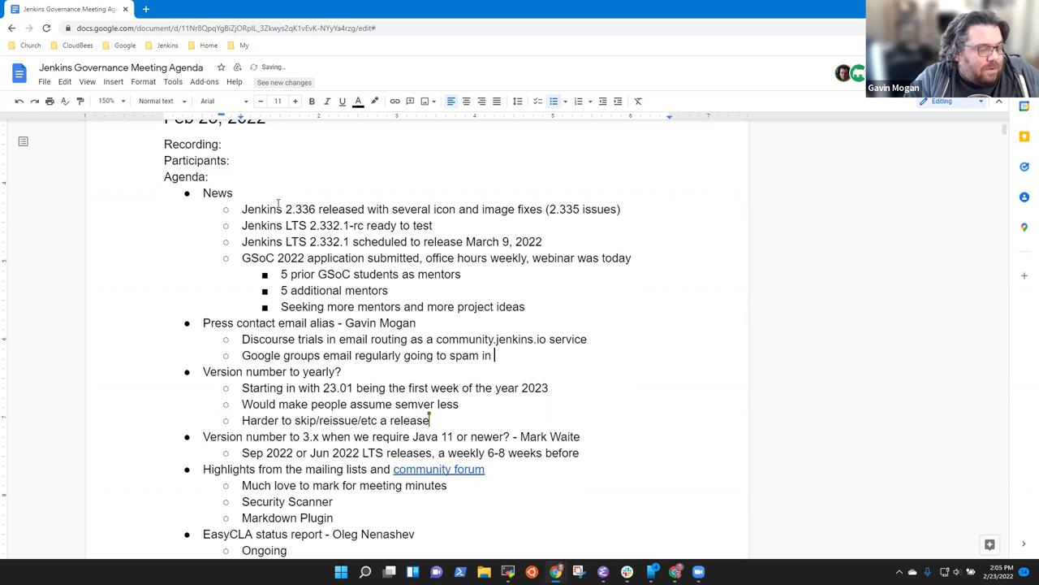
type("gmail")
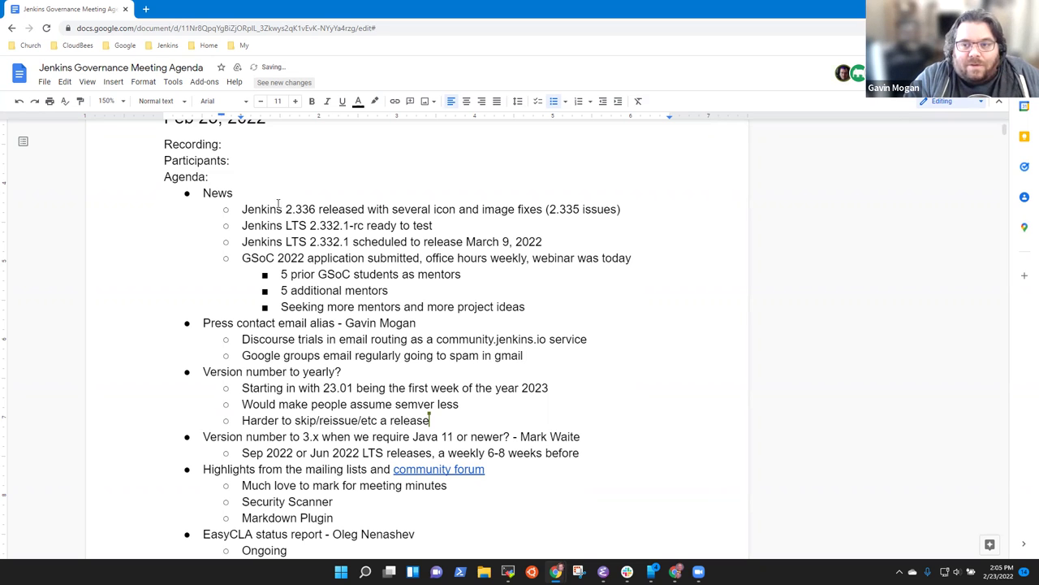
Step: Add a note on support for posting by email and using custom email addresses
key("Return")
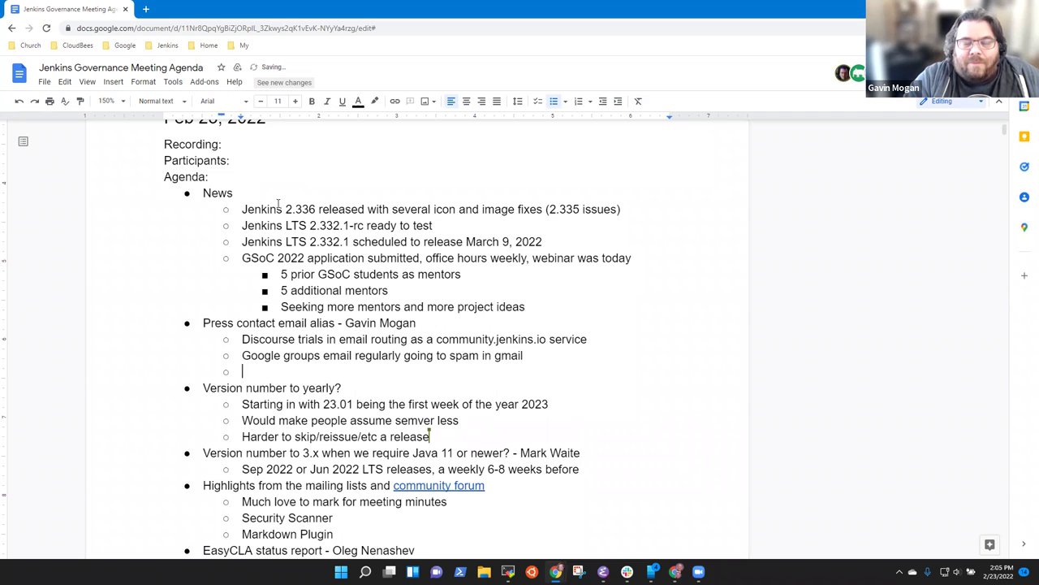
type("Support for ")
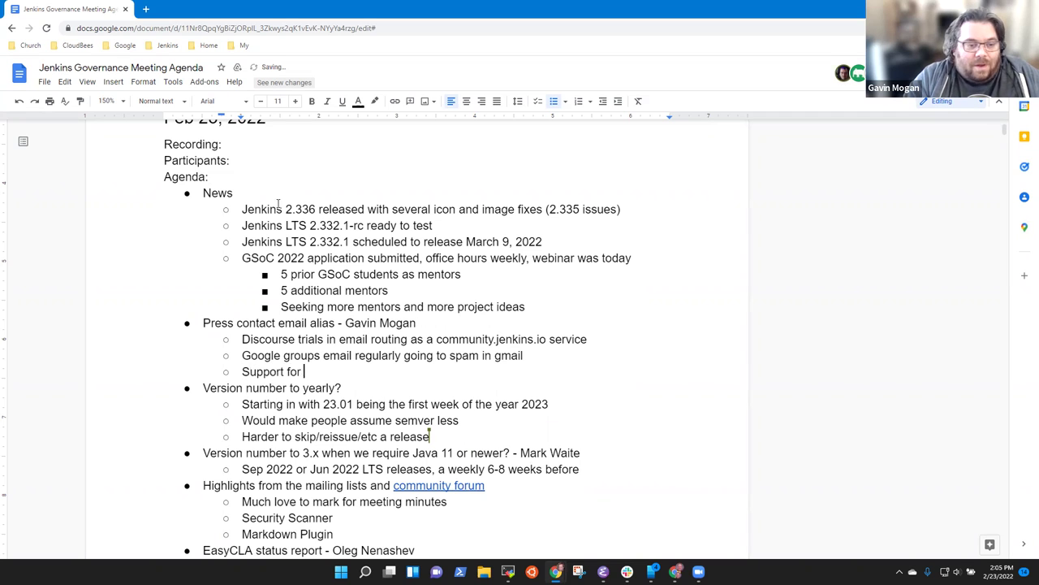
type("posting by emia")
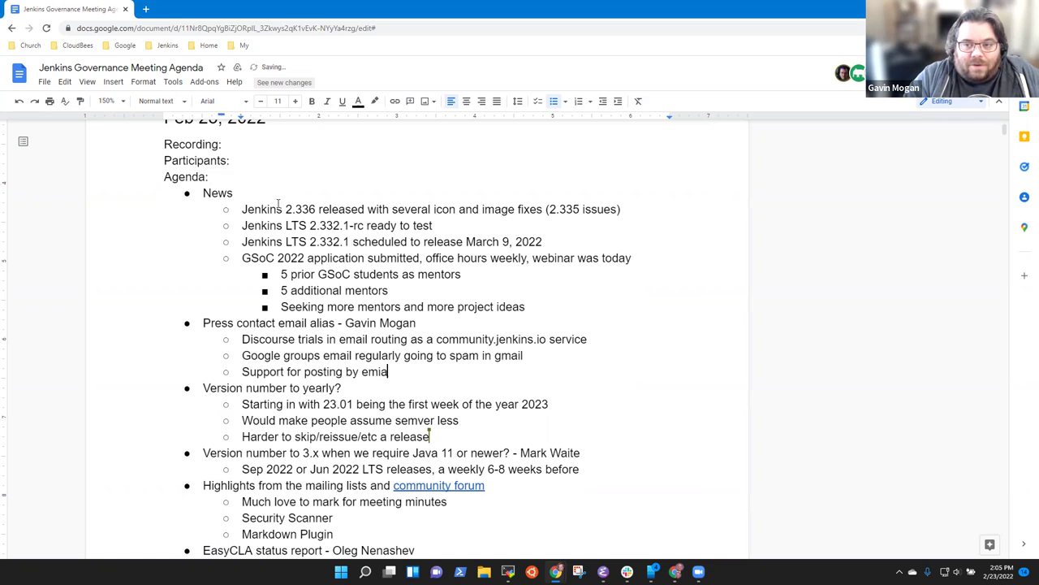
key("BackSpace")
key("BackSpace")
type("il and d")
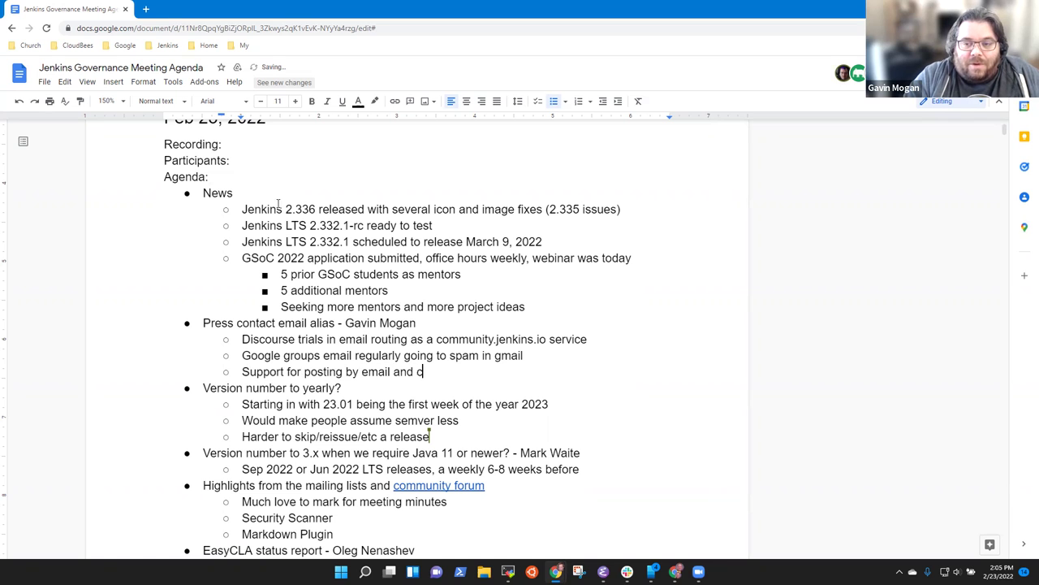
type("an use custom ")
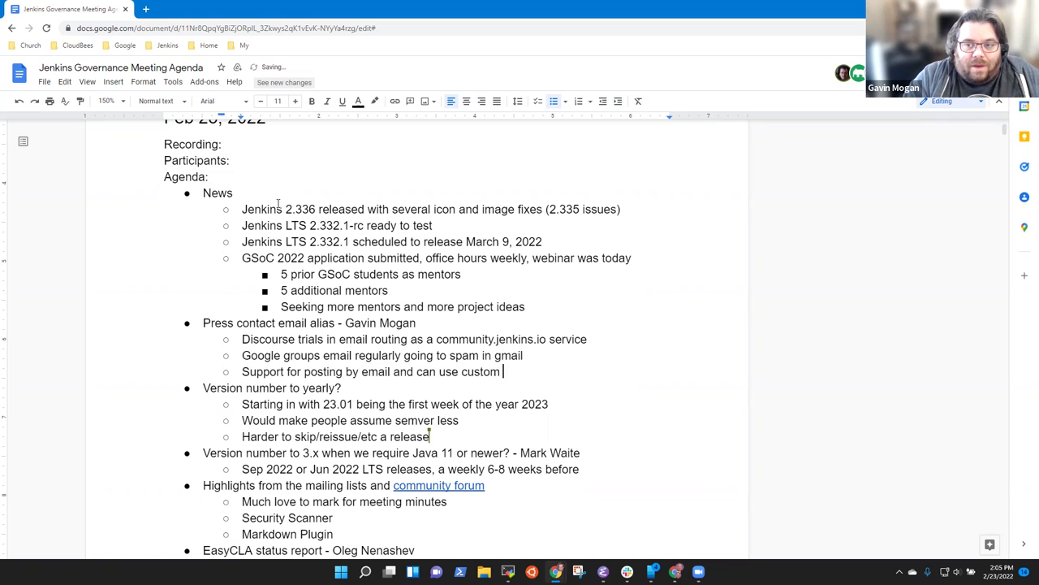
type("email address")
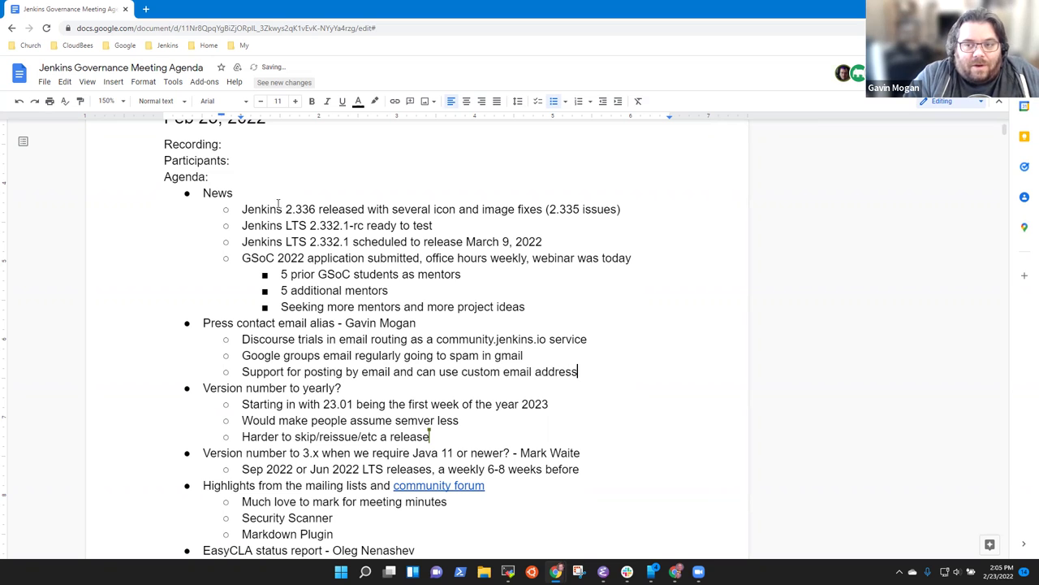
type("e")
Step: Add a nested note: the press alias routes to a community.jenkins.io category, group, or otherwise
key("Return")
key("Tab")
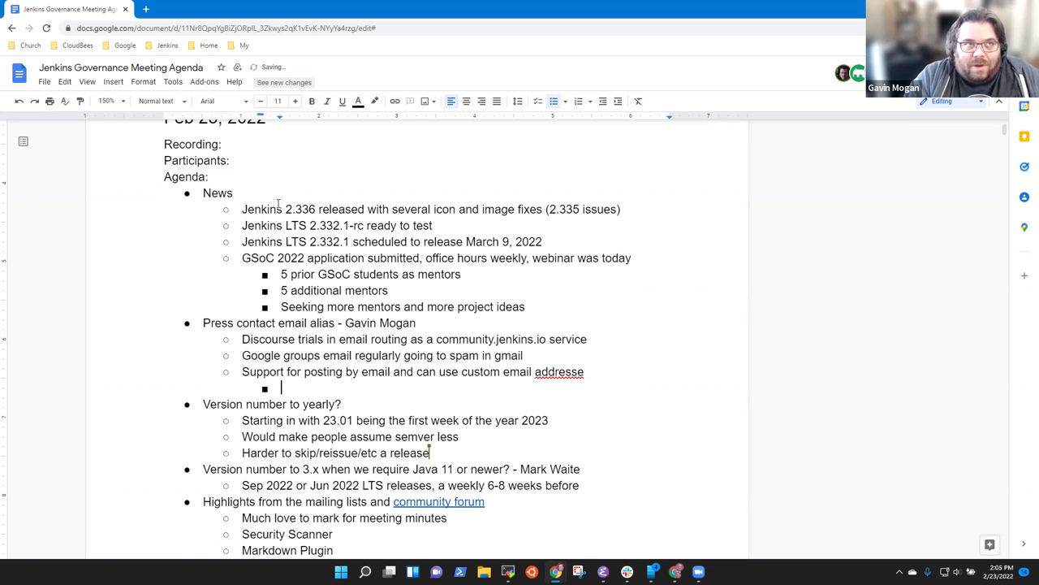
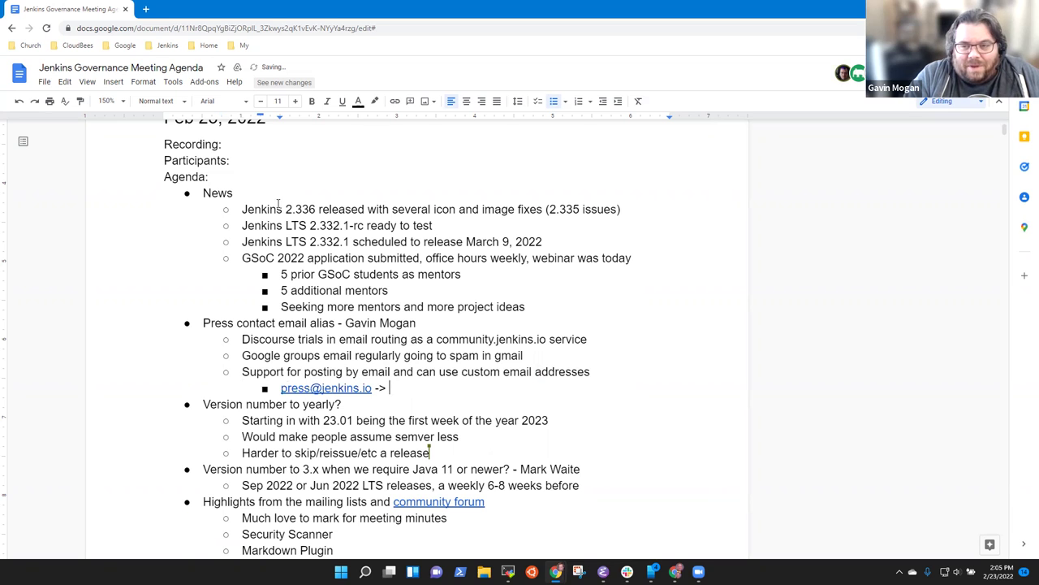
type("routes to a ")
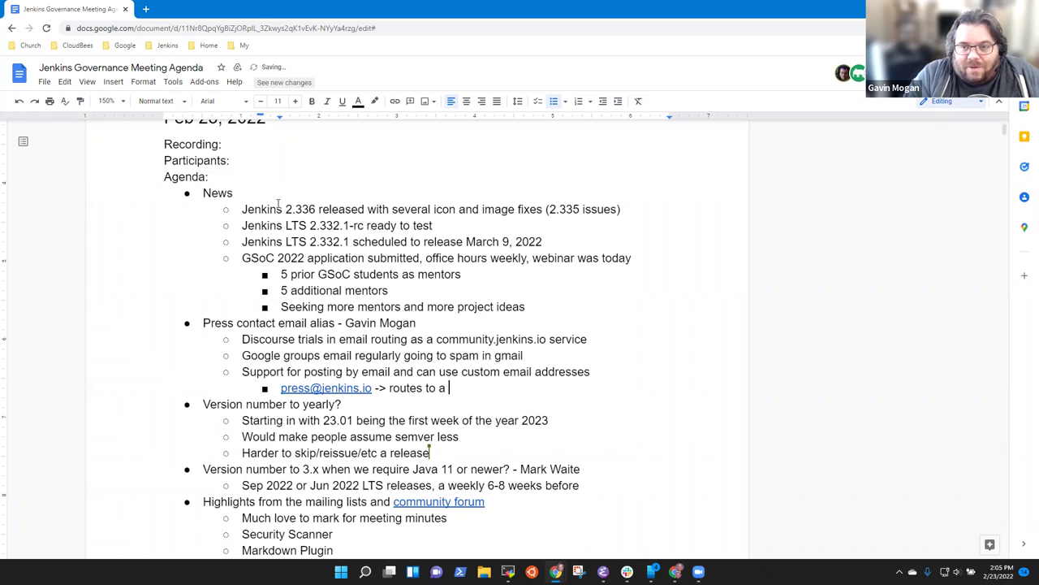
type("community.")
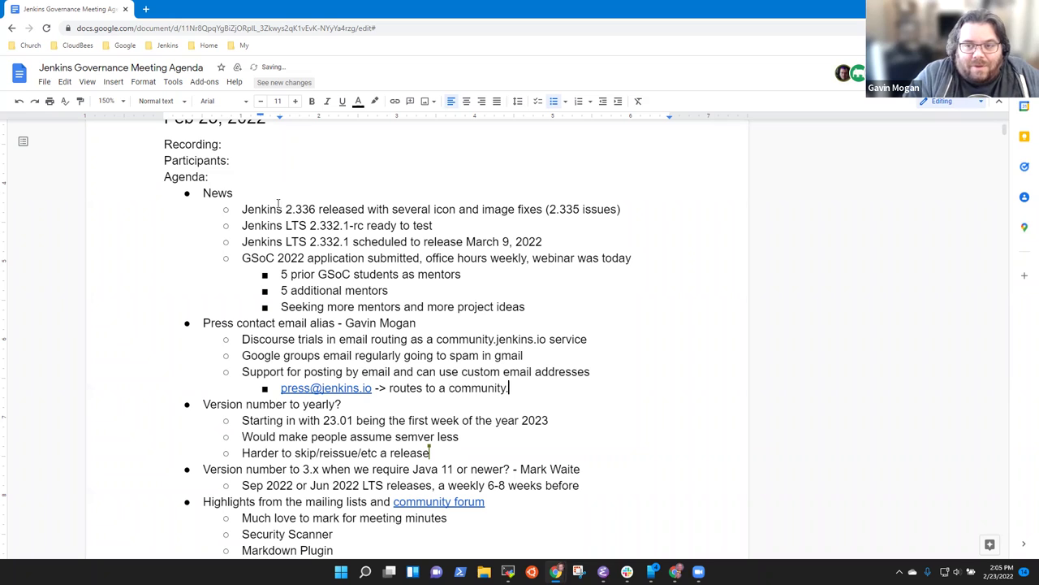
type("jenkins.io ca")
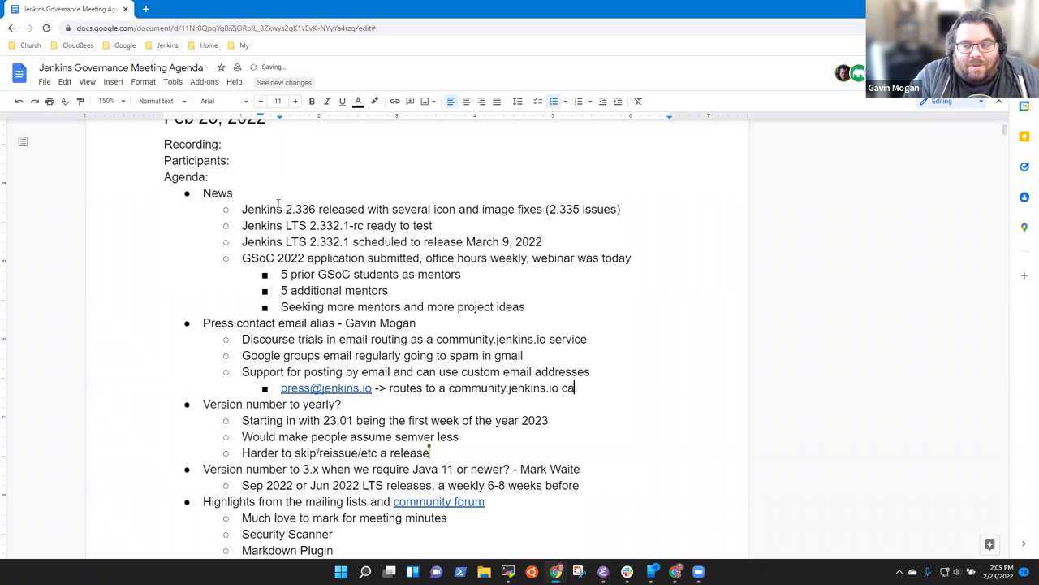
type("tegor")
key("BackSpace")
key("BackSpace")
key("BackSpace")
type("egory.")
key("BackSpace")
type(", group, or ")
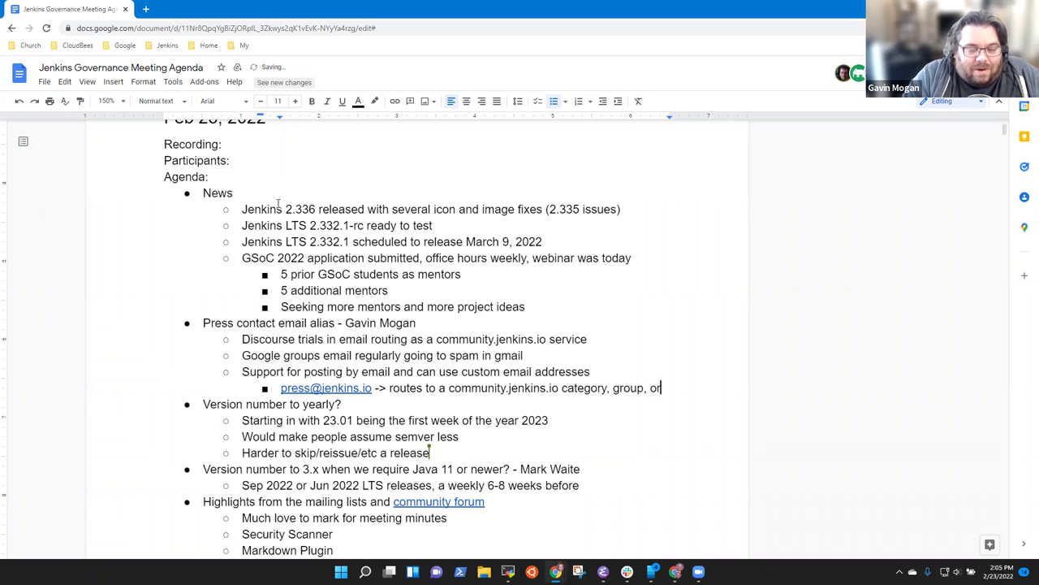
type("other")
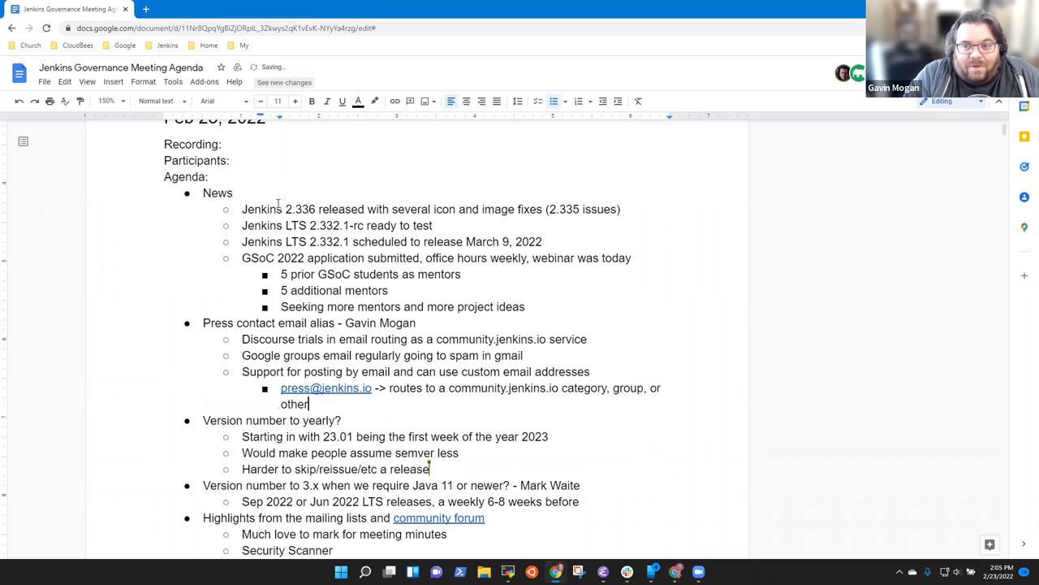
type("wise")
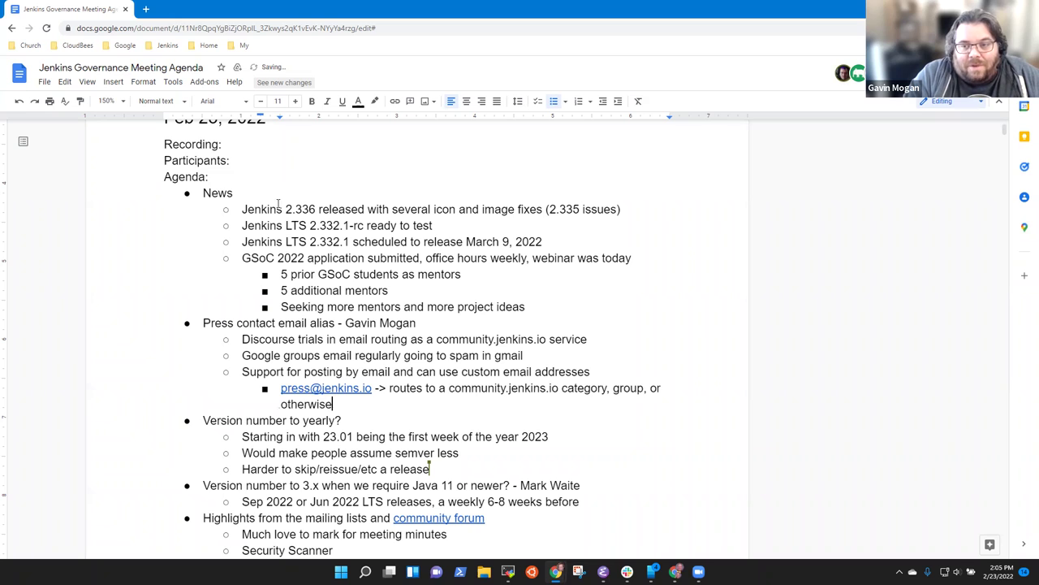
key("Up")
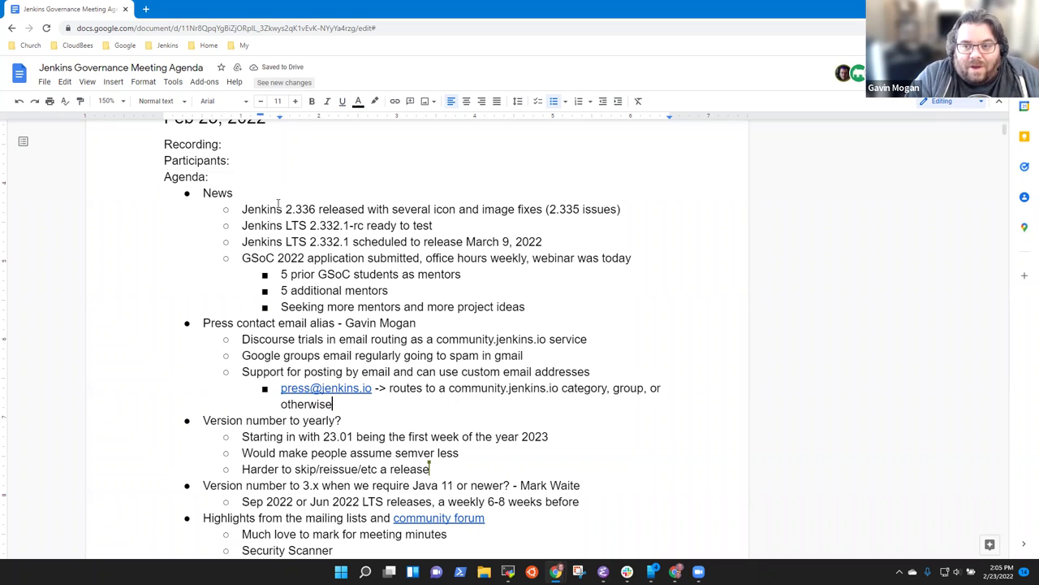
Step: Add a deeper note: 'Can move things to categories, but can't add people to a thread'
key("Return")
key("Tab")
type("Can mo")
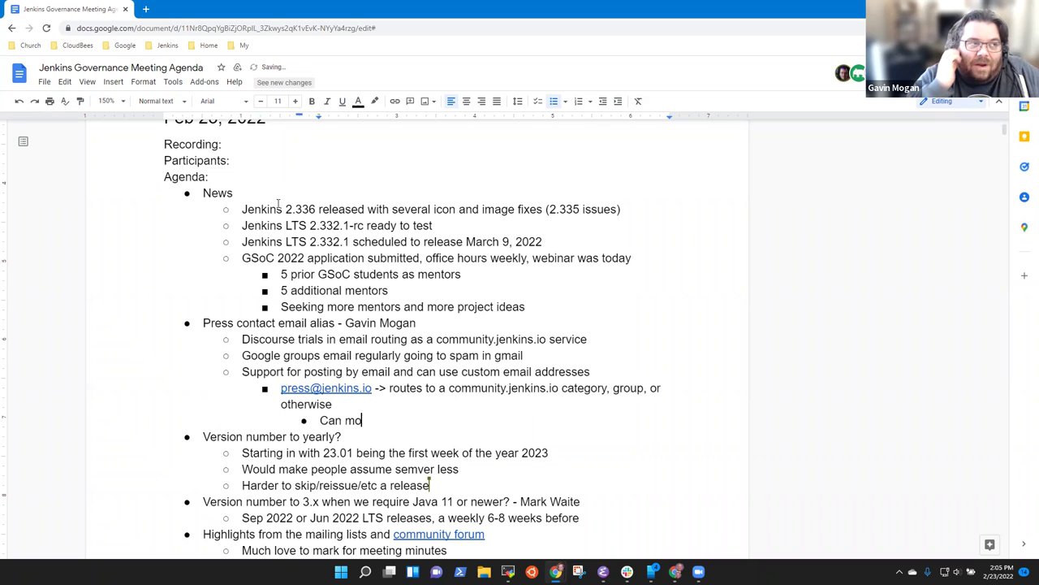
type("ve things to correc")
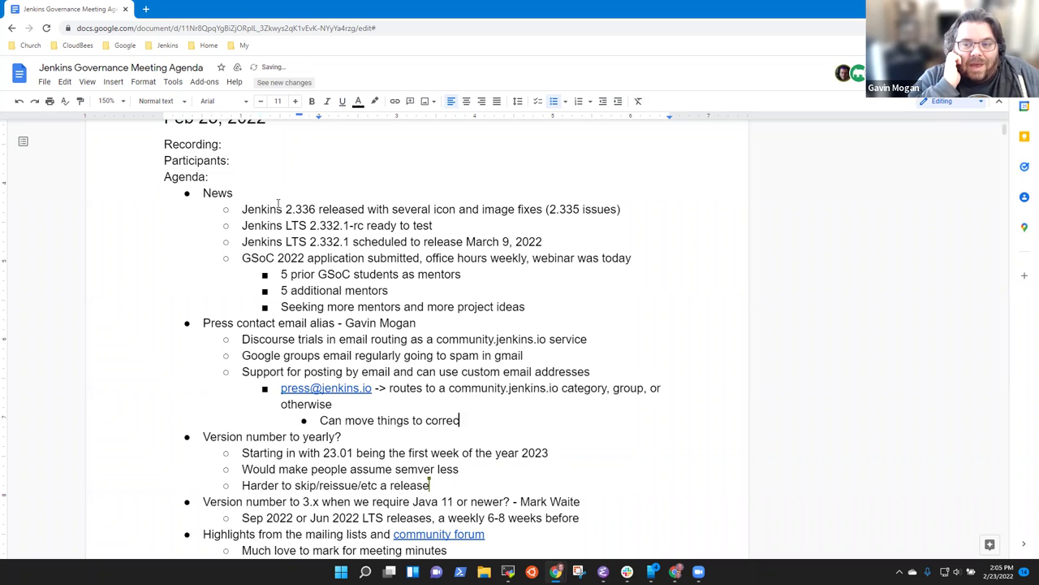
type("t categ")
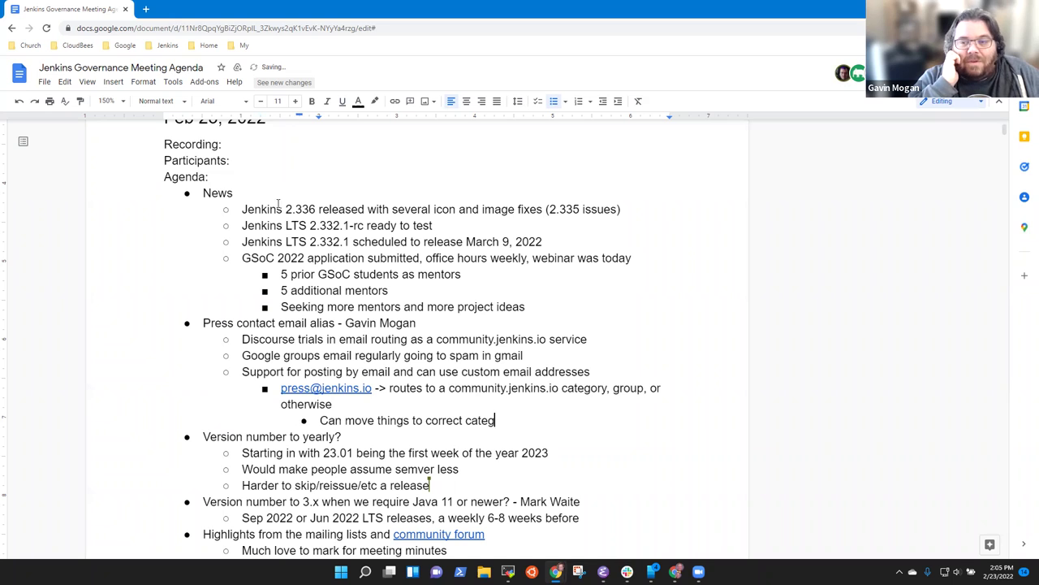
type("ories, but ")
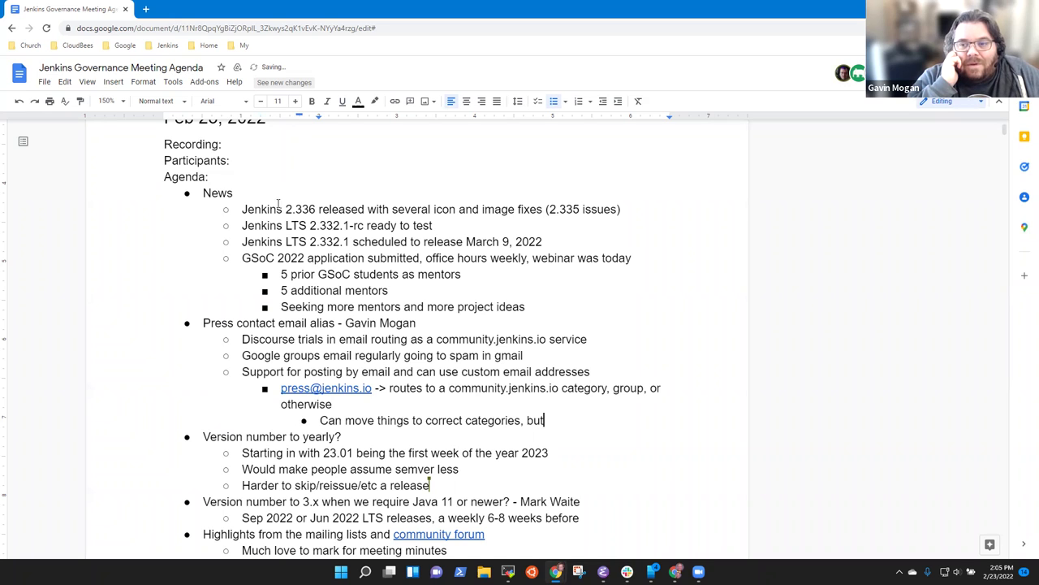
type("cann't a")
key("BackSpace")
key("BackSpace")
key("BackSpace")
key("BackSpace")
key("BackSpace")
type("'t add people to")
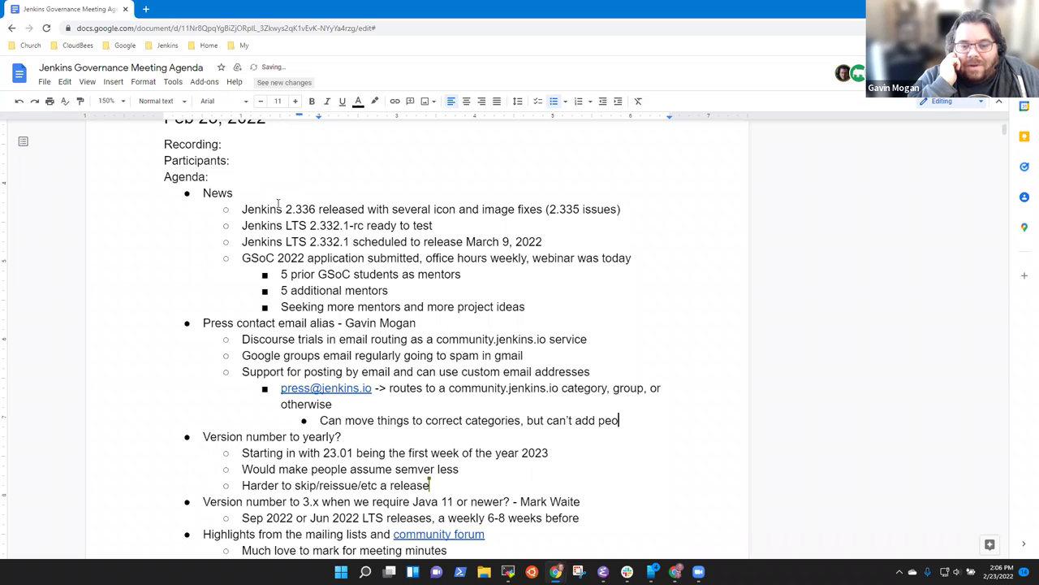
type(" a thread")
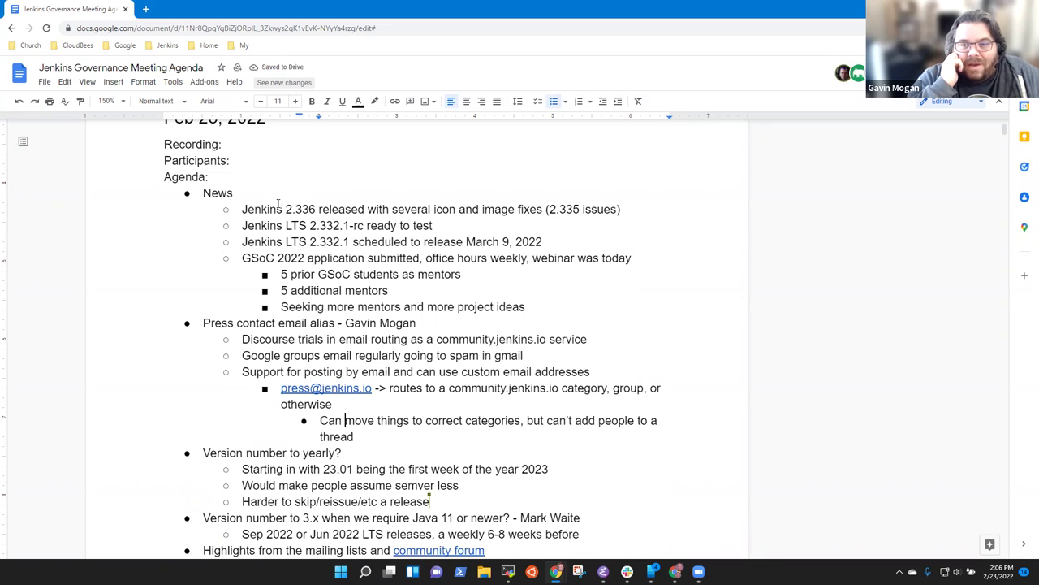
key("shift+Left")
key("BackSpace")
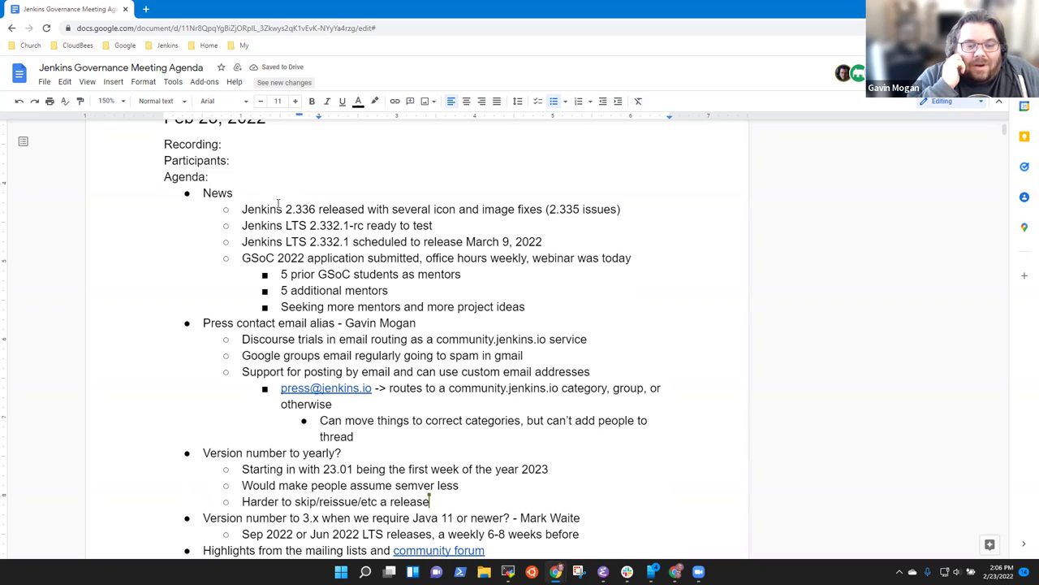
key("ctrl+shift+Right")
key("BackSpace")
key("End")
Step: Add the nested bullet 'Using a discourse group, not as easy to work with, but'
key("Return")
key("shift+Tab")
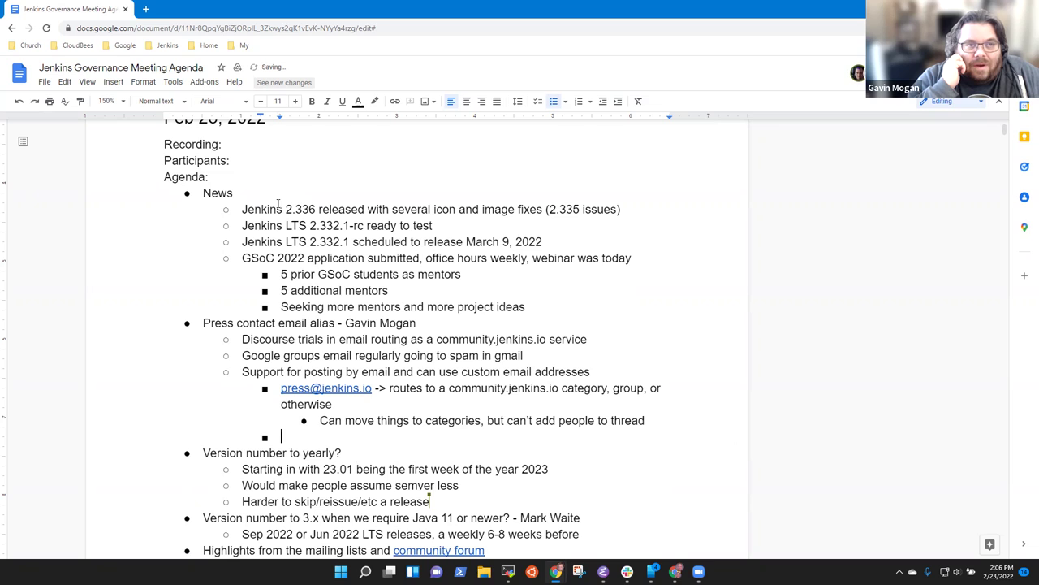
key("Tab")
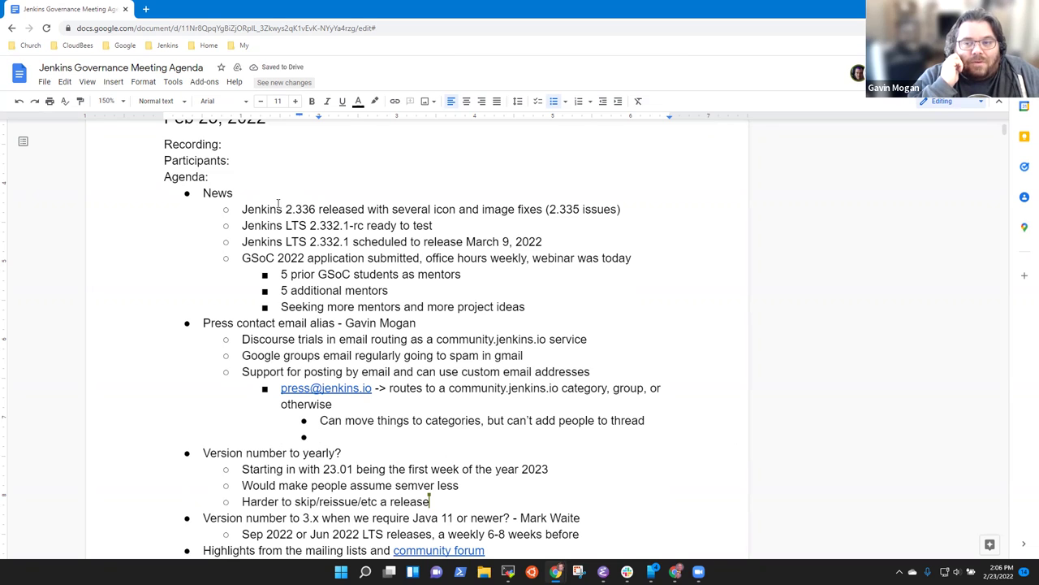
type("Using a dsicou")
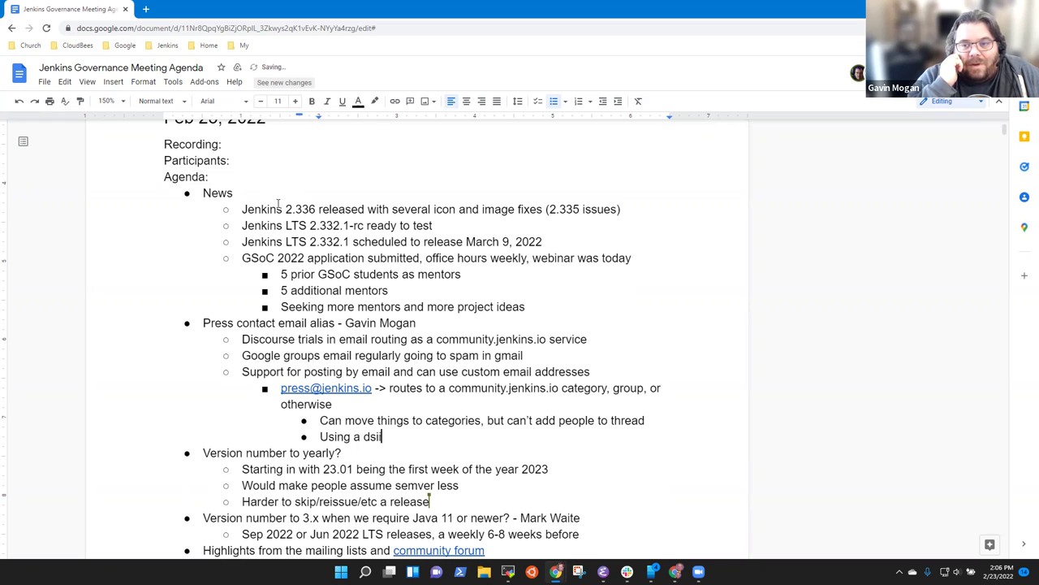
key("BackSpace")
key("BackSpace")
key("BackSpace")
key("BackSpace")
key("BackSpace")
type("isc")
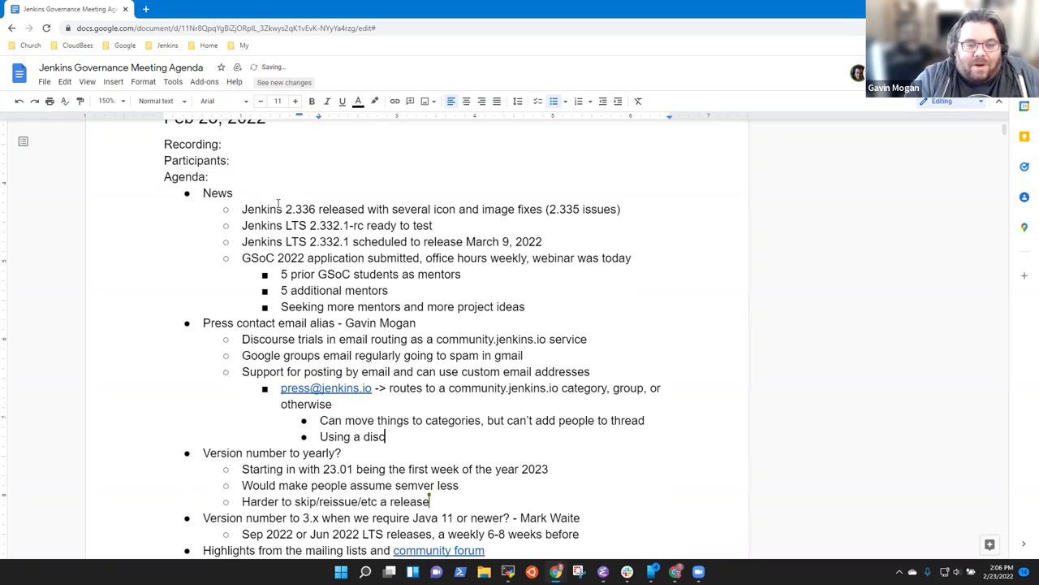
type("ourse group")
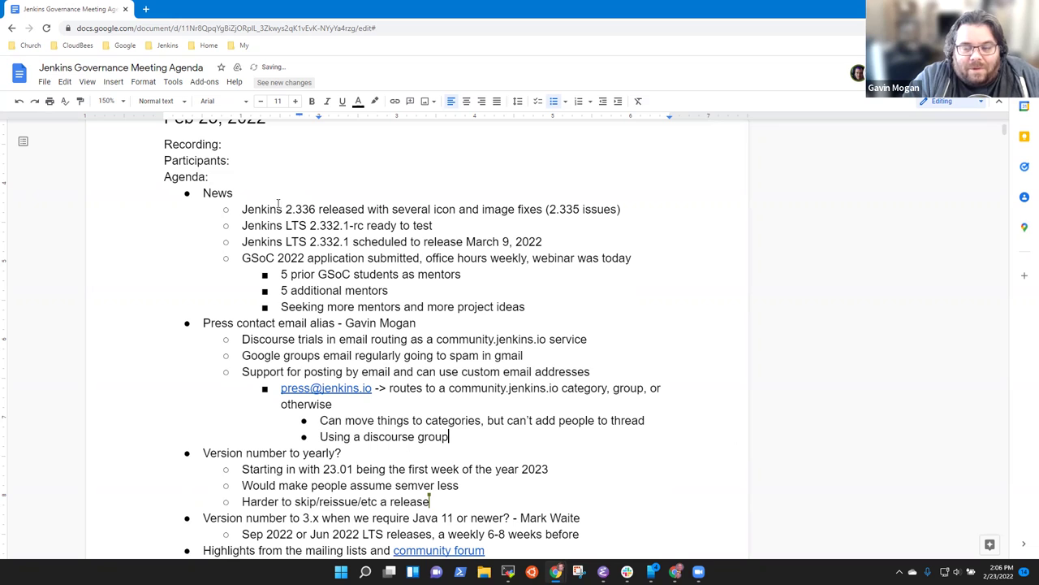
type(", not as easy ")
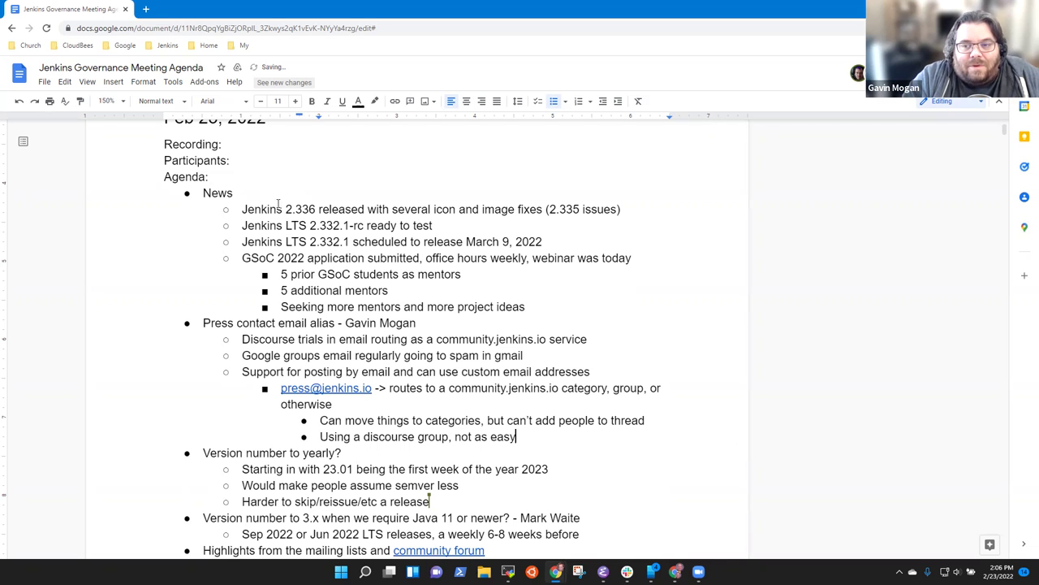
type("to work with")
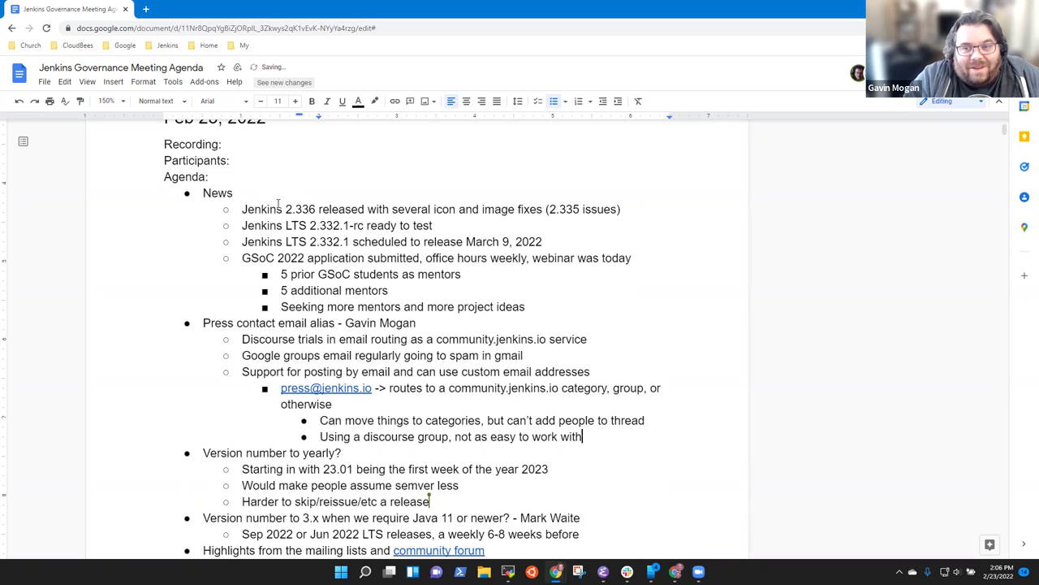
type(", but")
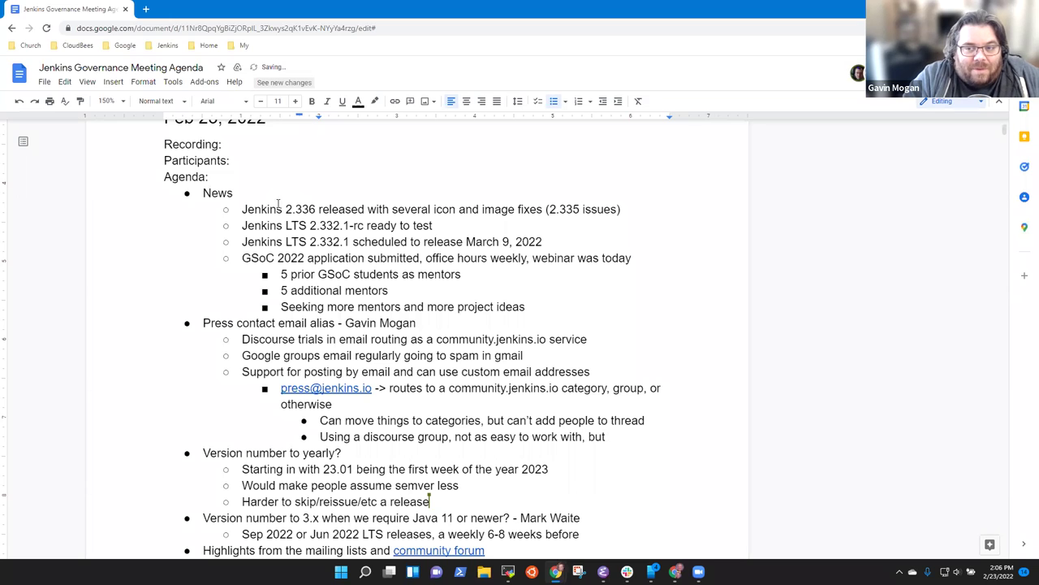
Step: Add the sub-points 'Convert reply to topic' and 'Most flexibility' under the discourse group note
key("Return")
key("Tab")
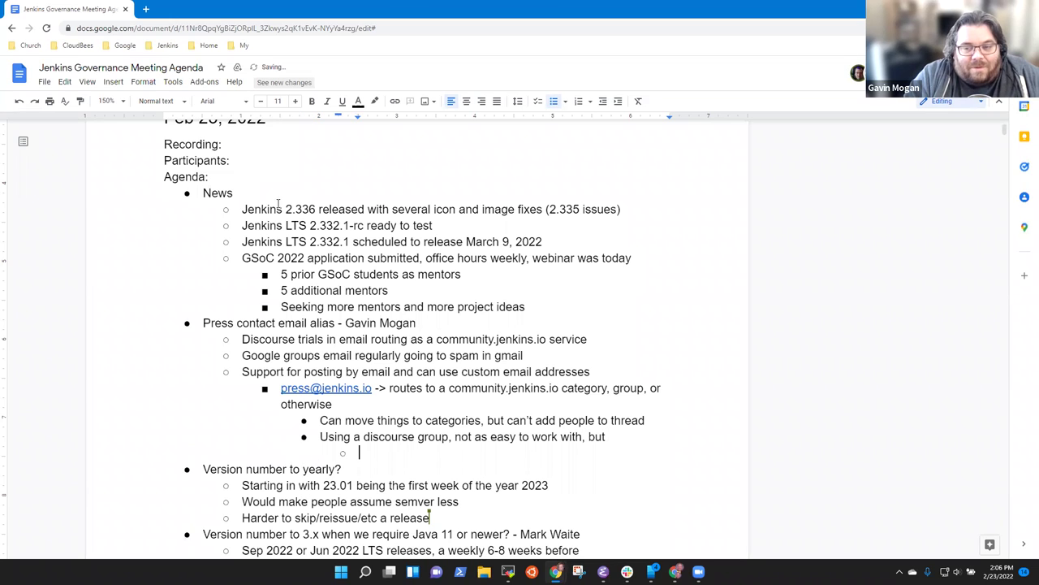
type("Convert reply to topic")
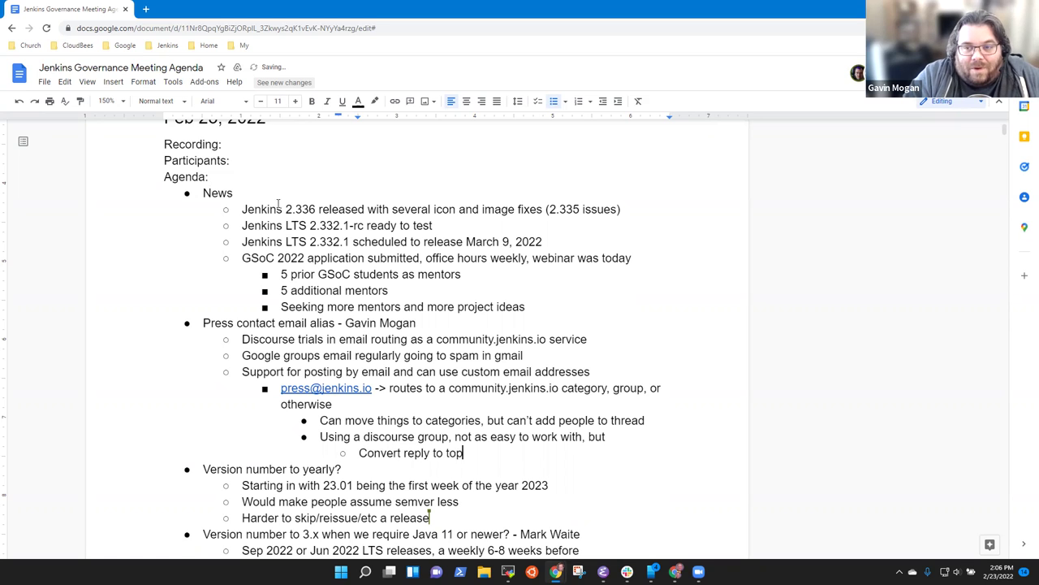
key("Return")
type("Most flexibility")
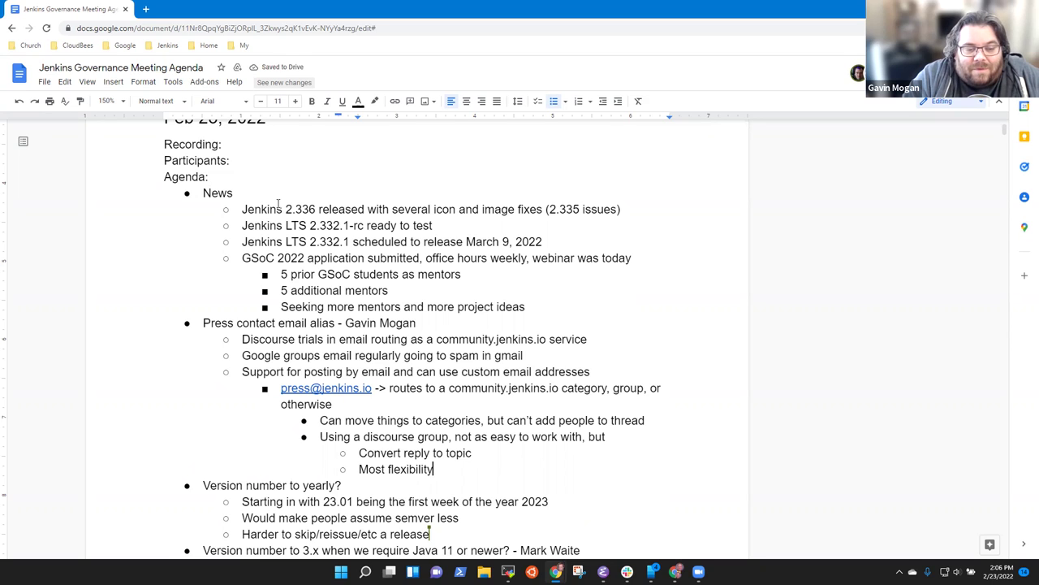
Step: Add an outdented note 'Discussed with infra team, will need some time to implement'
key("Return")
key("shift+Tab")
type("Discussed wi")
type("th that")
key("BackSpace")
key("BackSpace")
key("BackSpace")
key("BackSpace")
key("BackSpace")
type("infra")
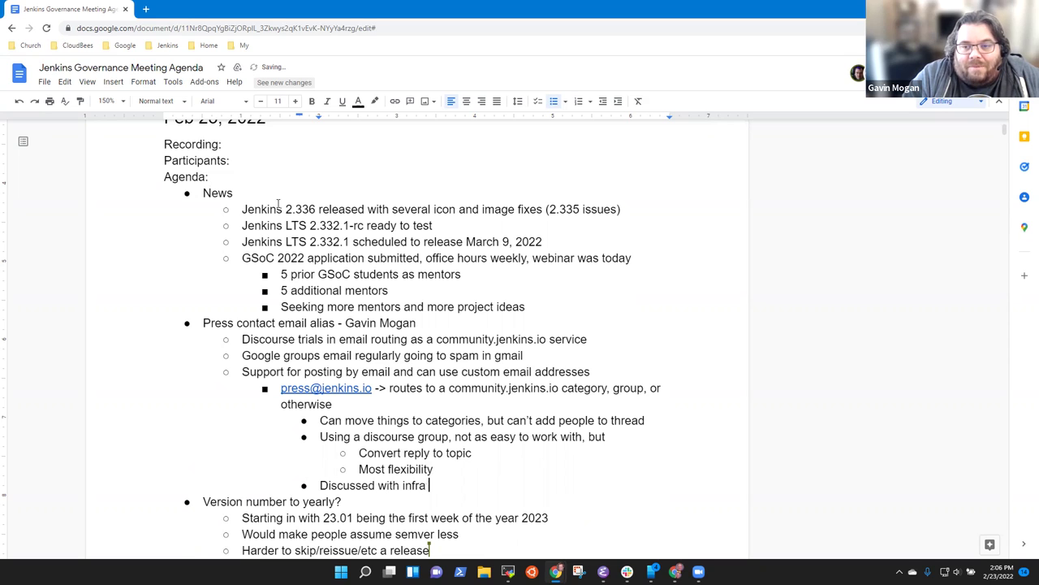
type(" team, will need some time")
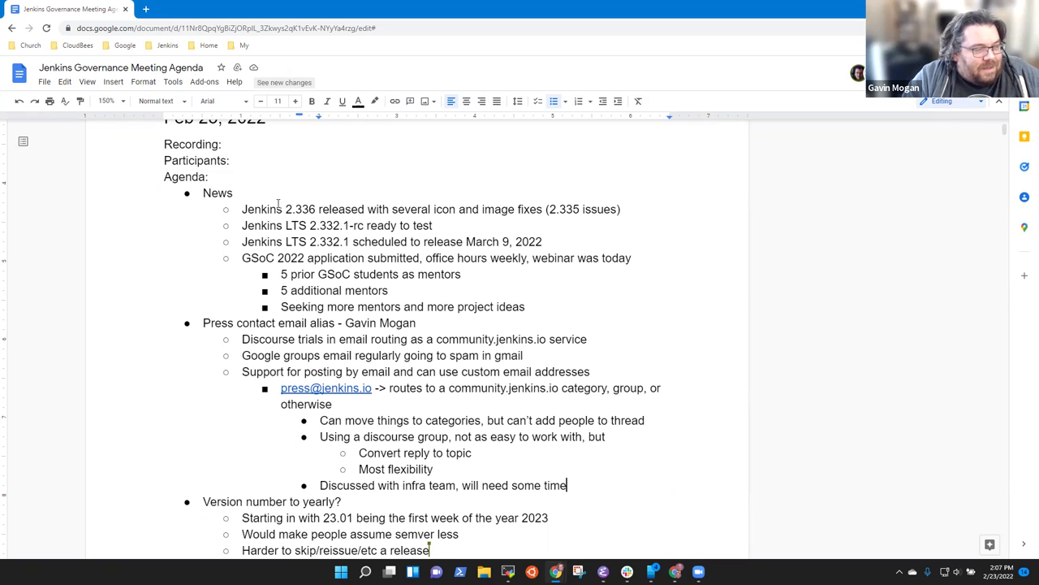
type("to implement")
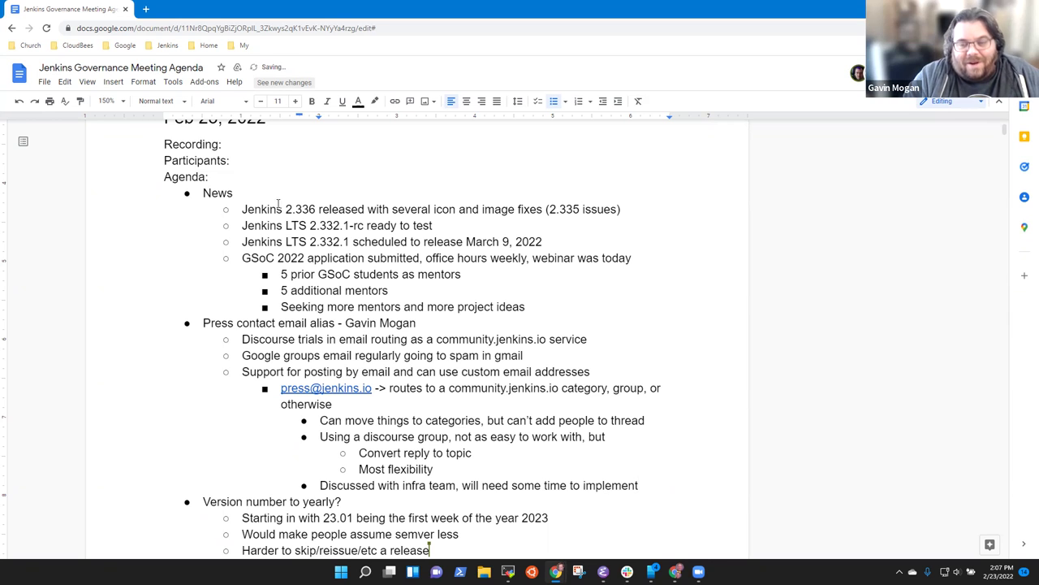
Step: Add the nested note 'MX record needs to be pointed to a better destination'
key("Return")
key("Tab")
type("MX record needs to be poi")
type("n")
key("BackSpace")
type("nted to a ")
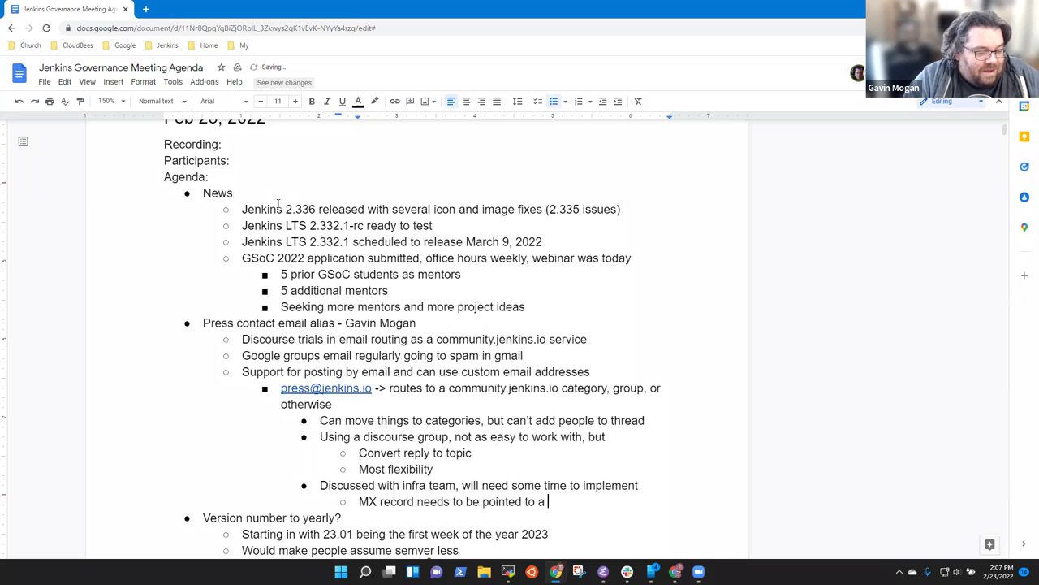
type("better destination")
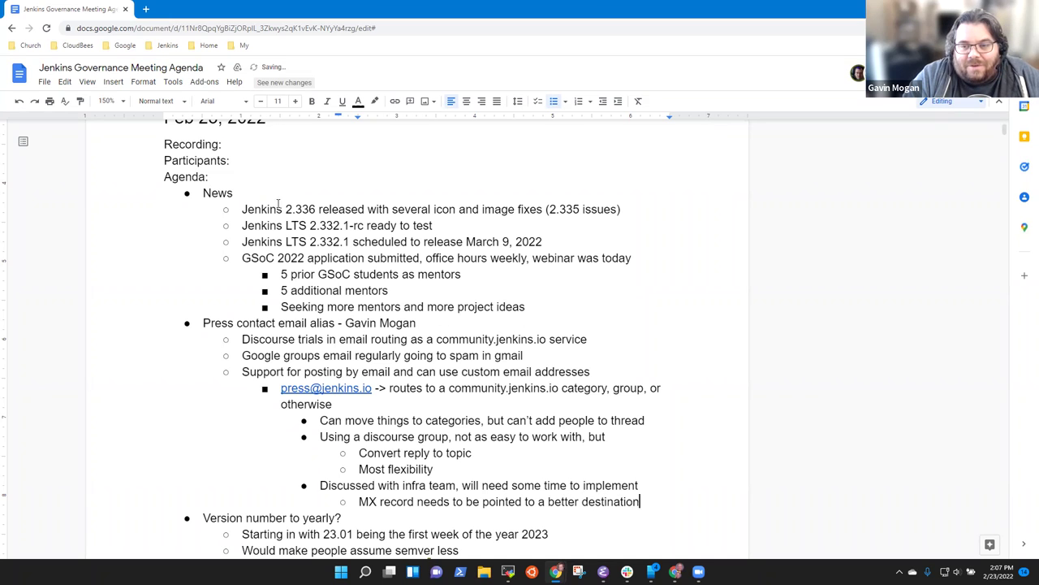
Step: Add 'Linux Foundation service may already be available to forward mail' below the MX record note
key("Return")
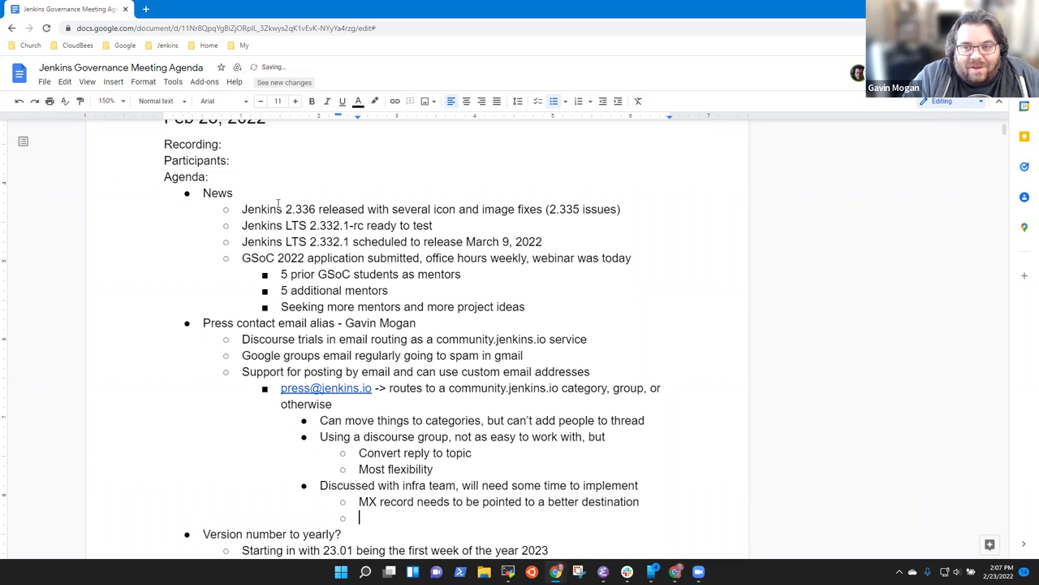
type("Linux FOundation")
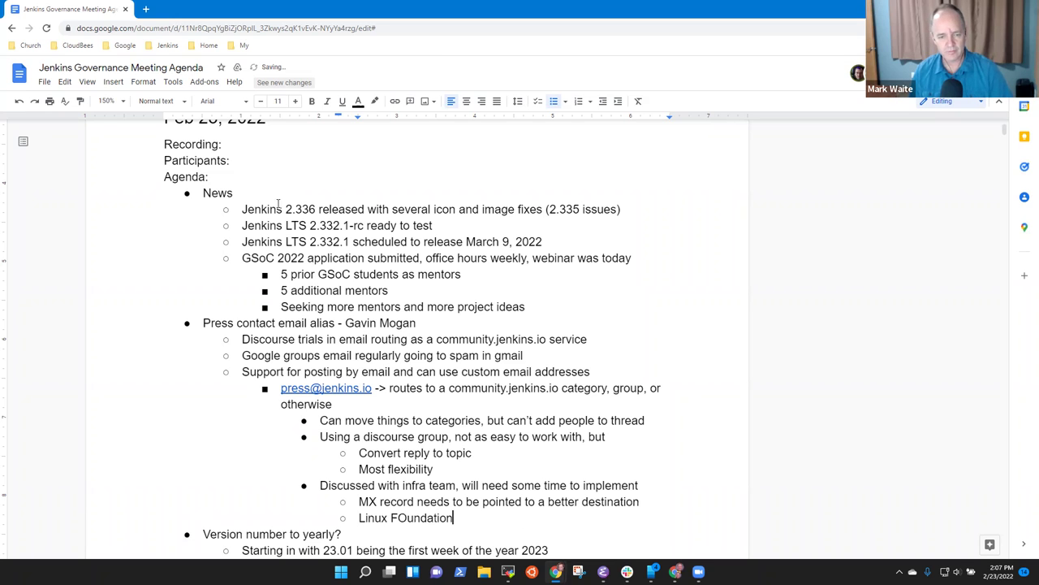
key("ctrl+BackSpace")
type("Foundatio")
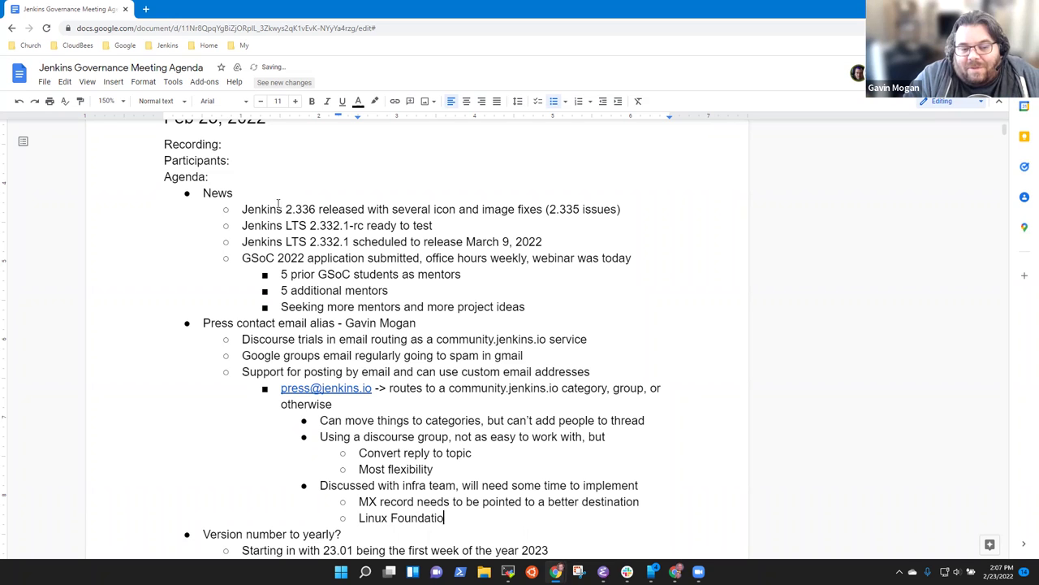
type("n service ")
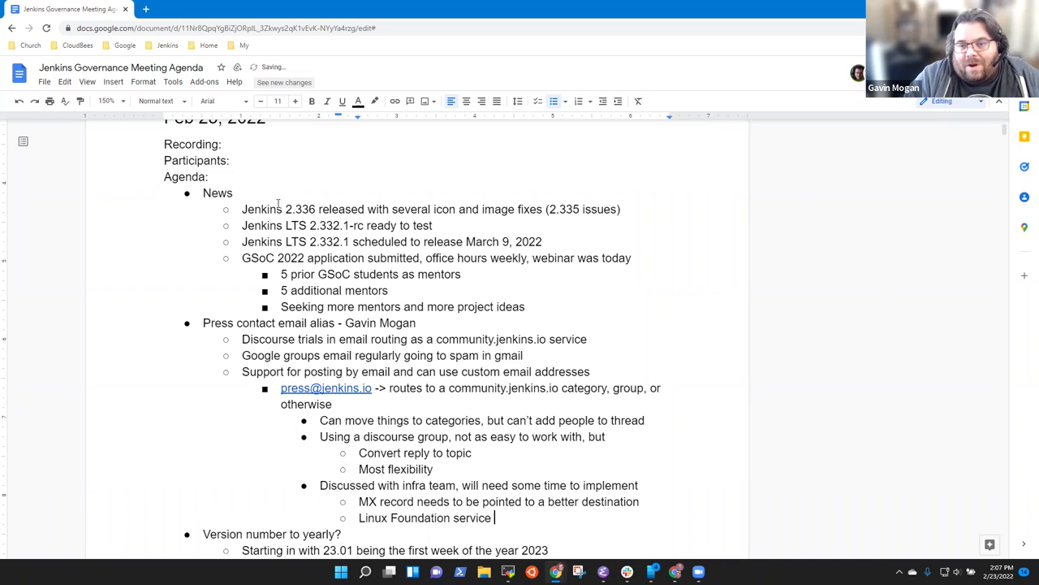
type("may already ")
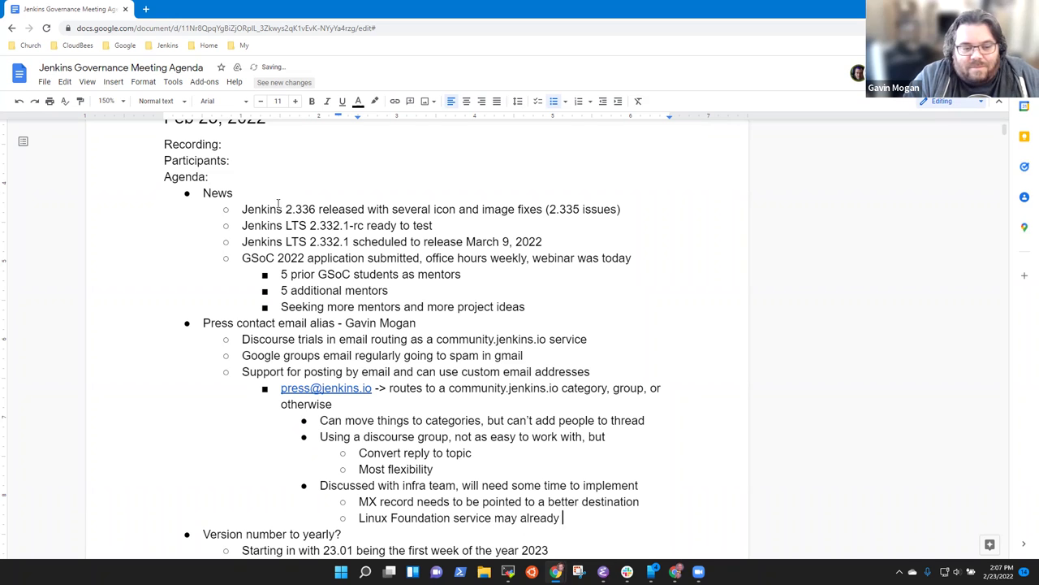
type("be available to")
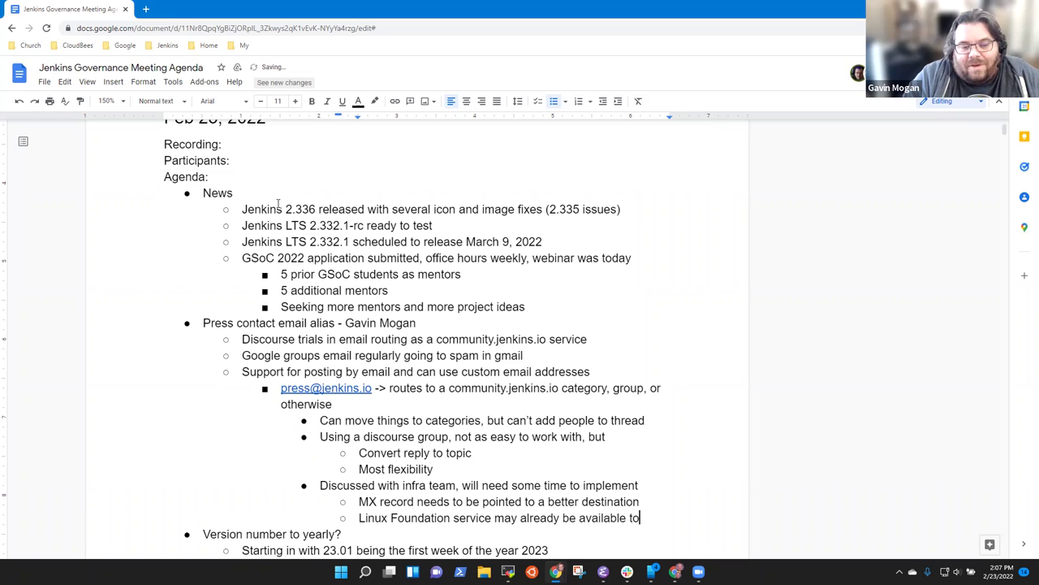
type(" forward ")
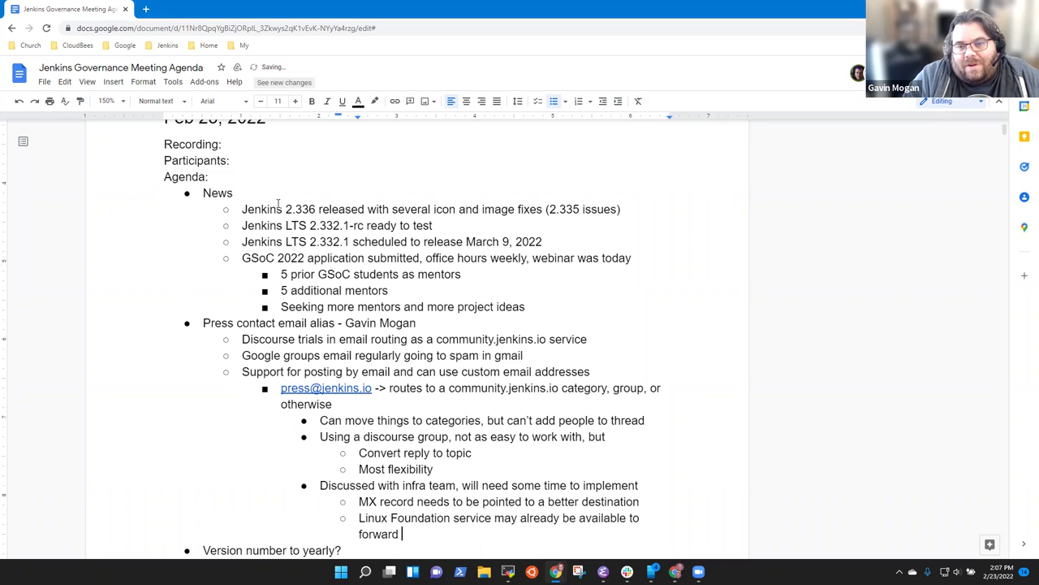
type("mail")
Step: Add the outdented point 'Screenshots and demos later'
key("Return")
key("shift+Tab")
key("shift+Tab")
type("Screenshots and ")
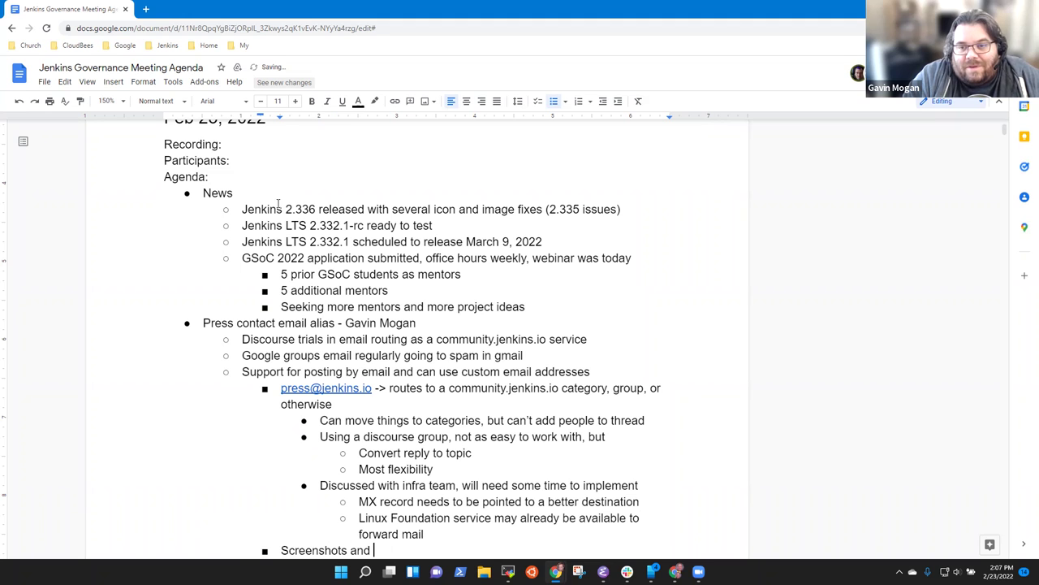
type("demos later")
key("Down")
key("Down")
key("Down")
key("Down")
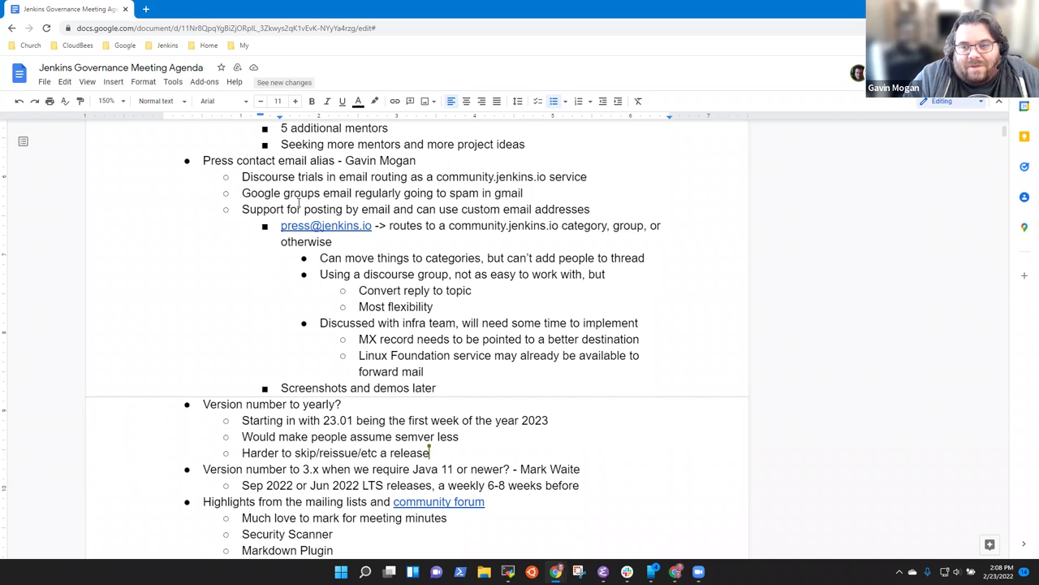
Step: Add the nested note 'Experiments ongoing, discuss in infra meeting and in mail'
key("Return")
key("Tab")
type("Experiments")
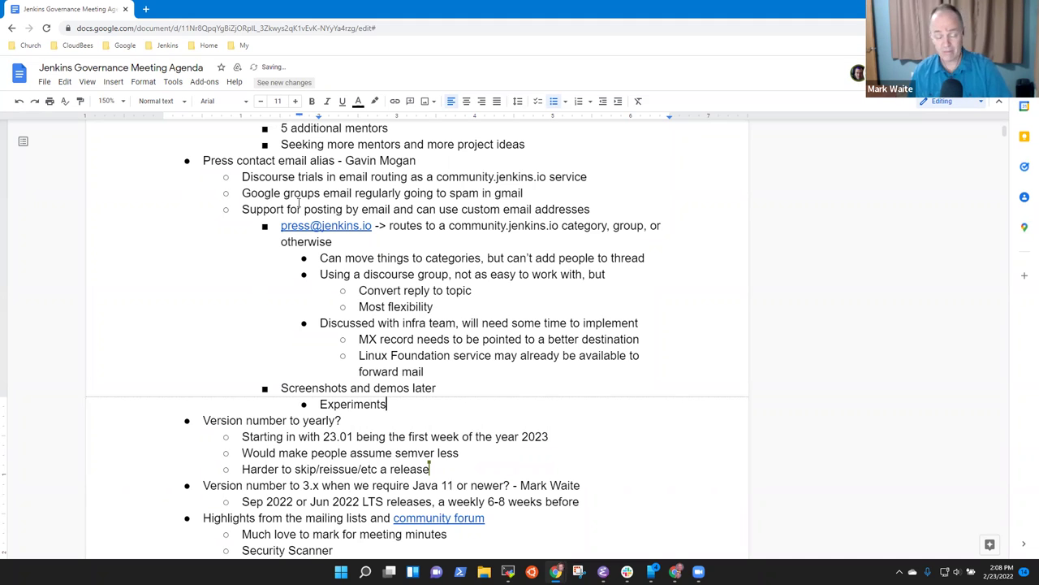
type(" ongoing.")
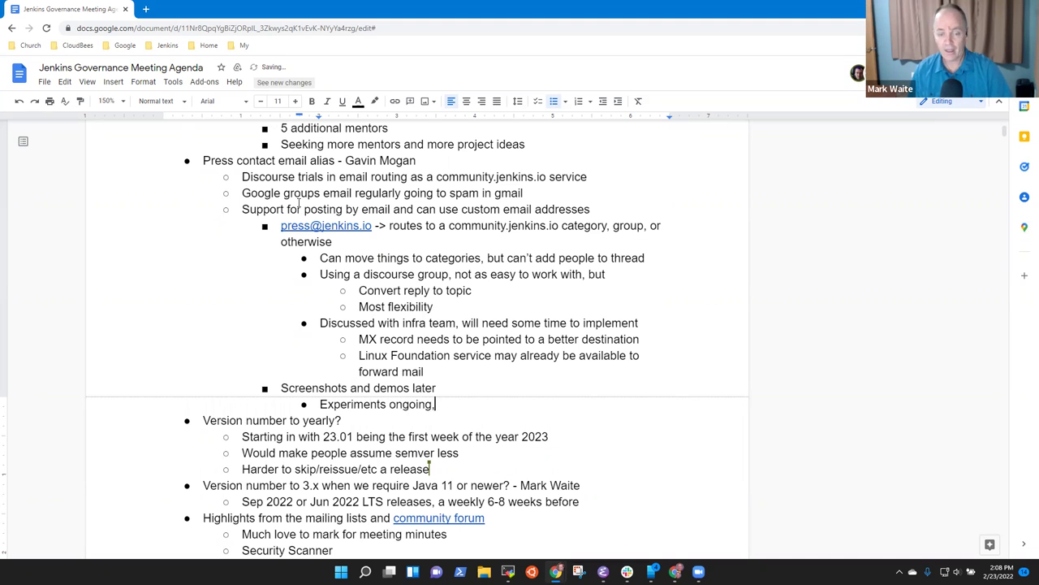
key("BackSpace")
type(", disucss")
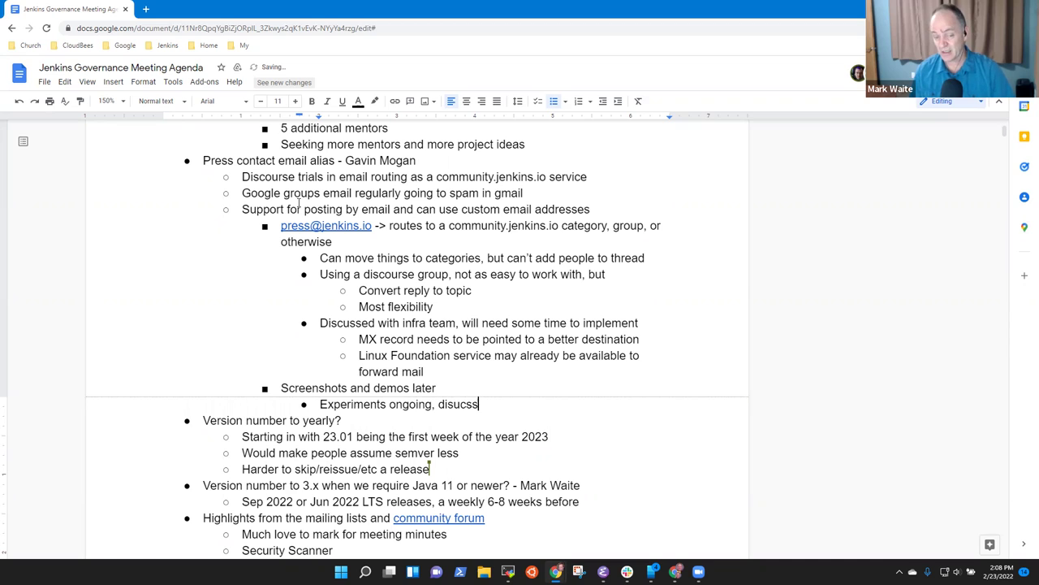
key("BackSpace")
key("BackSpace")
key("BackSpace")
key("BackSpace")
type("cuss in ")
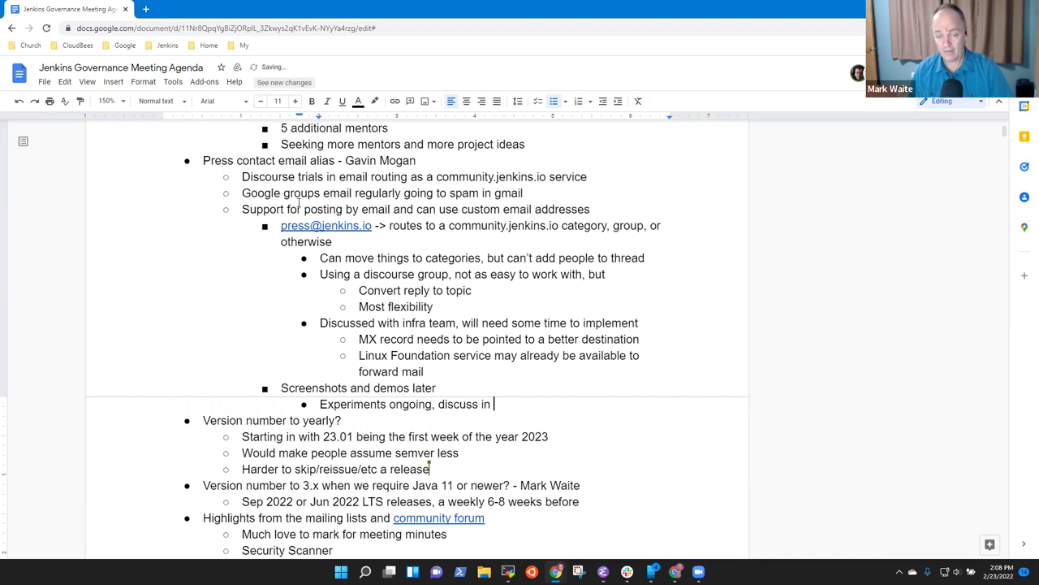
type("infrea")
key("BackSpace")
key("BackSpace")
type("a ")
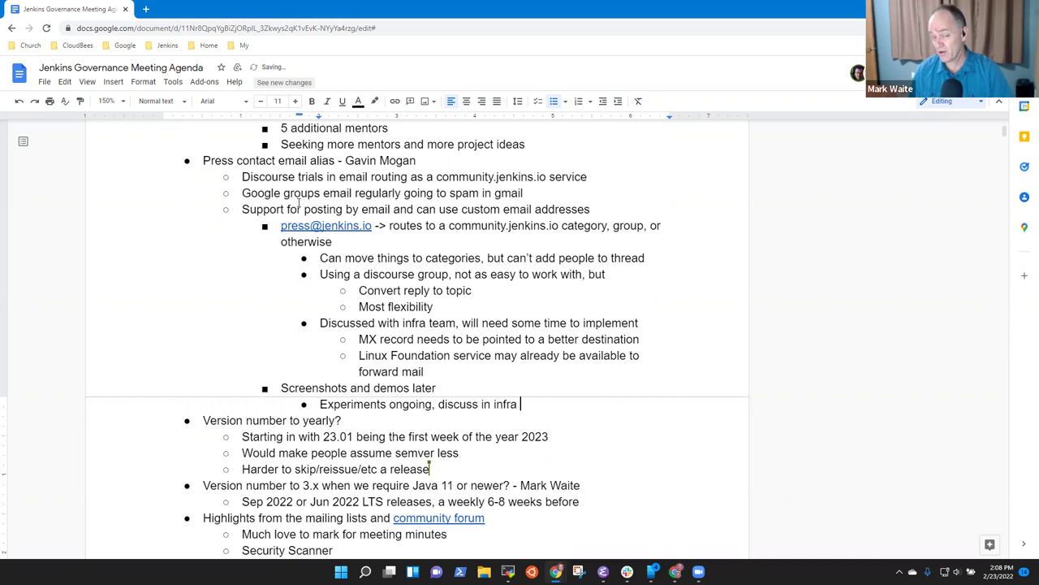
type("meetign")
key("BackSpace")
key("BackSpace")
type("ng and in ")
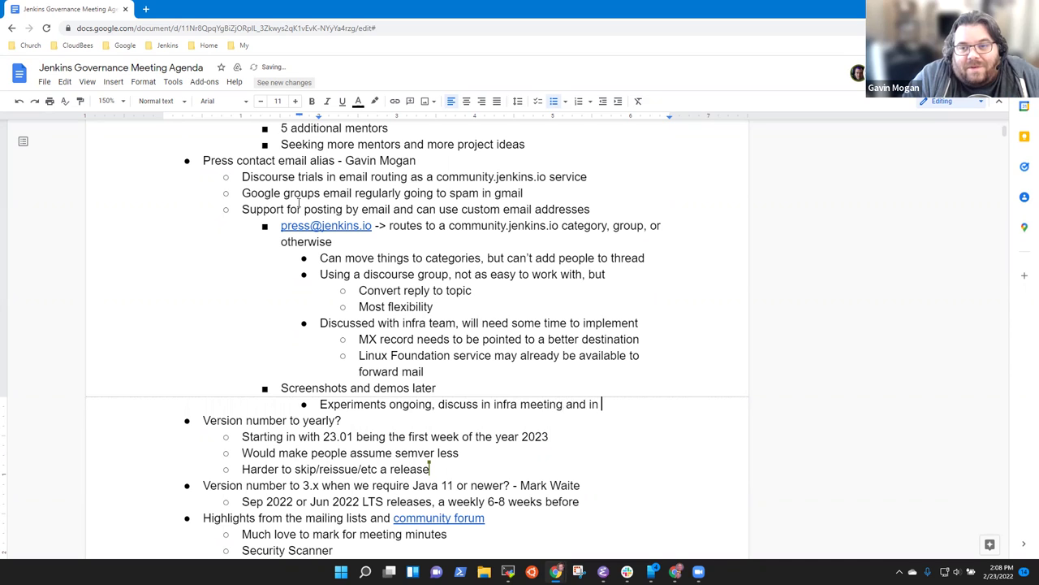
type("mail")
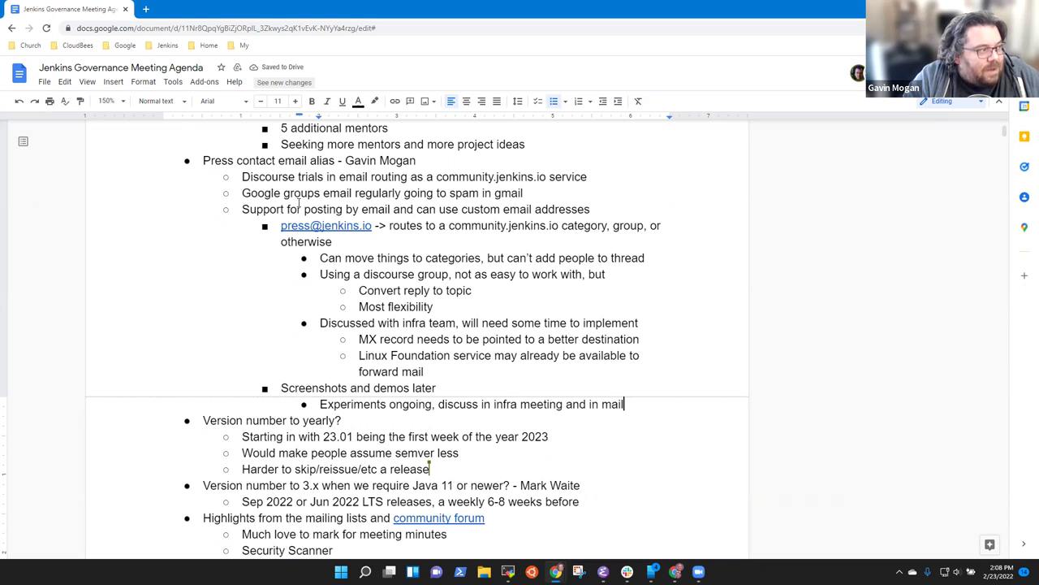
Step: Add a 'Next steps' item with 'Email the dev list to seek volunteers as press contacts'
key("Up")
key("Return")
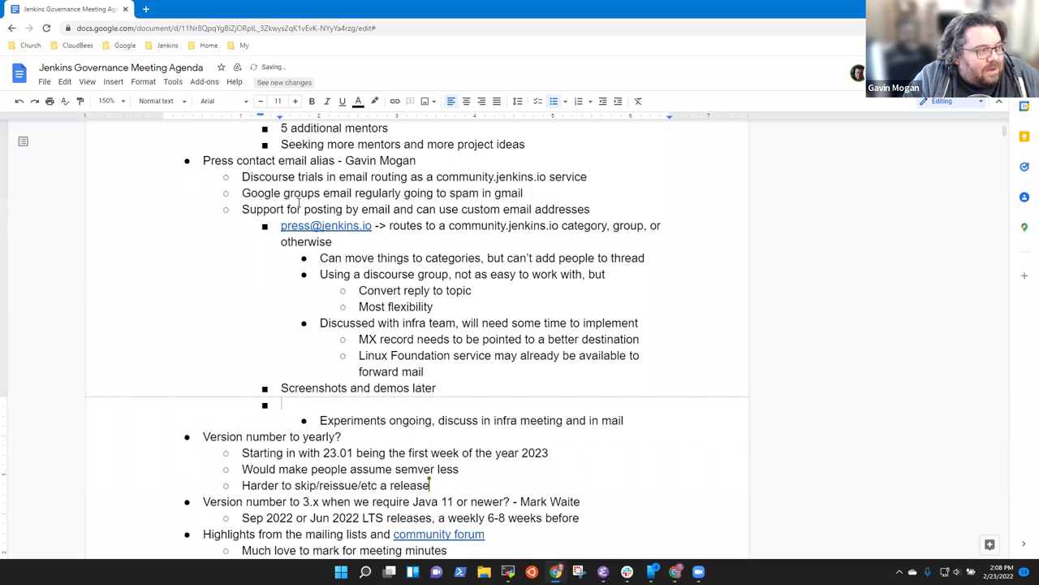
type("Next steps")
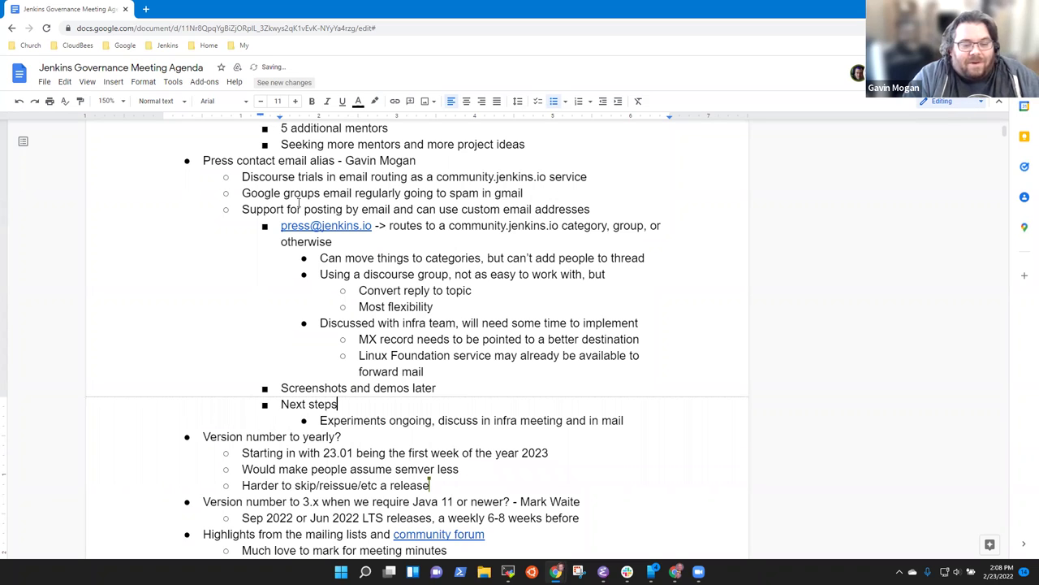
key("Return")
key("Tab")
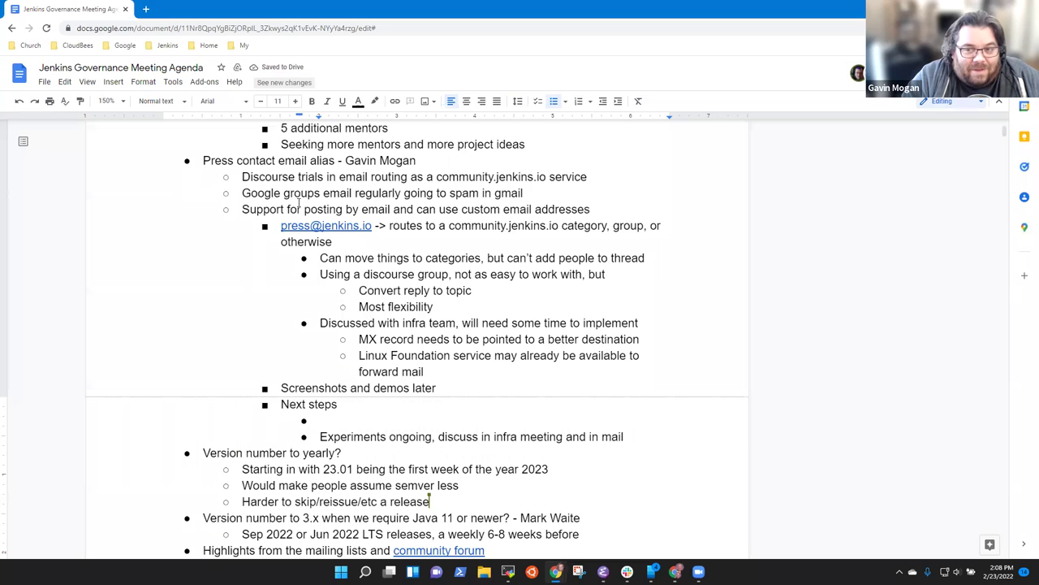
type("Email the de")
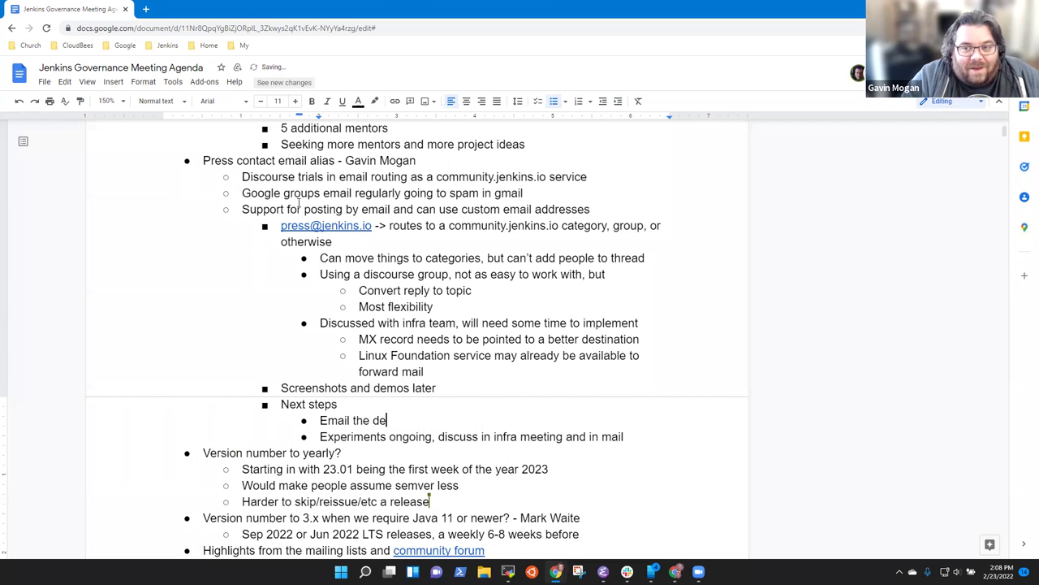
type("v list to")
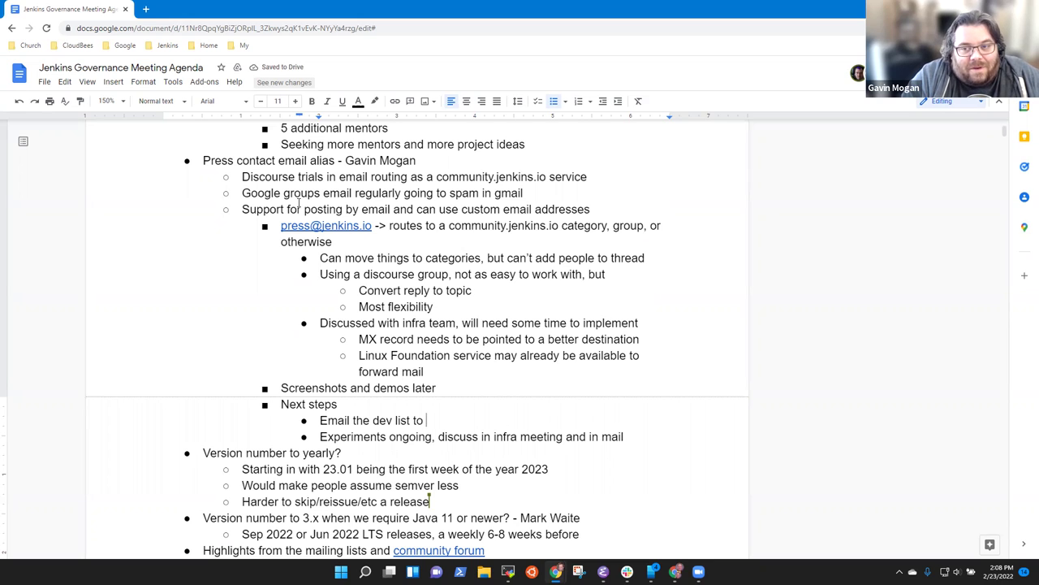
type("seek ")
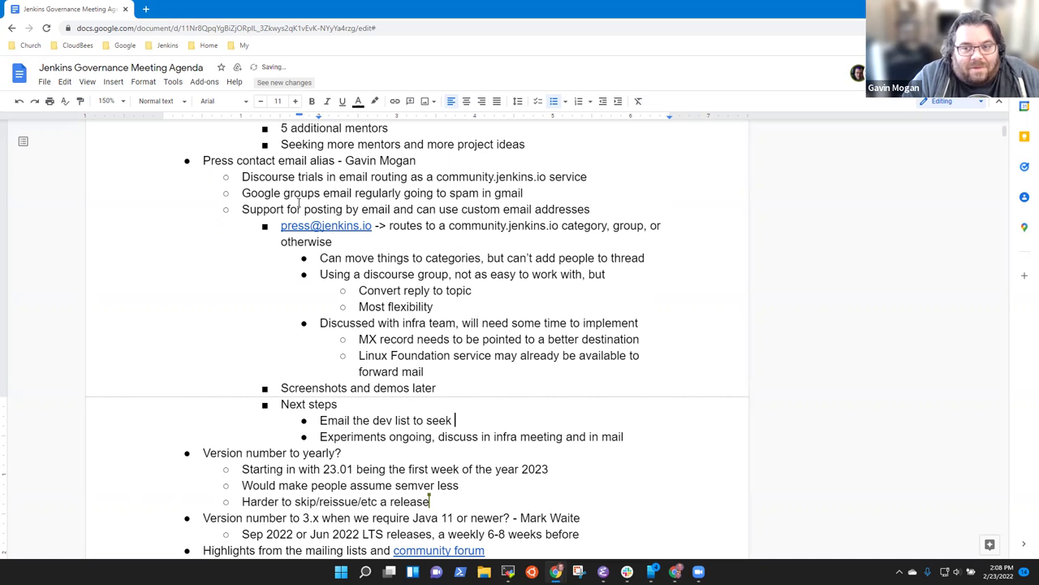
type("volunteer")
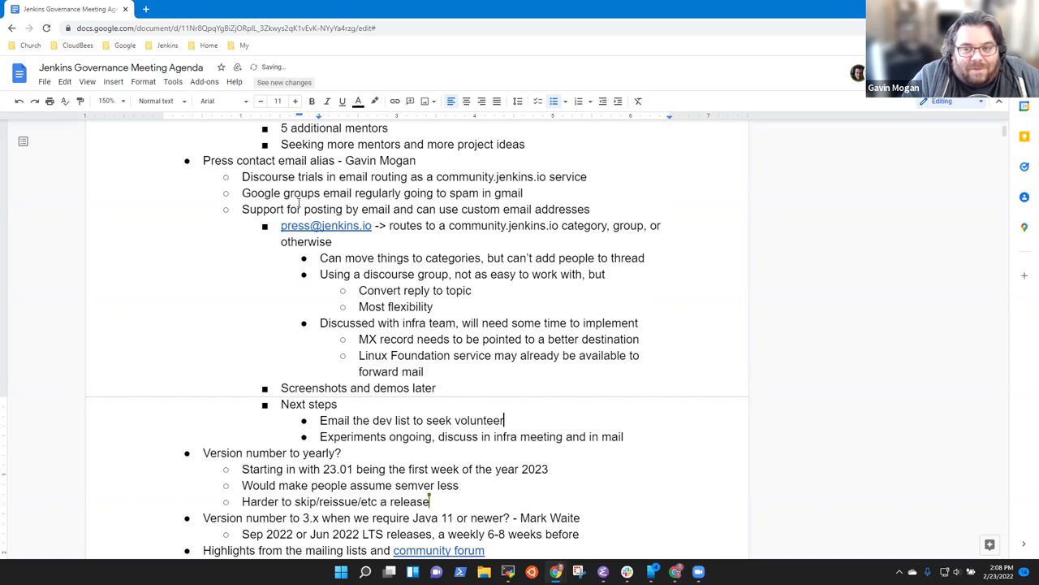
type("s as press contee")
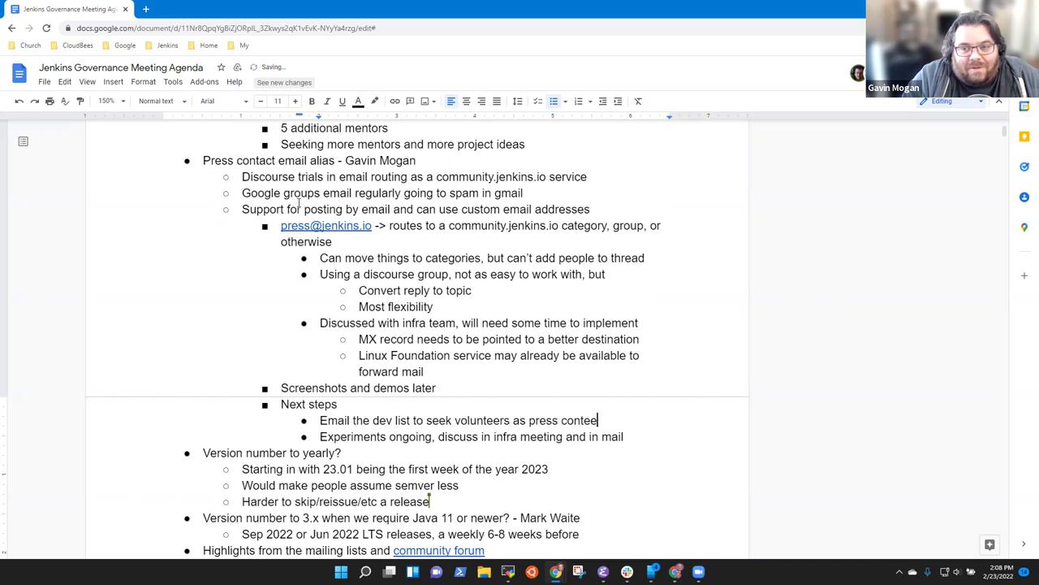
key("BackSpace")
key("BackSpace")
type("acts")
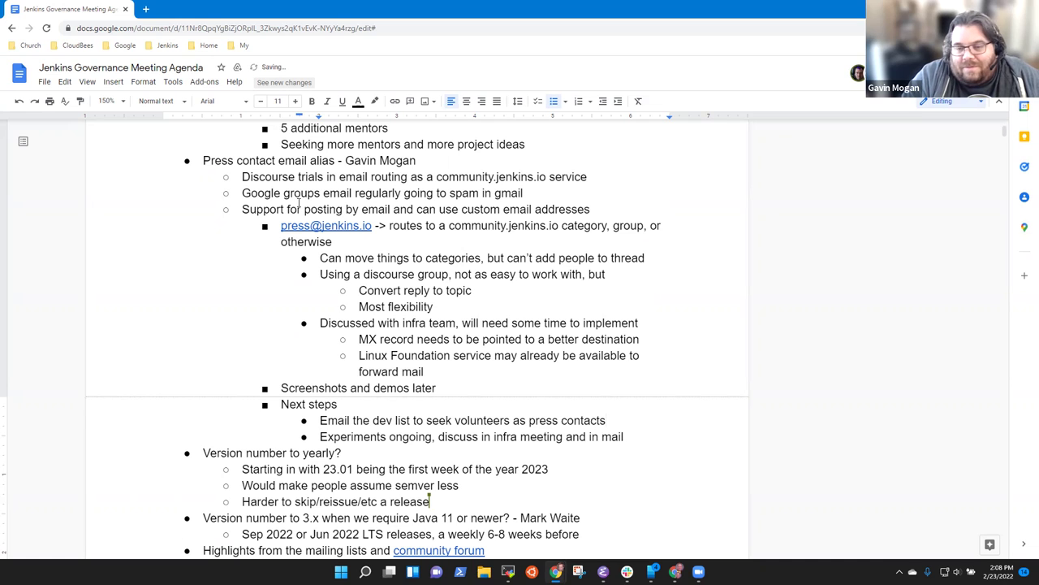
Step: Add the sub-note 'Very low volume email (4 in 12 months)' under the dev-list item
key("Return")
key("Tab")
type("Very low ")
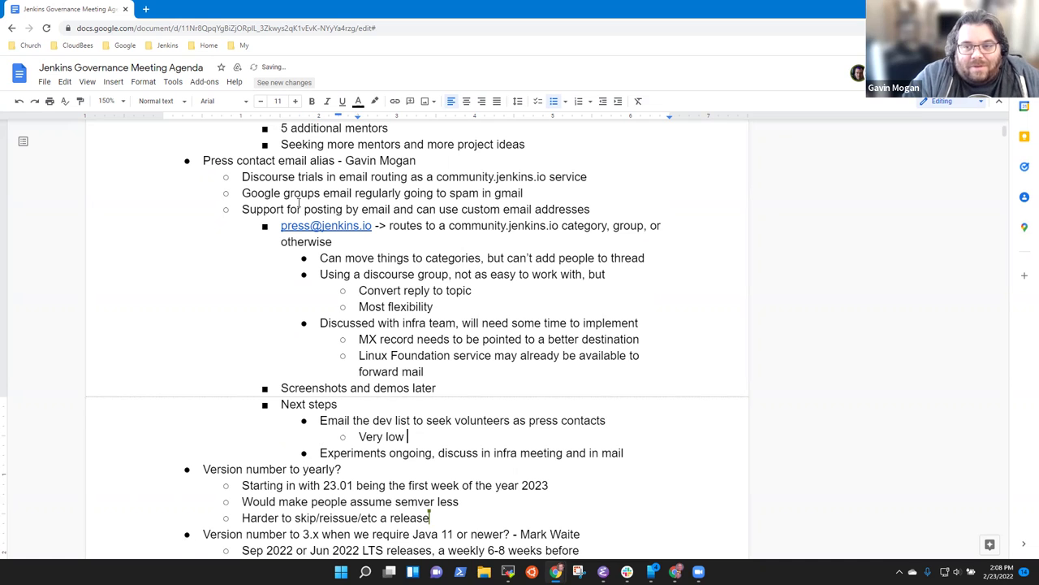
type("volume ")
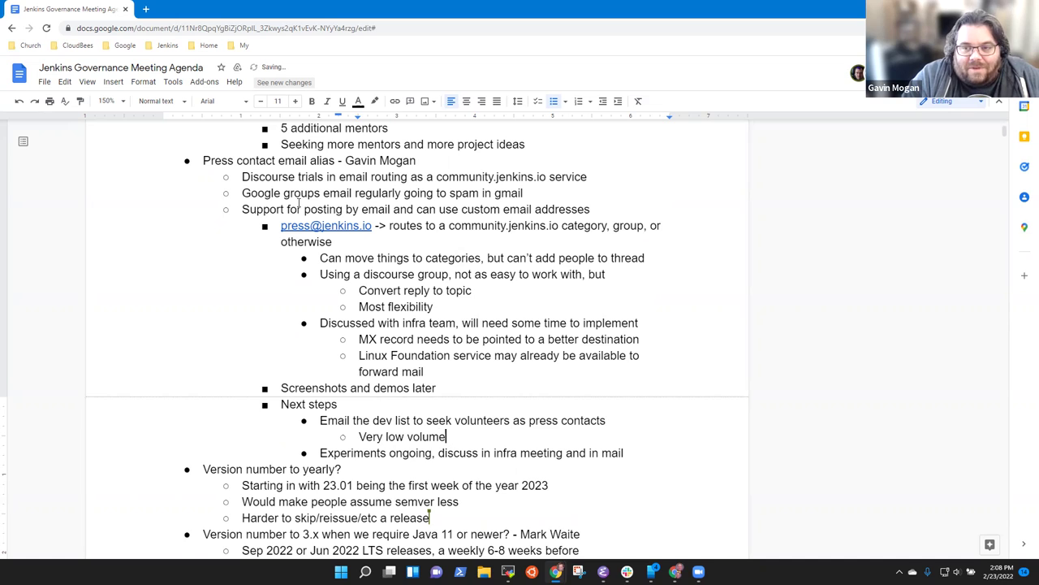
type("email")
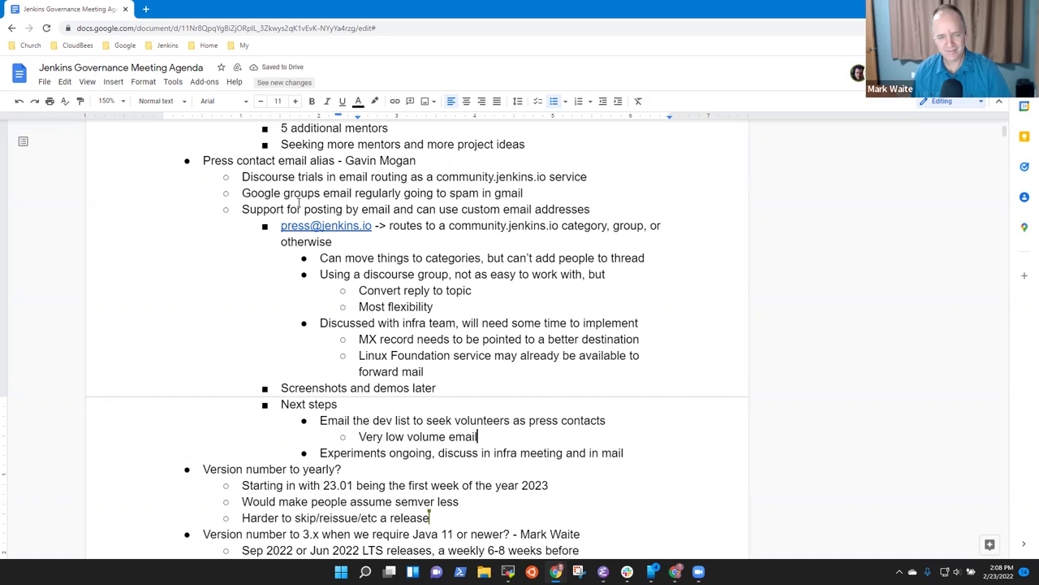
type(" (4 i")
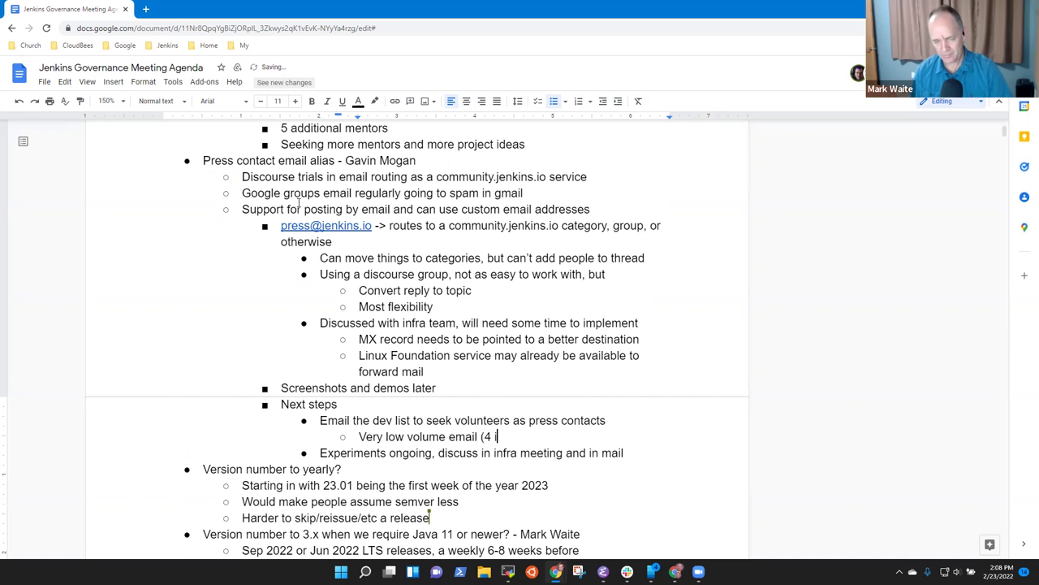
type("n 12 months)")
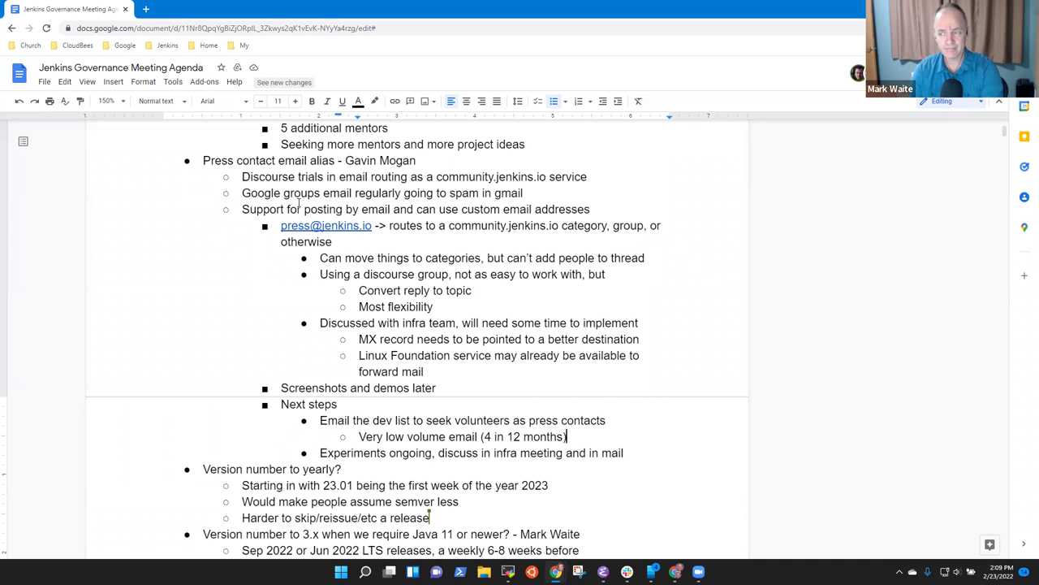
key("Down")
key("Down")
key("Down")
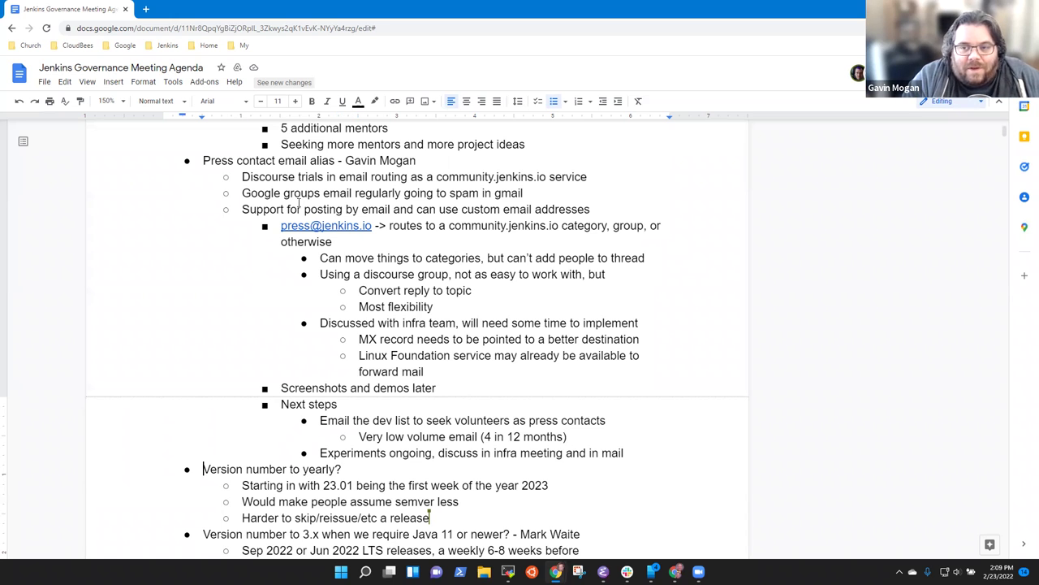
Step: Put the caret on the 'Harder to skip' note under 'Version number to yearly?'
key("shift+End")
key("Down")
scroll(299, 203, "down", 4)
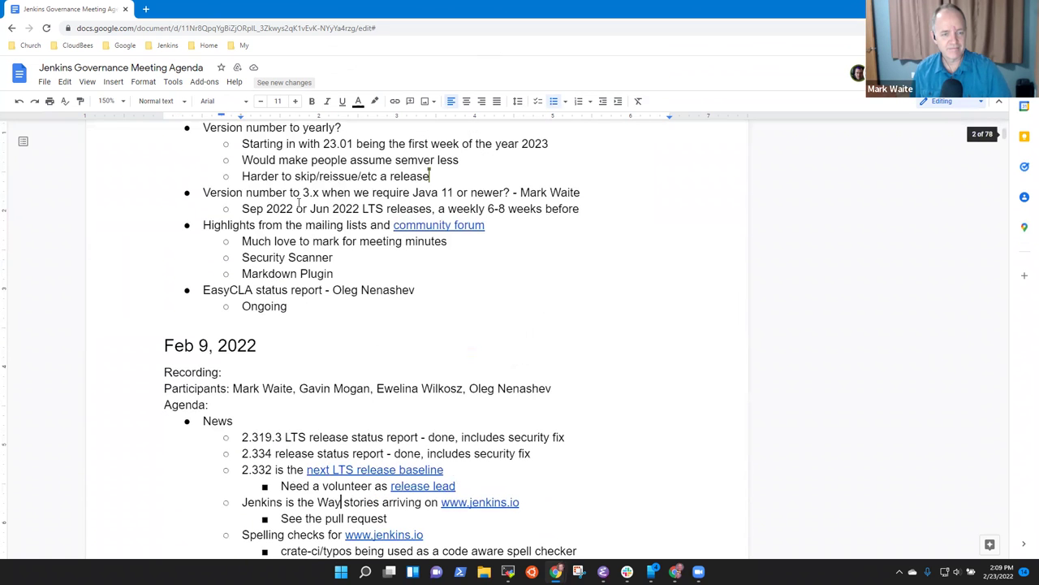
scroll(299, 203, "up", 1)
key("Down")
key("Down")
key("Down")
key("Down")
key("Down")
key("Up")
key("Home")
key("shift+End")
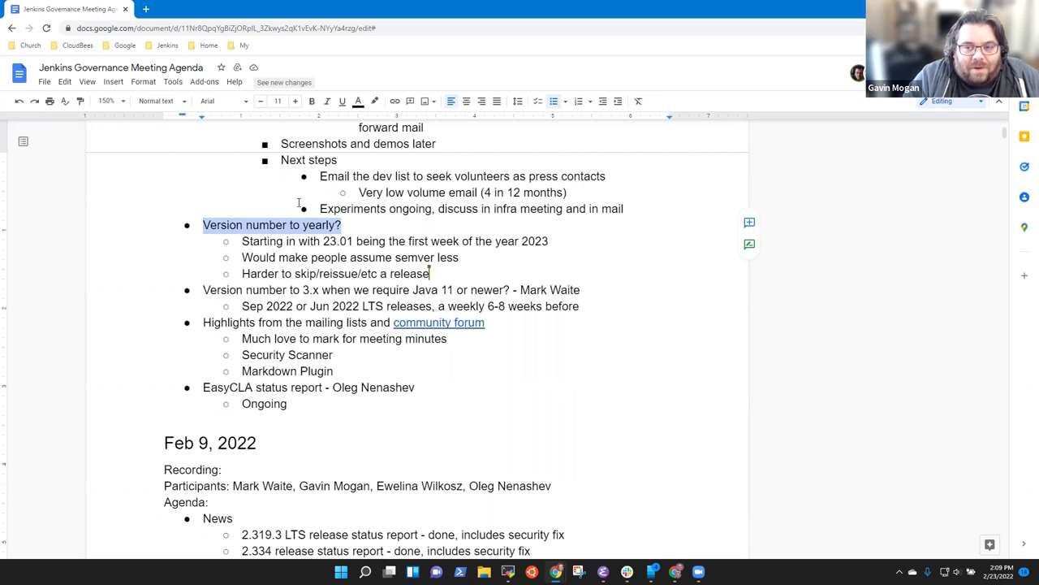
key("Down")
key("Home")
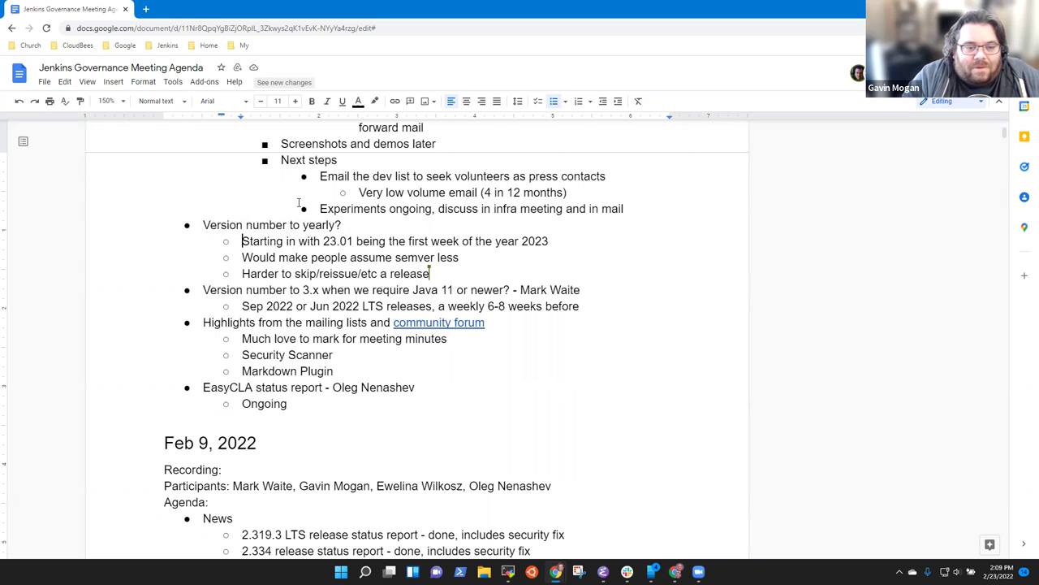
key("Down")
key("Down")
Step: Add a note beneath it: 'Consider as part of more regular announcements'
key("Return")
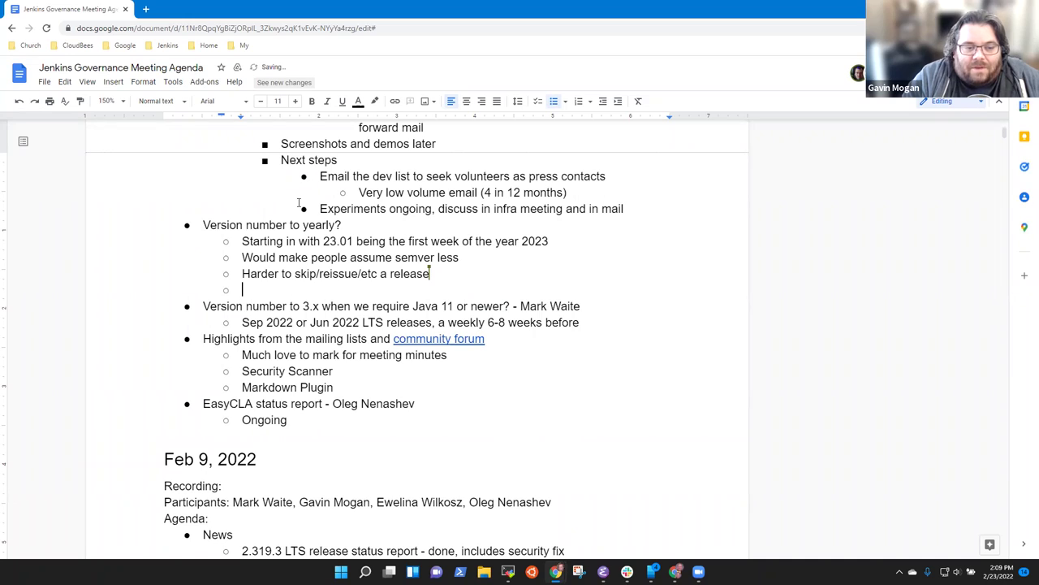
type("Considerdf")
key("BackSpace")
key("BackSpace")
key("BackSpace")
type("as part of ")
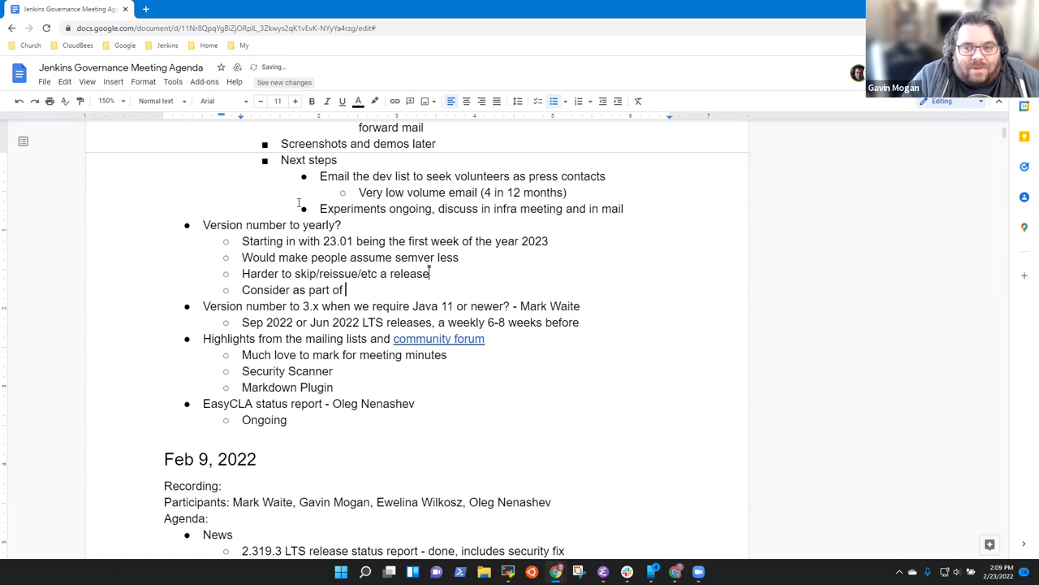
type("more regular an")
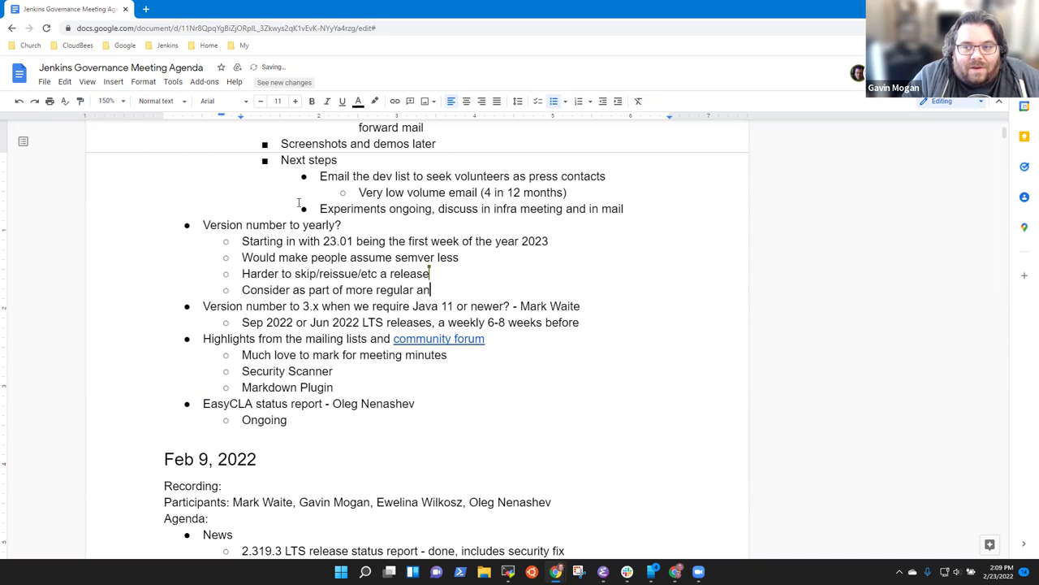
type("nouncements")
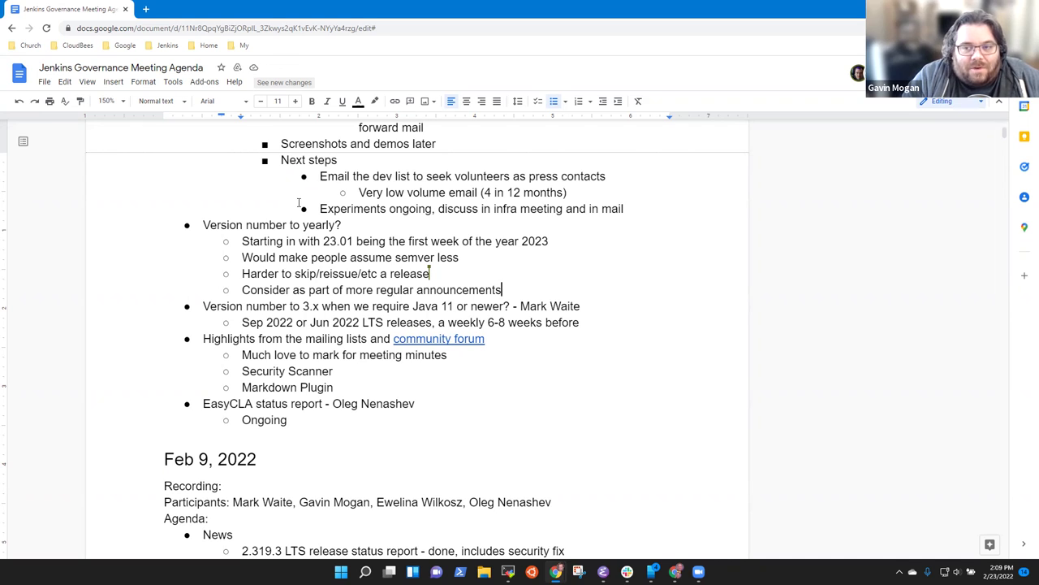
Step: Add an indented note: 'Switch version numbers to assure we're not using semver'
key("Return")
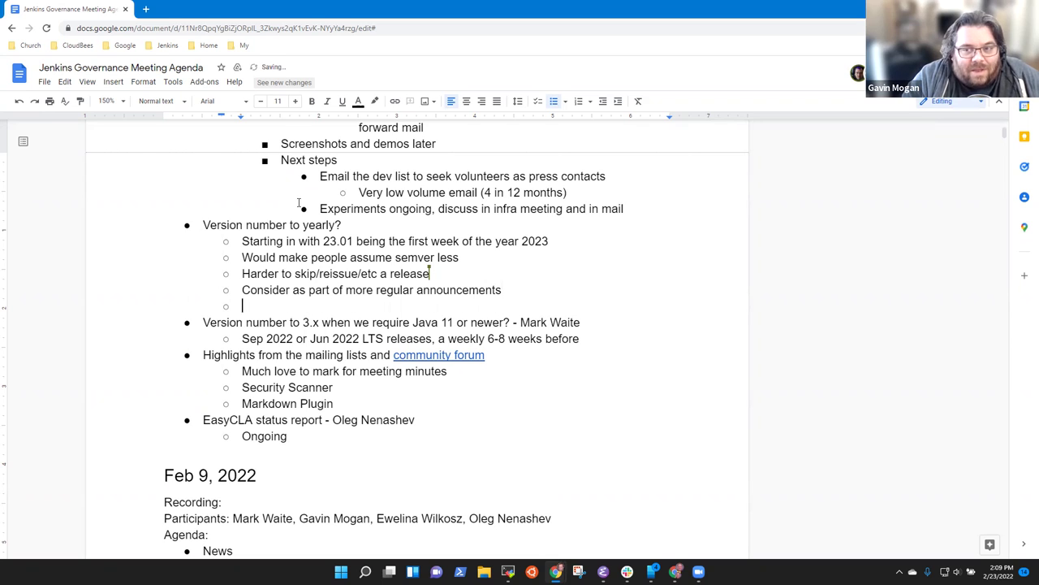
key("Up")
key("Up")
key("Up")
key("End")
key("Return")
key("Tab")
type("Poss")
key("BackSpace")
key("BackSpace")
key("BackSpace")
key("BackSpace")
type("Poss")
key("BackSpace")
key("BackSpace")
key("BackSpace")
key("BackSpace")
type("Switch version")
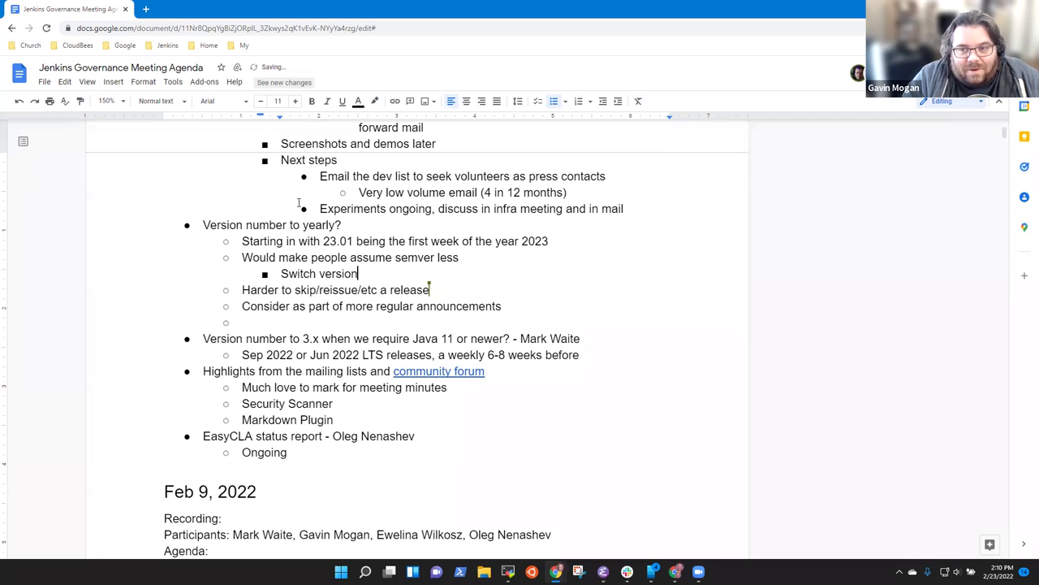
type(" numbers to ")
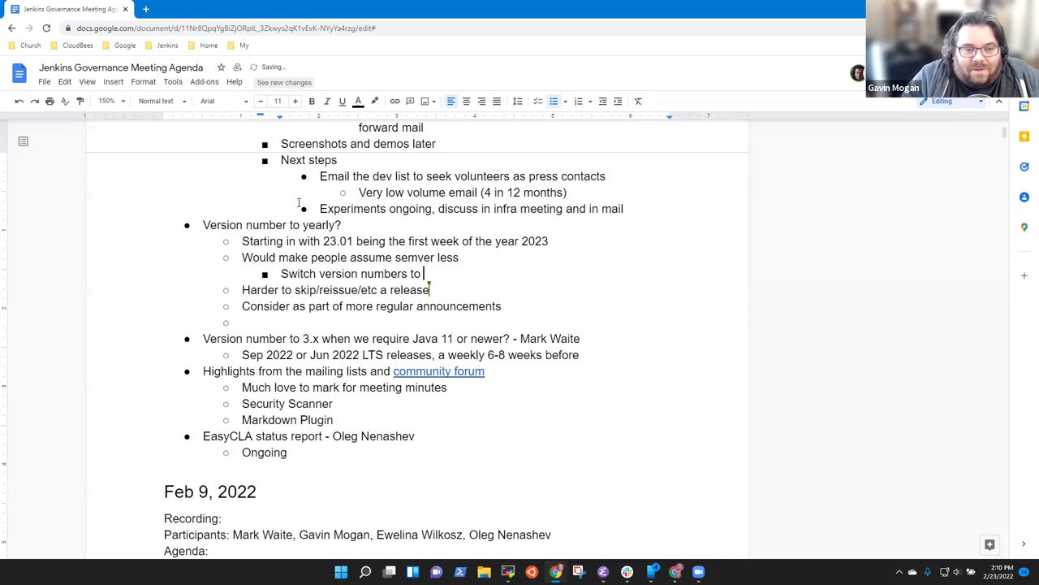
type("assure we're no")
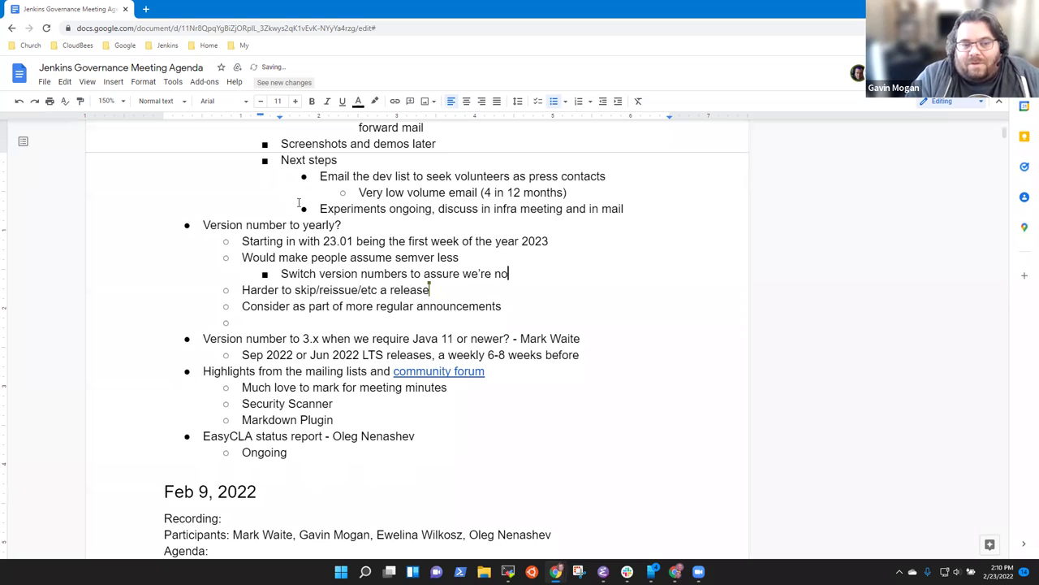
type("t using s")
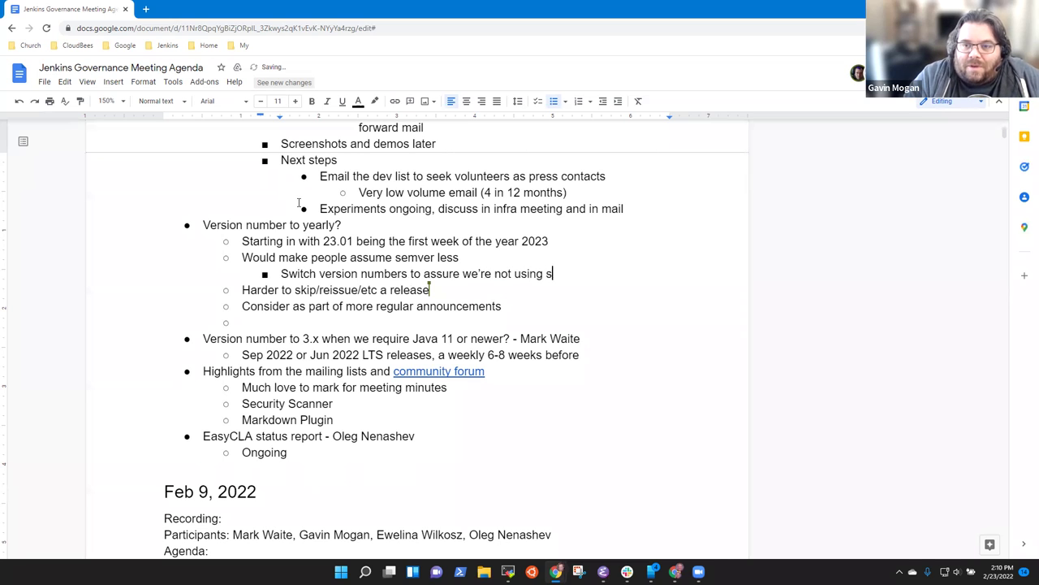
type("emver")
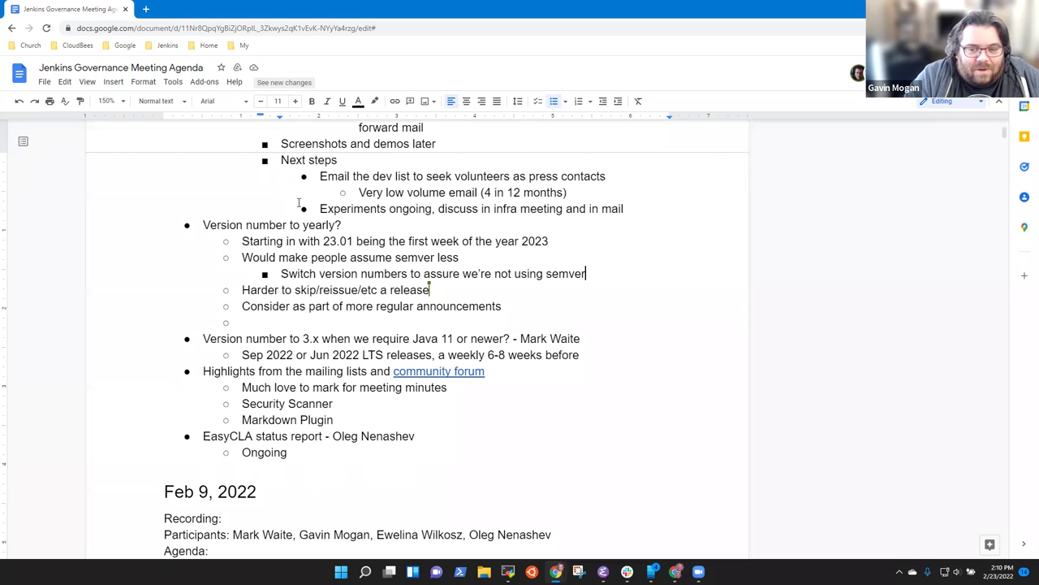
Step: Nest an example bullet under it reading 'Ubuntu 22.04, 22.10'
key("Return")
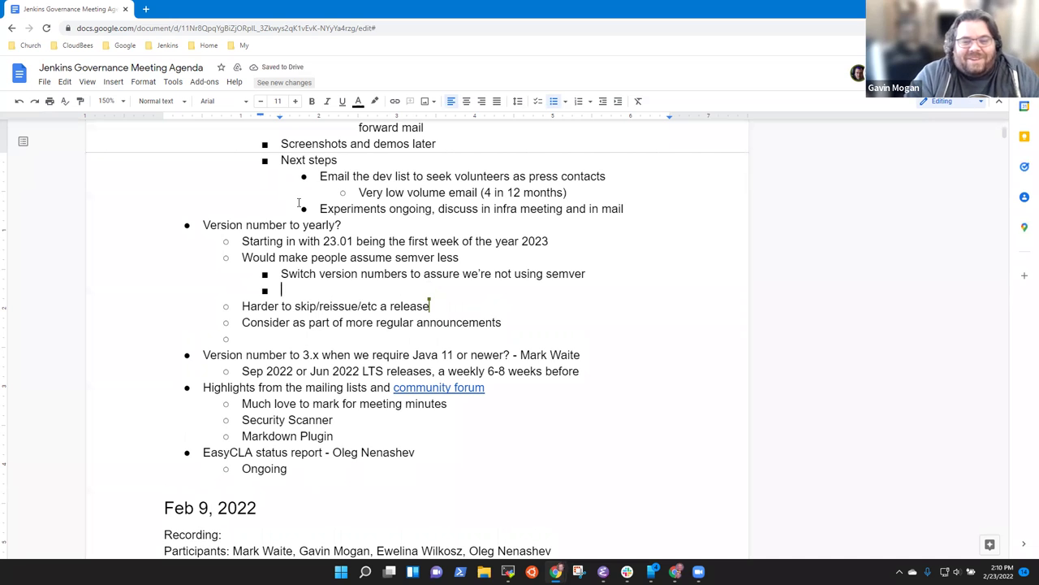
key("Tab")
type("Ubuntu 22.04")
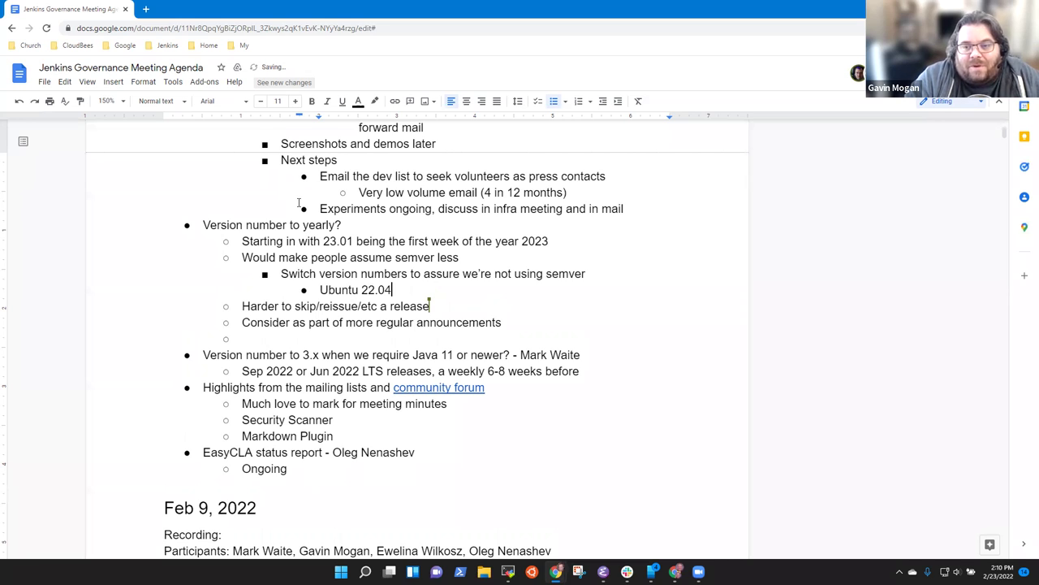
type(", 22.10")
Step: Add a second example bullet reading 'Windows 1809, 2004, 2109'
key("Return")
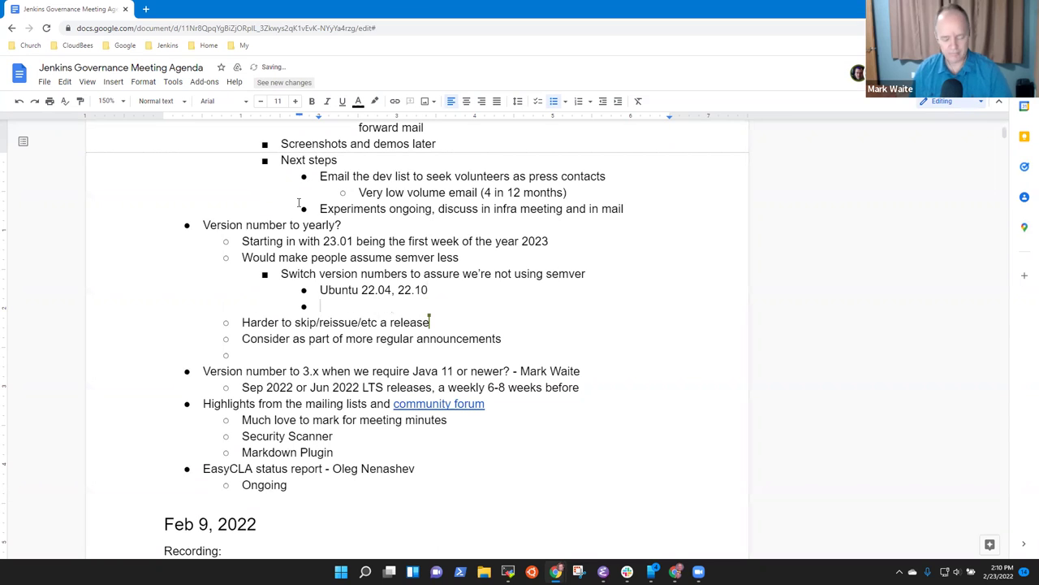
type("Windows 2004")
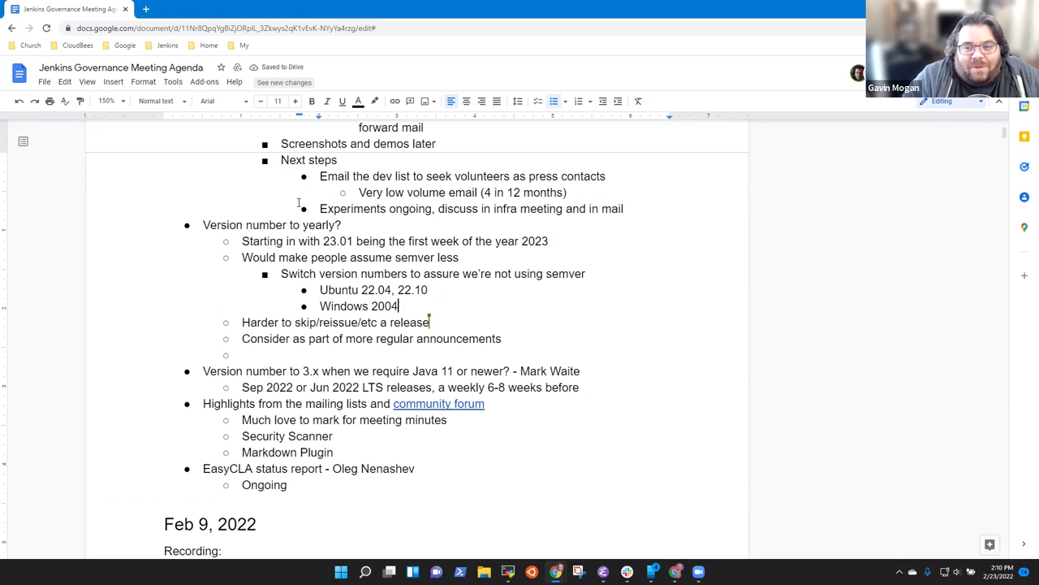
key("ctrl+Left")
type("1809, ")
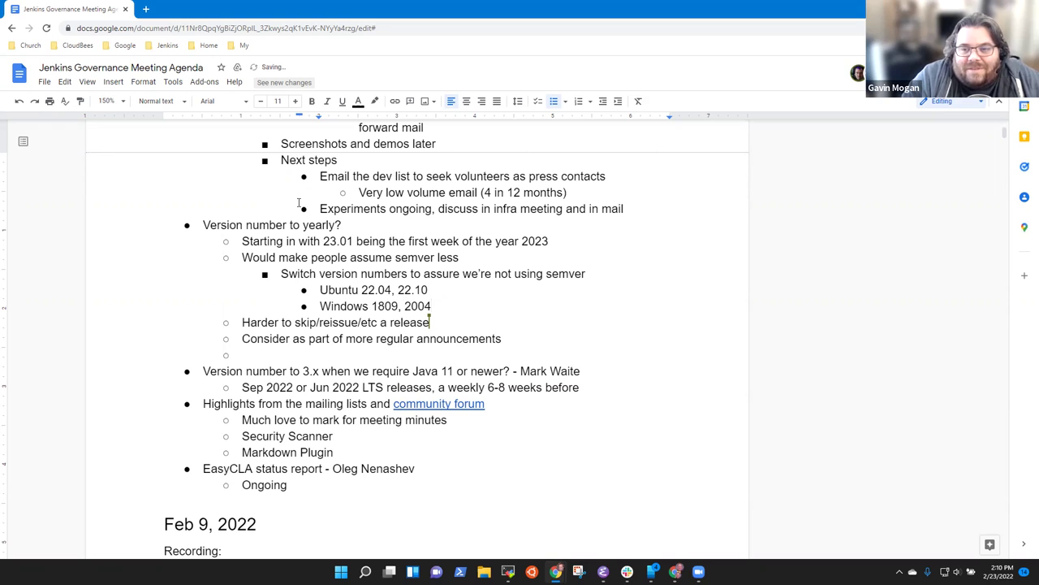
type("2004, 210")
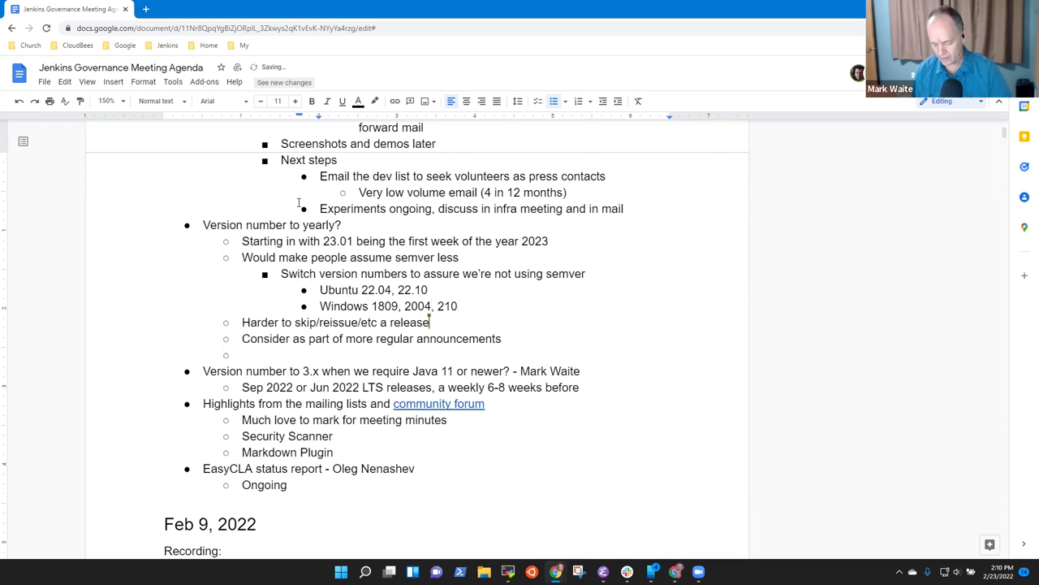
type("9")
key("Up")
key("Down")
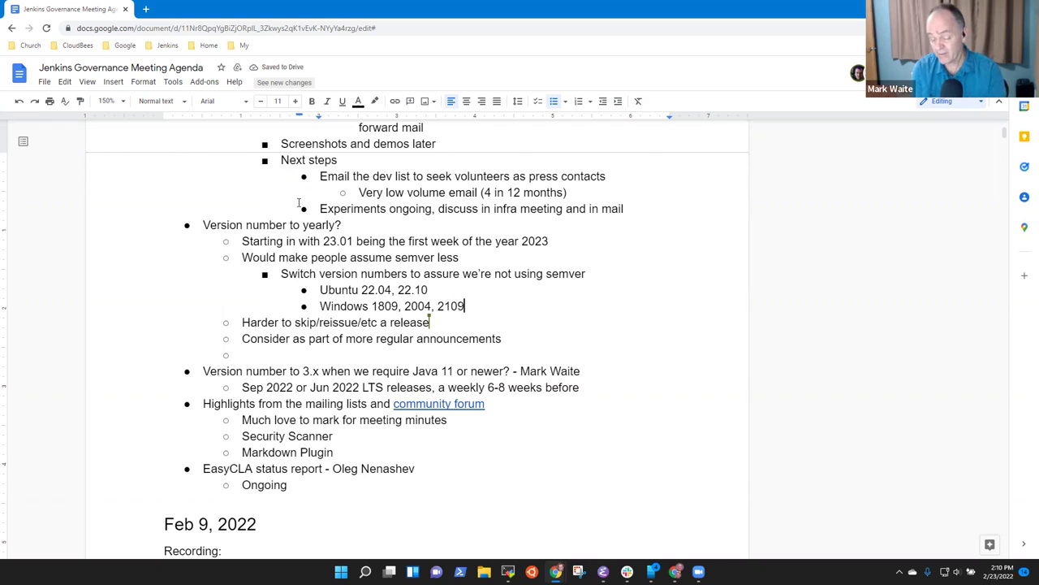
key("Up")
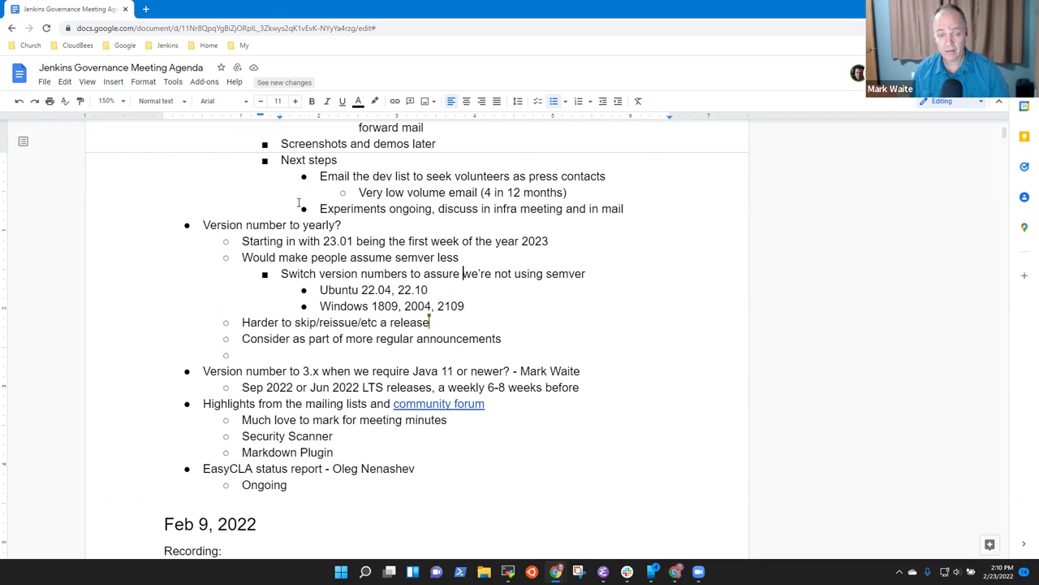
key("Up")
key("Up")
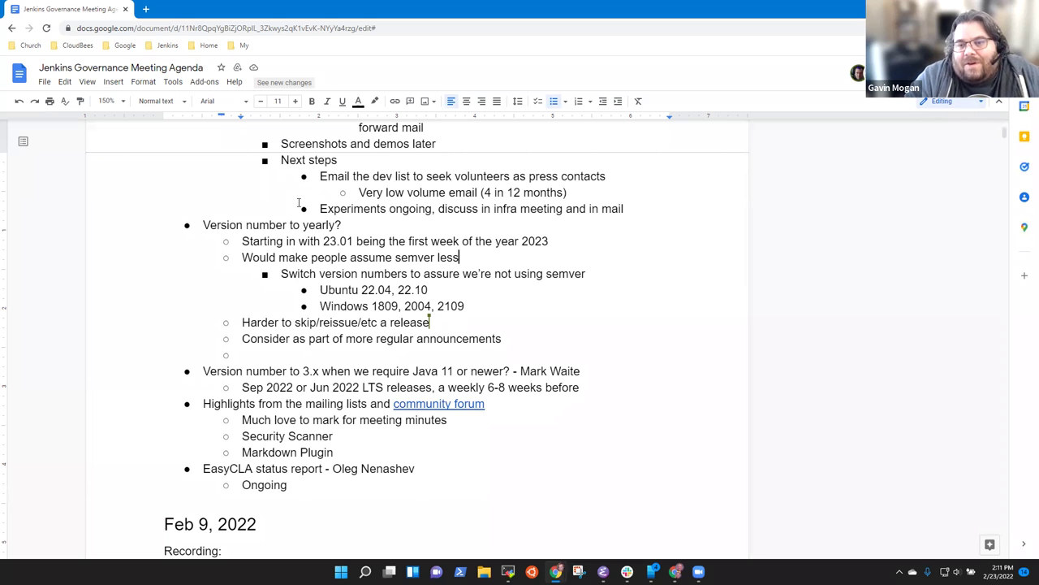
key("Down")
key("Down")
key("Down")
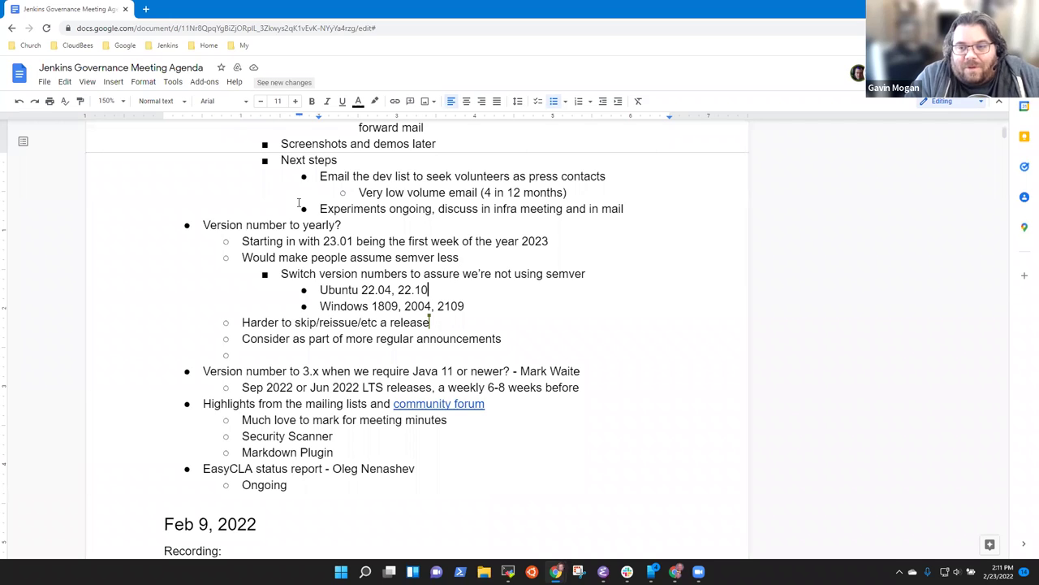
key("End")
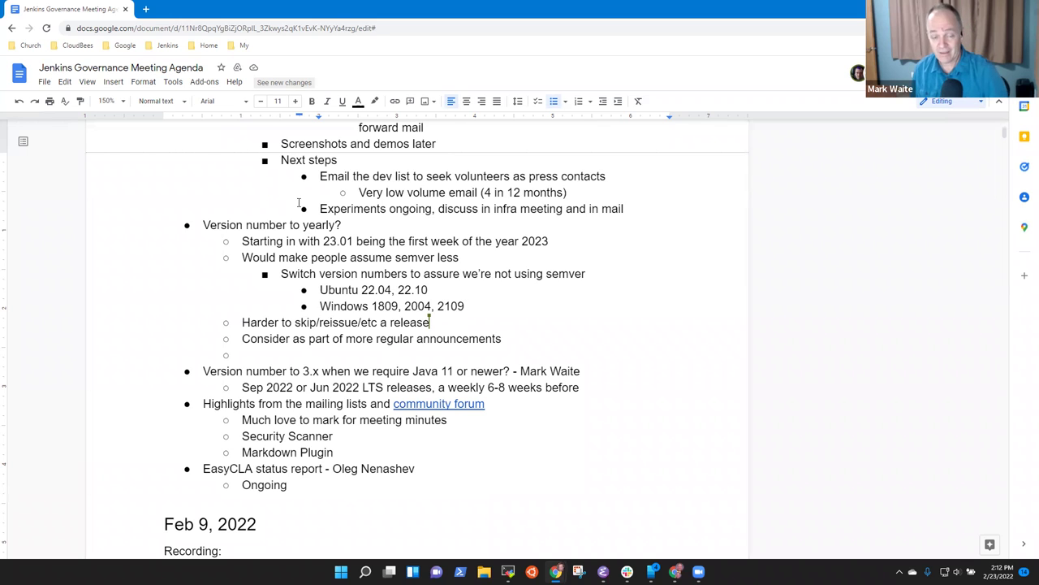
key("Up")
key("Home")
key("shift+End")
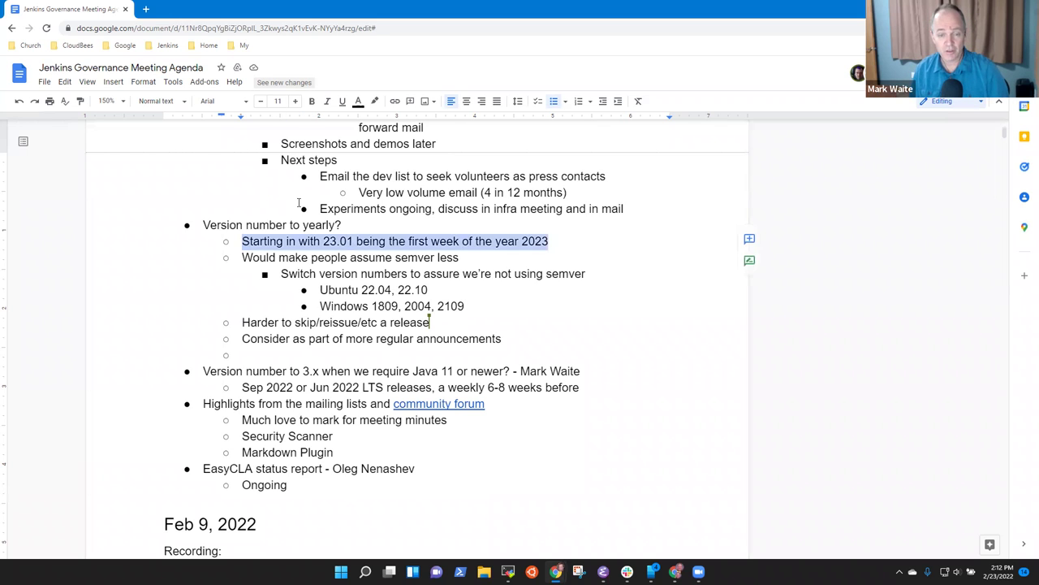
key("Right")
key("Right")
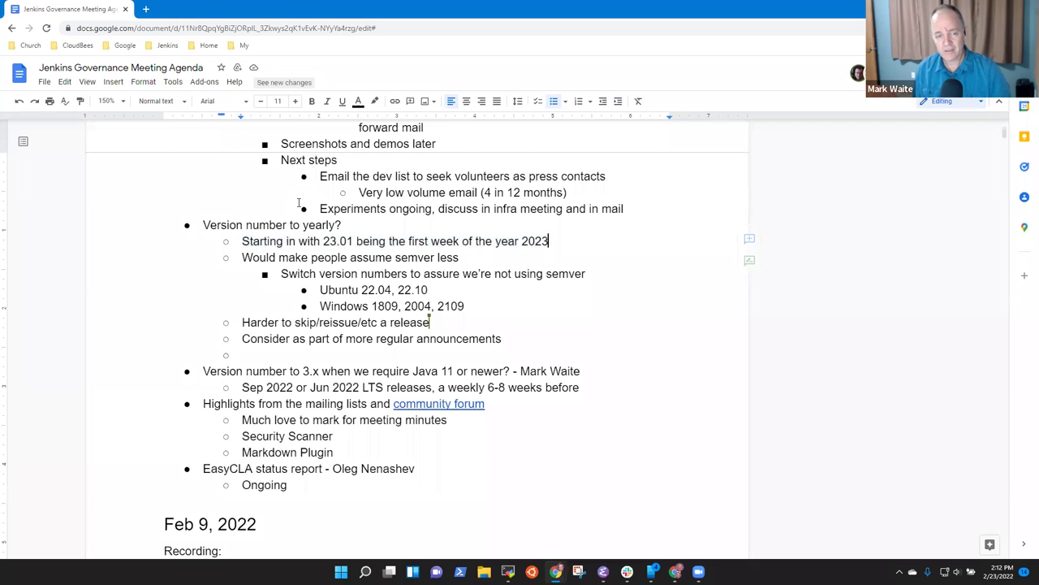
key("Up")
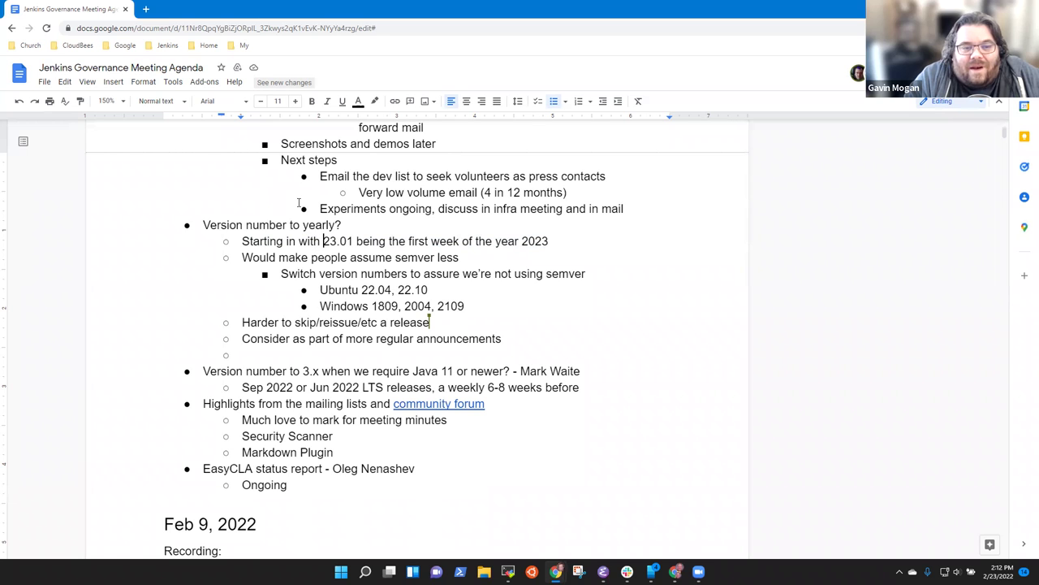
Step: Add an indented sub-note under the 23.01 line drafting 'LTS would be like 23.01.1'
key("Return")
key("Tab")
type("LTS would ")
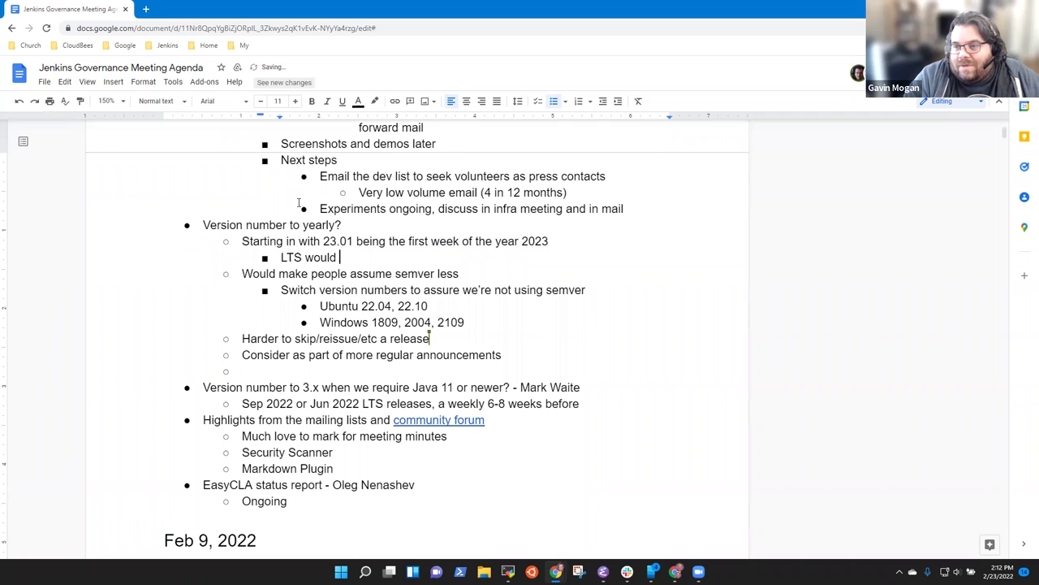
type("be like 23.02")
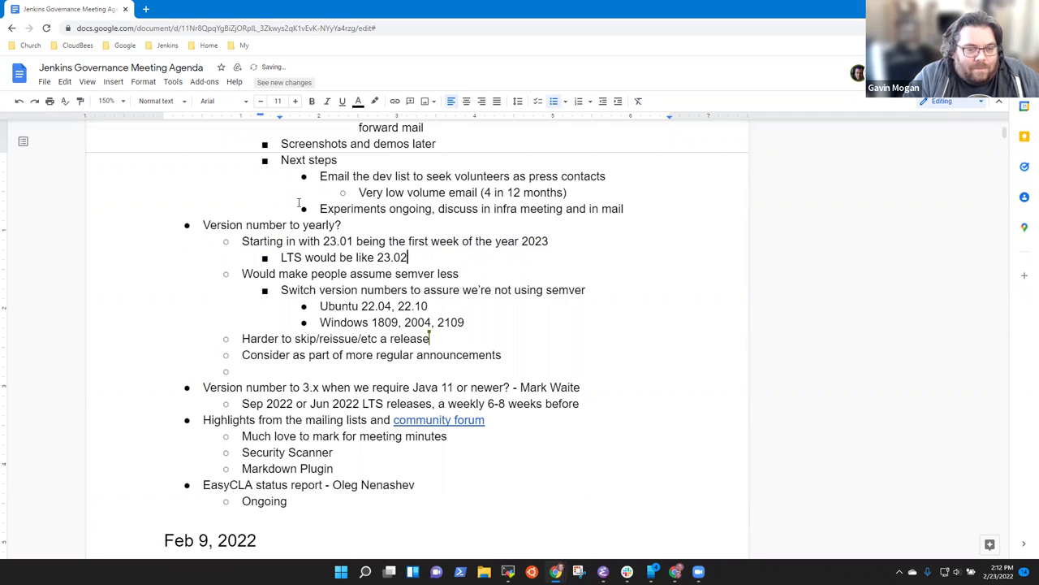
key("BackSpace")
type("1.1")
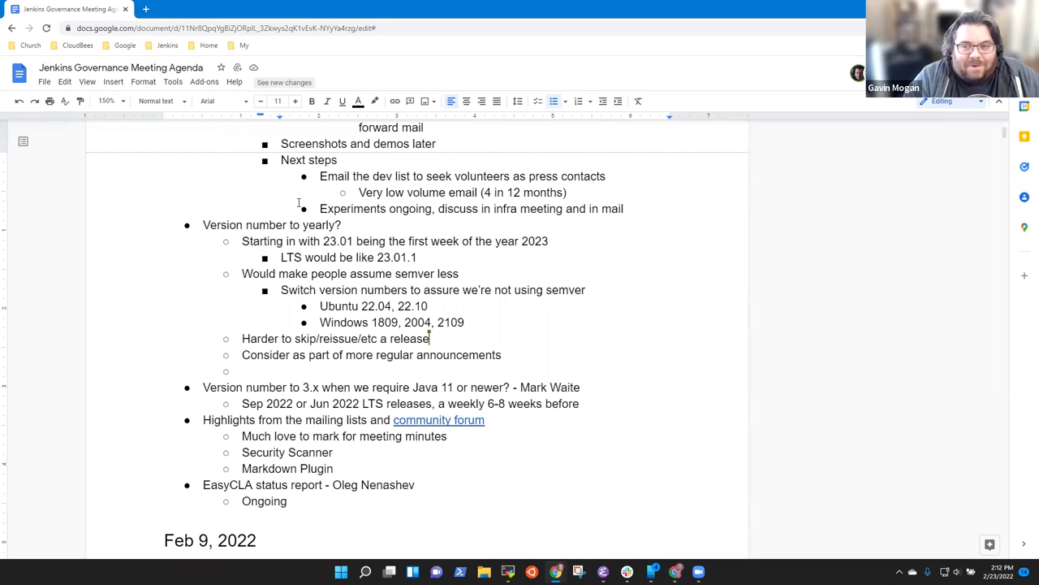
Step: Reword the sub-note to 'LTS would be 23.02.1' by removing 'like' and changing 01 to 02
key("Left")
key("shift+Left")
key("shift+Left")
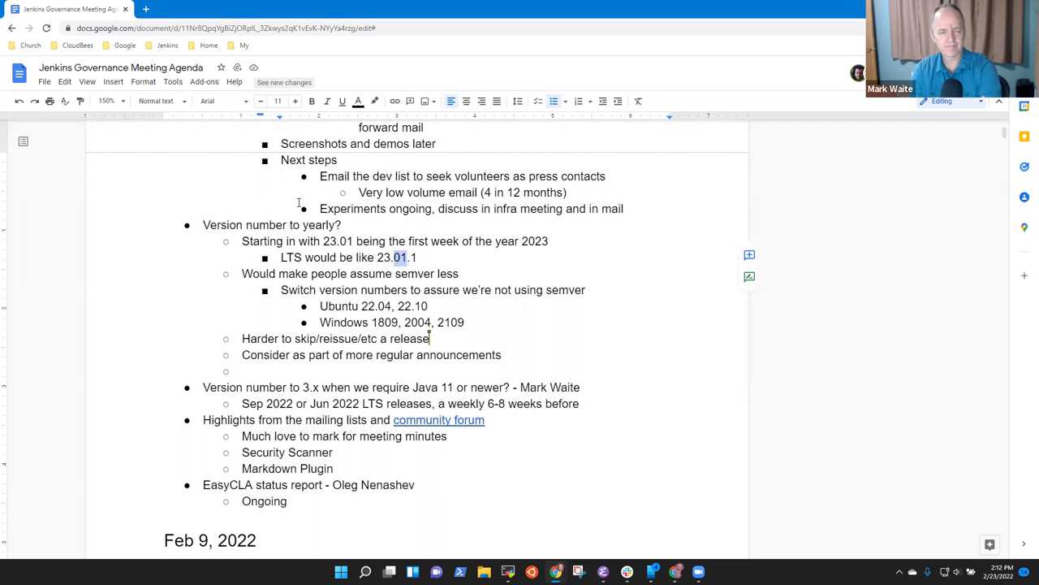
key("Left")
key("Left")
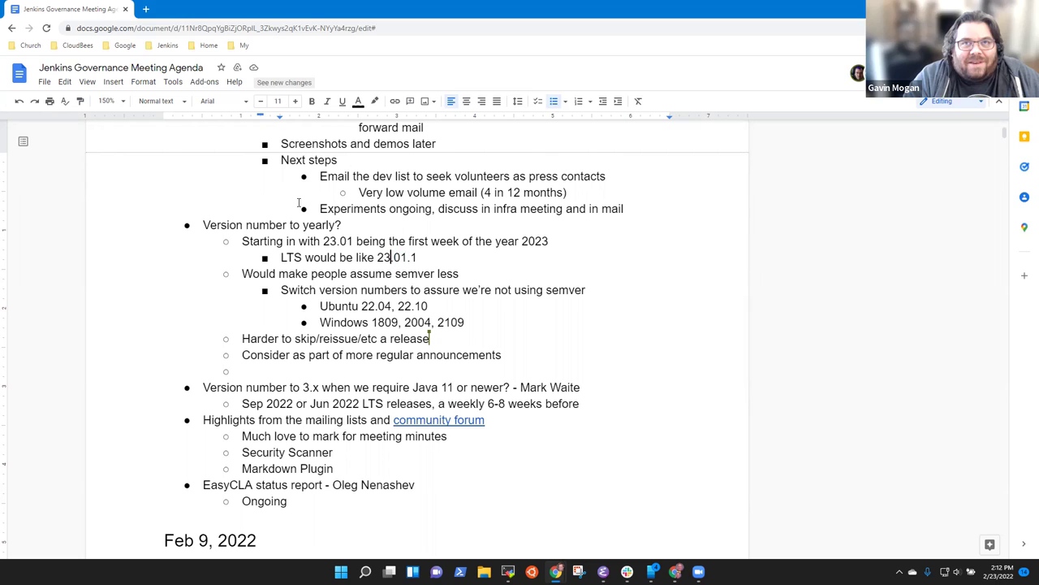
key("ctrl+shift+Left")
key("BackSpace")
key("End")
key("Left")
key("Left")
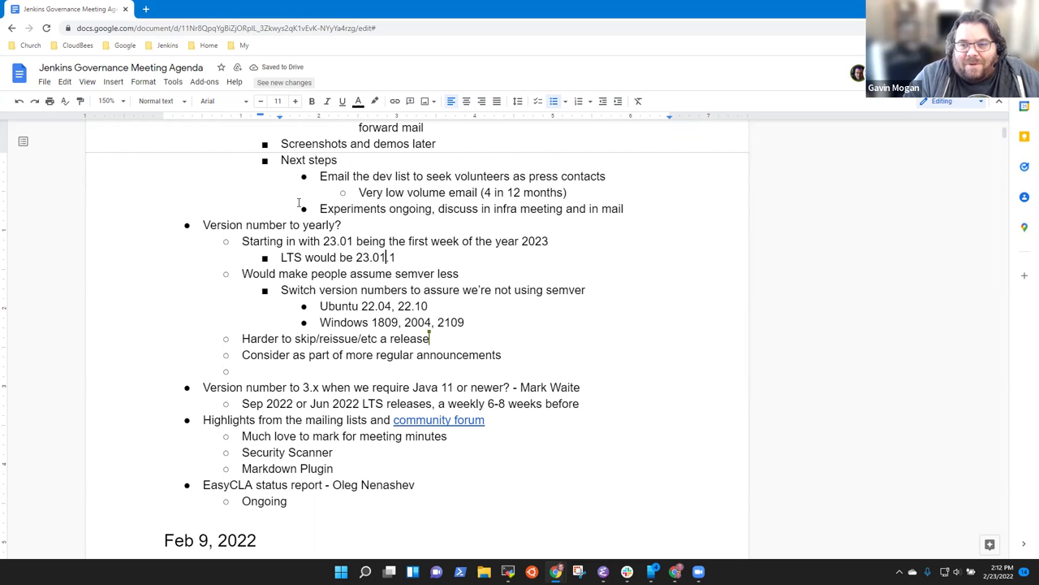
key("BackSpace")
type("2")
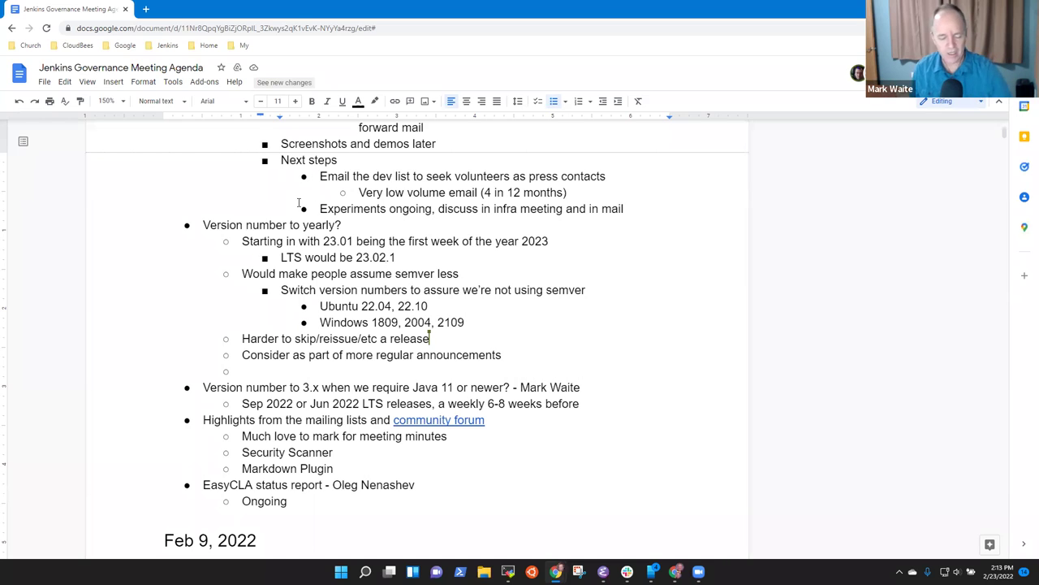
Step: Go back to the 'Starting in with 23.01' line and select it
key("Down")
key("Down")
key("Down")
key("Down")
key("Down")
key("Down")
key("Down")
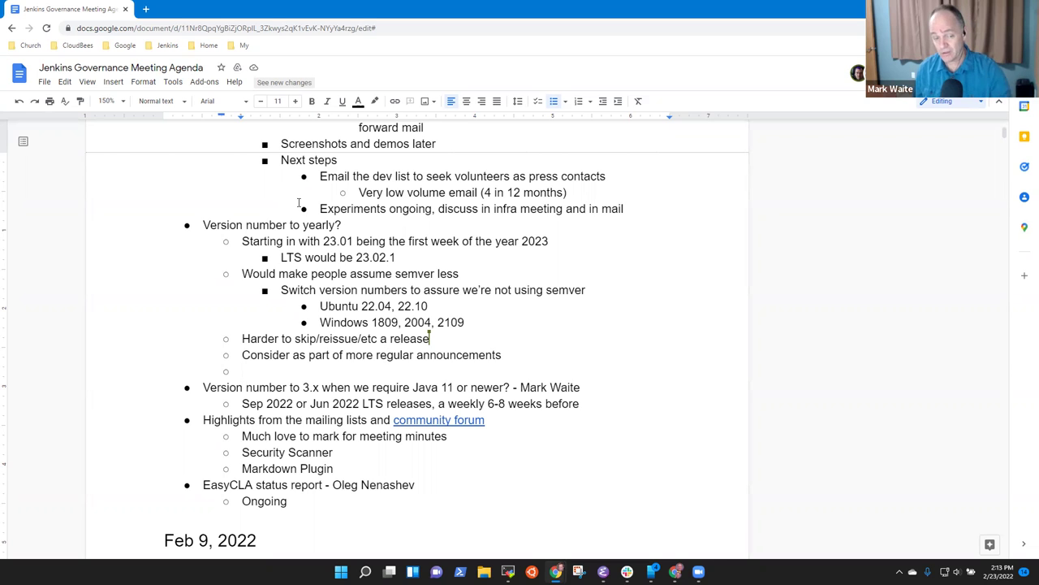
key("Up")
key("Up")
key("Up")
key("Up")
key("Up")
key("Up")
key("Up")
key("Up")
key("shift+End")
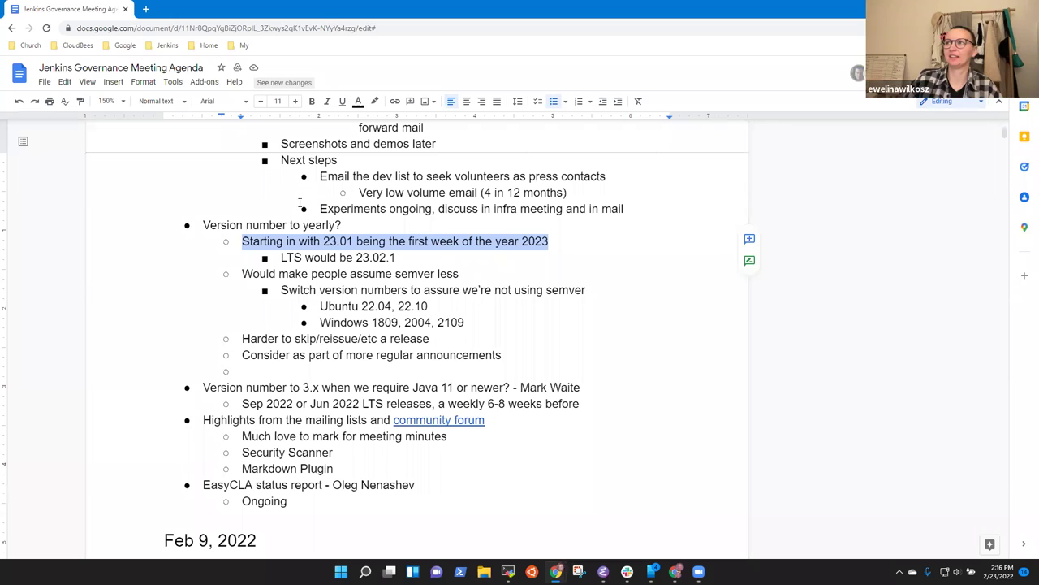
Step: Write 'Next step - a JEP to propose the change' with a nested 'Evaluate feasibility' point
left_click(267, 371)
type("Next step")
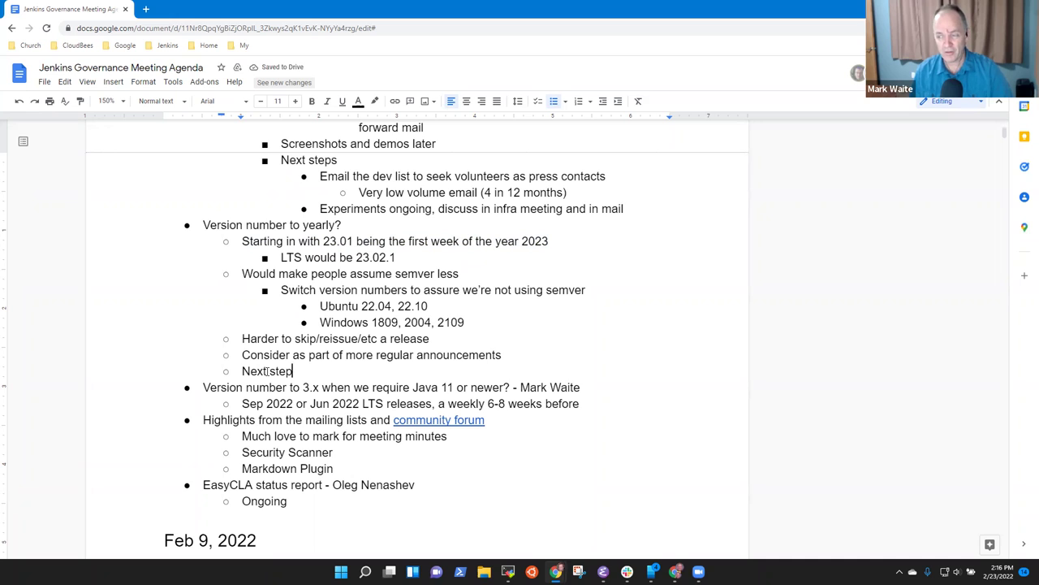
type(" - ")
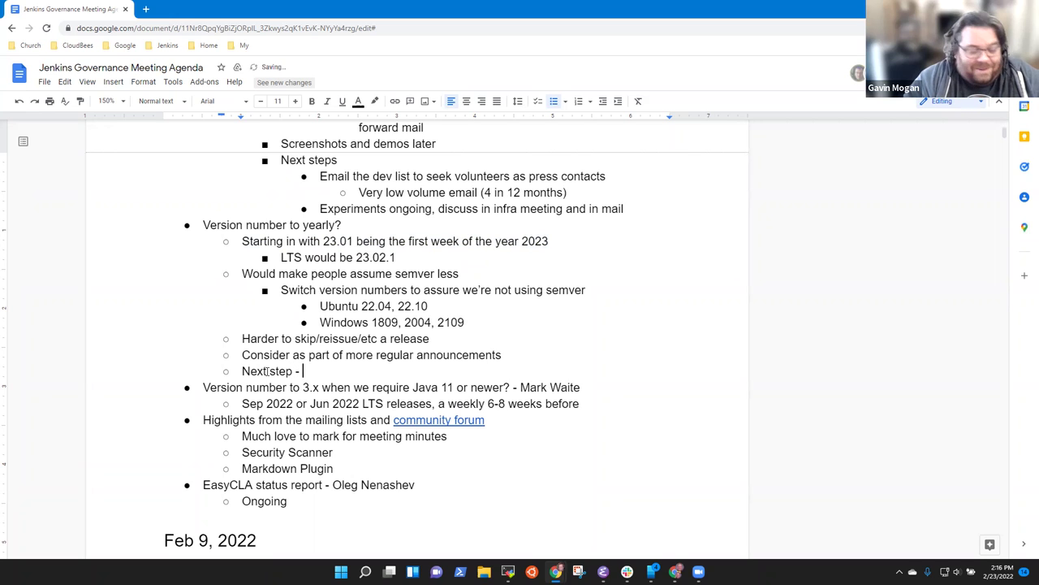
type("a JEP ")
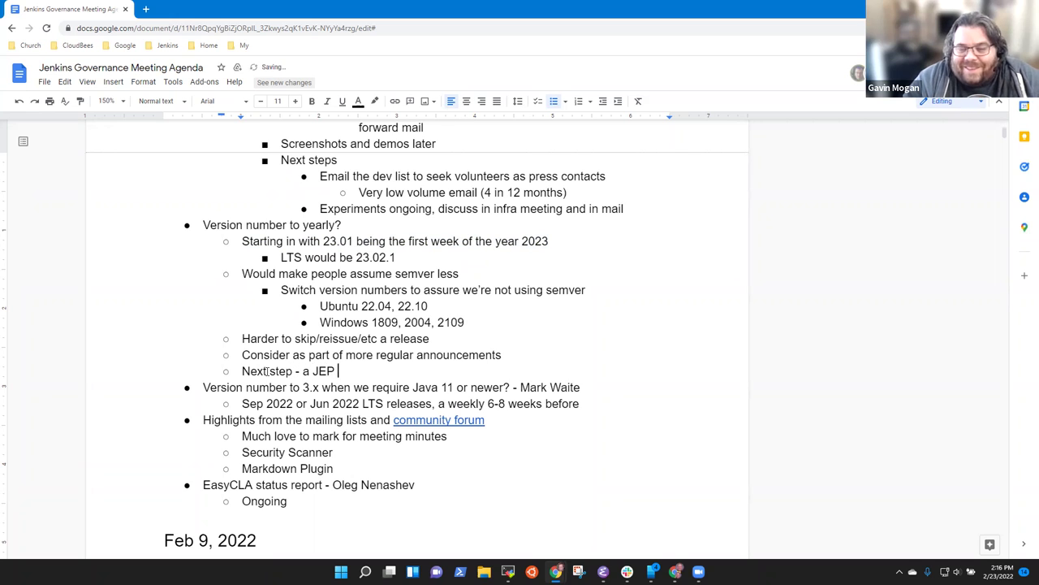
type("to propose the change")
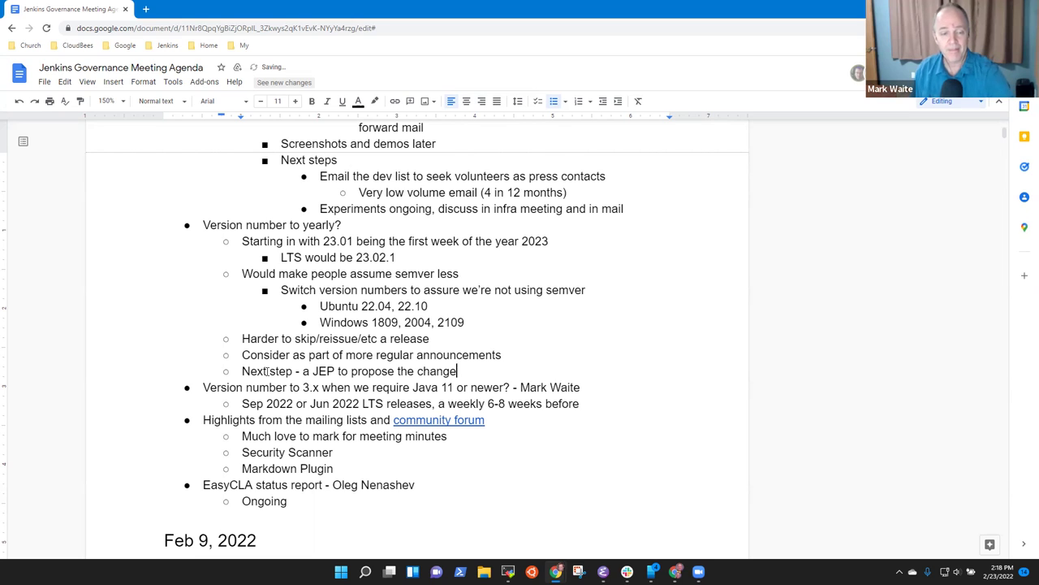
key("Return")
key("Tab")
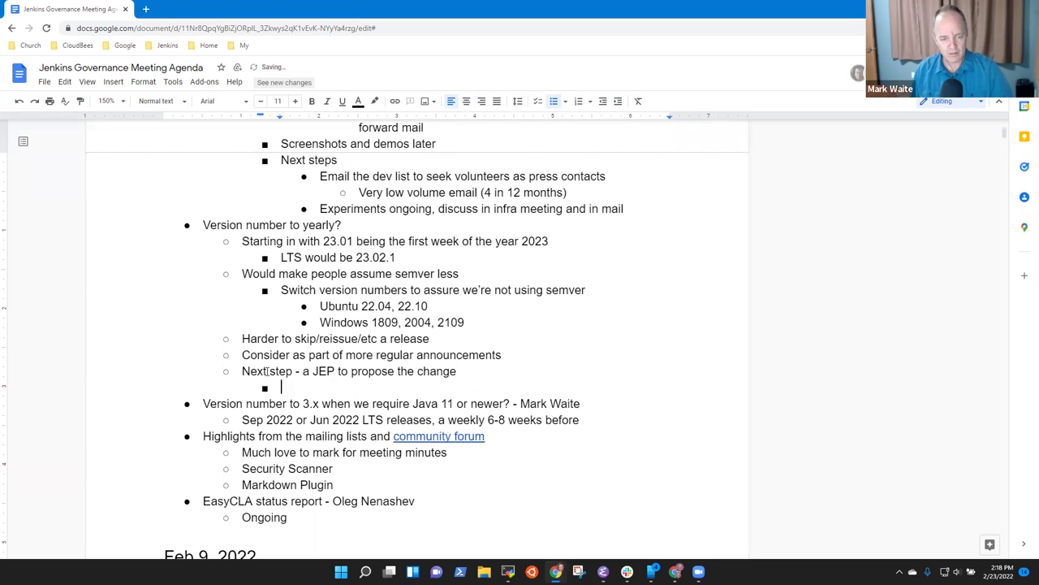
type("Evalua")
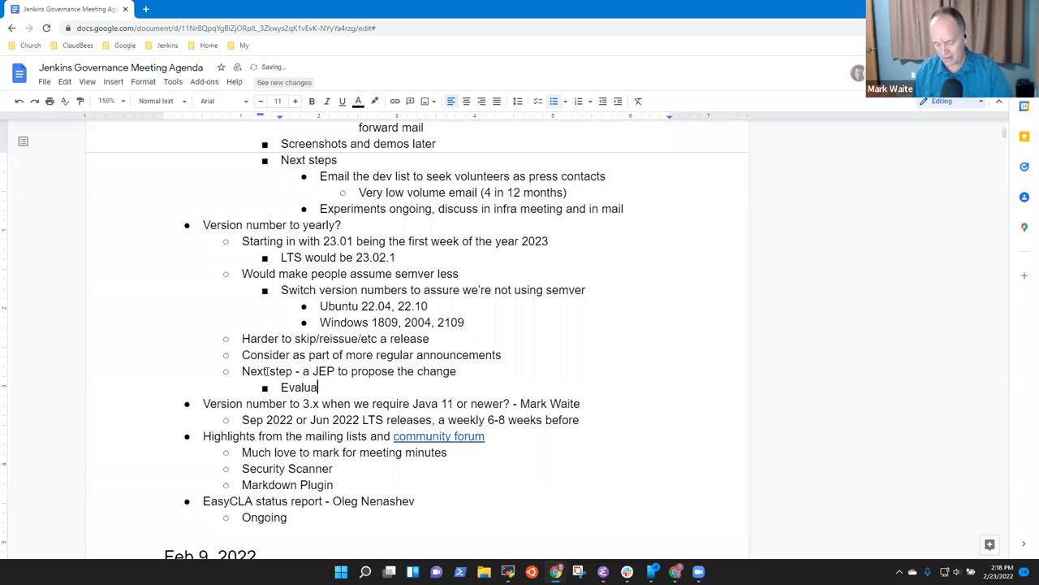
type("te feasibility")
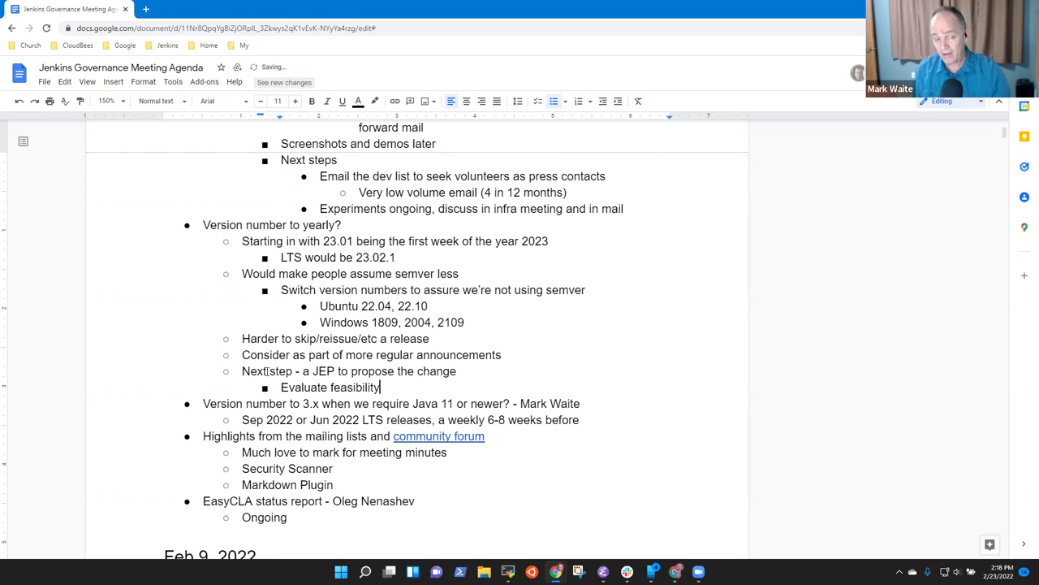
key("Down")
key("Home")
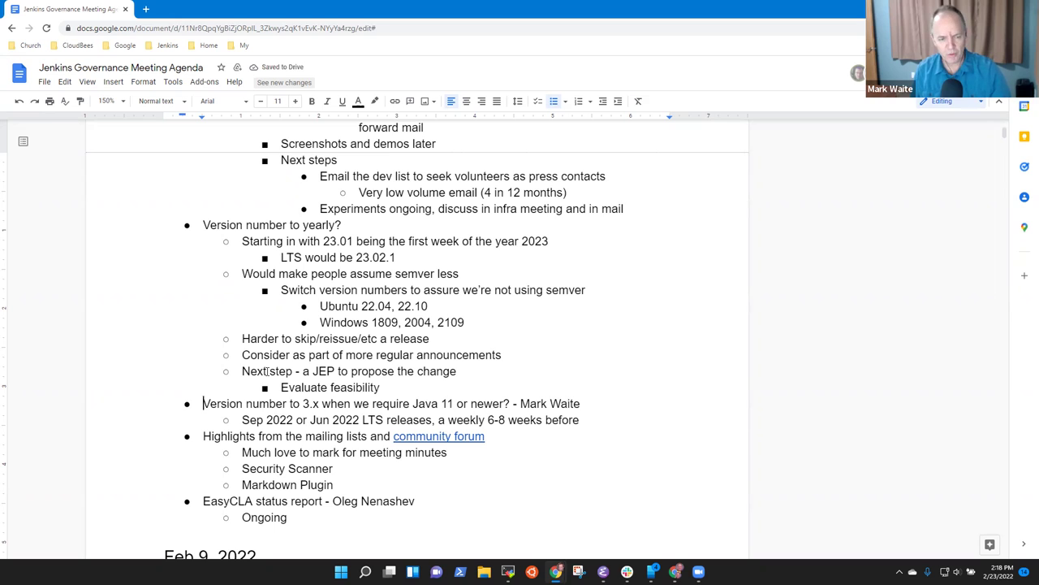
key("shift+End")
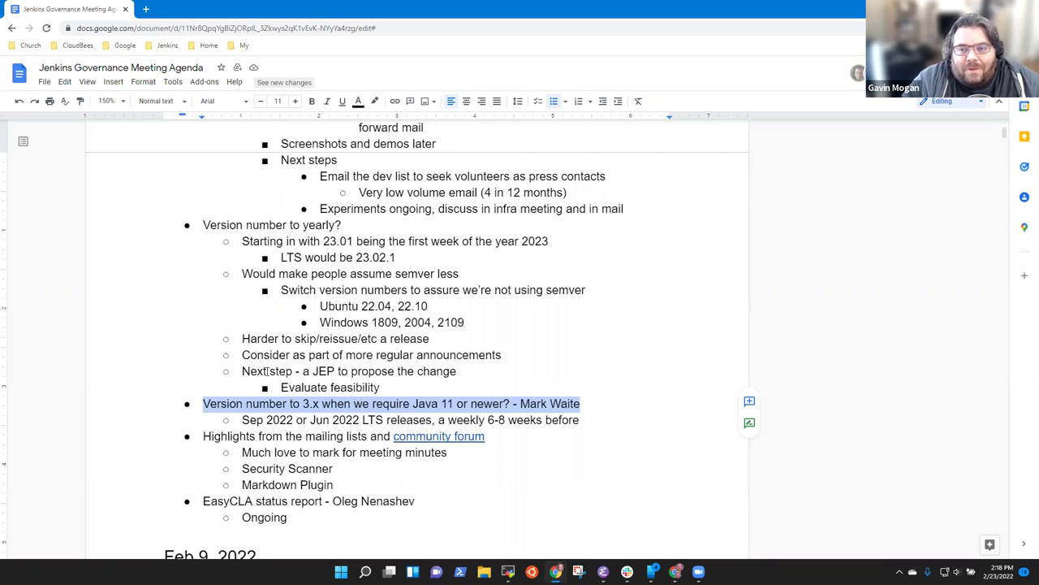
Step: Add the Java 11 sub-point 'Could roll to version 3 and still do the yearly version number'
key("Down")
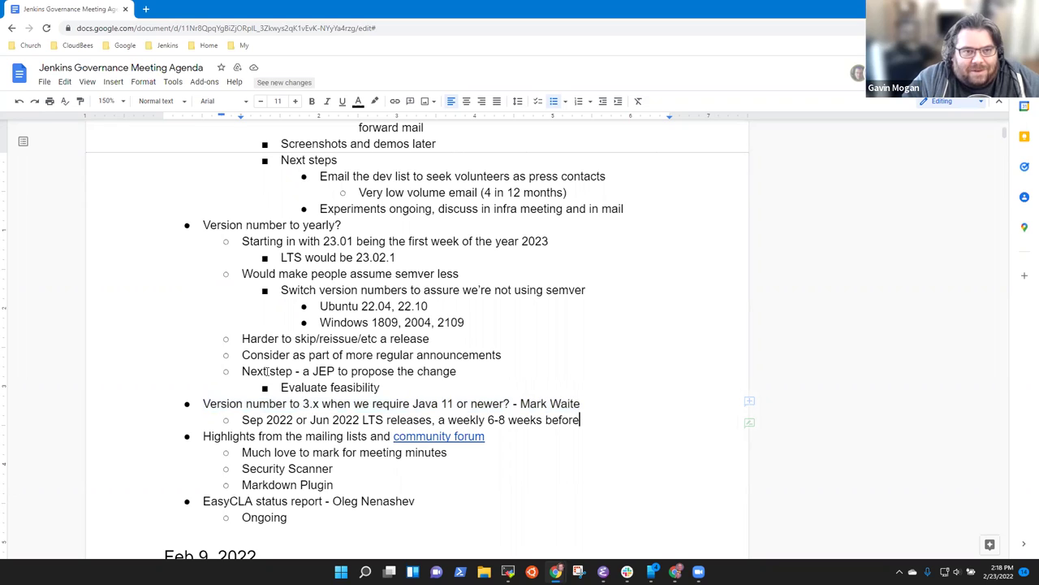
key("Return")
type("Could roll to ")
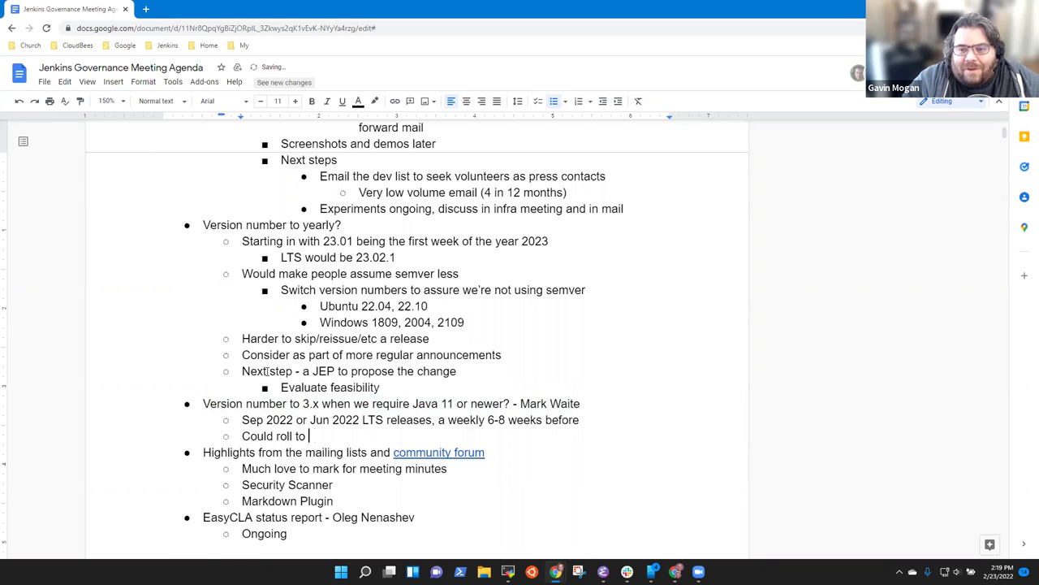
type("version 3 ")
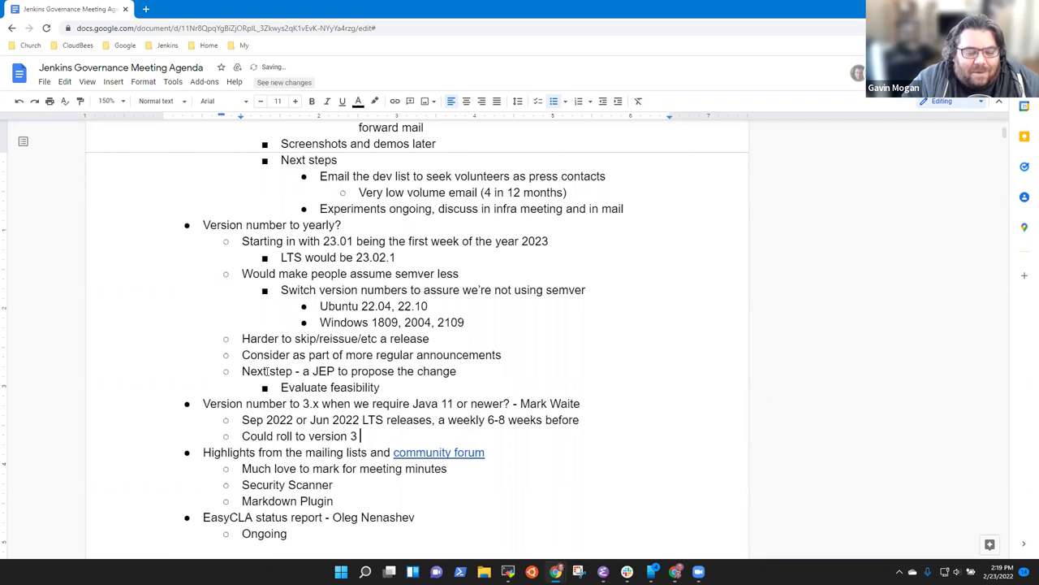
type("and still ")
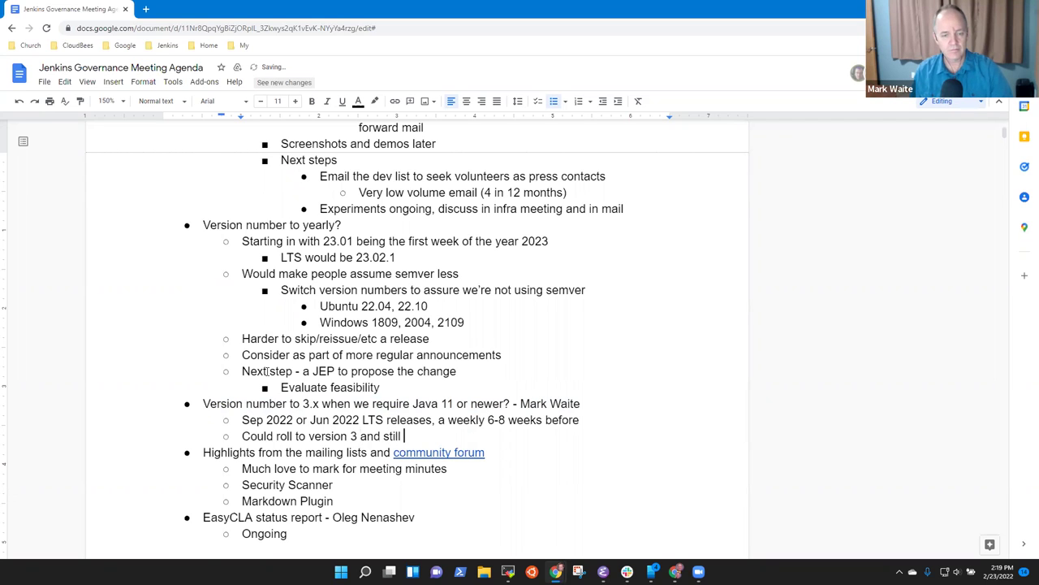
type("do the ")
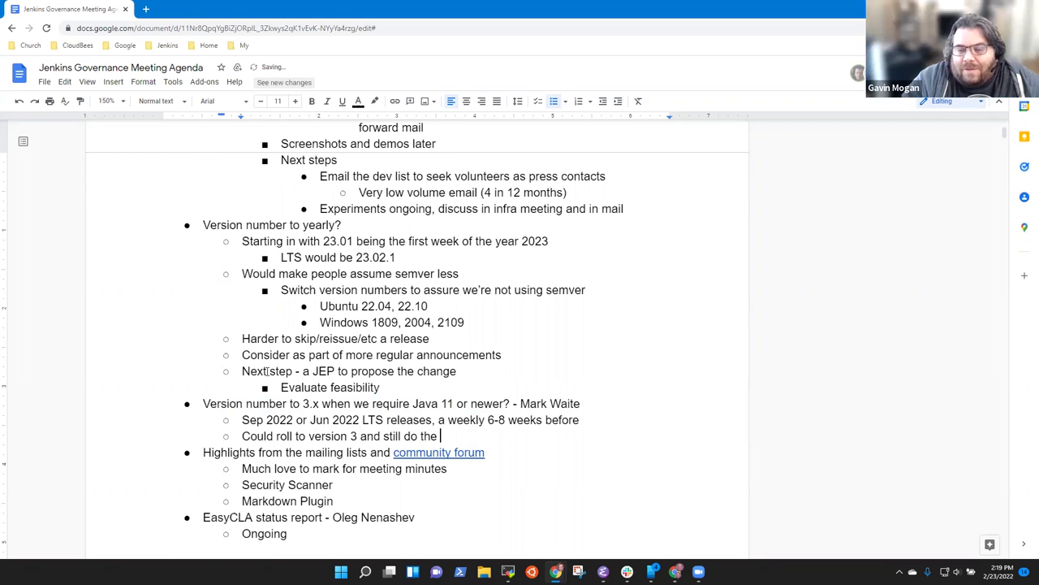
type("yearly version")
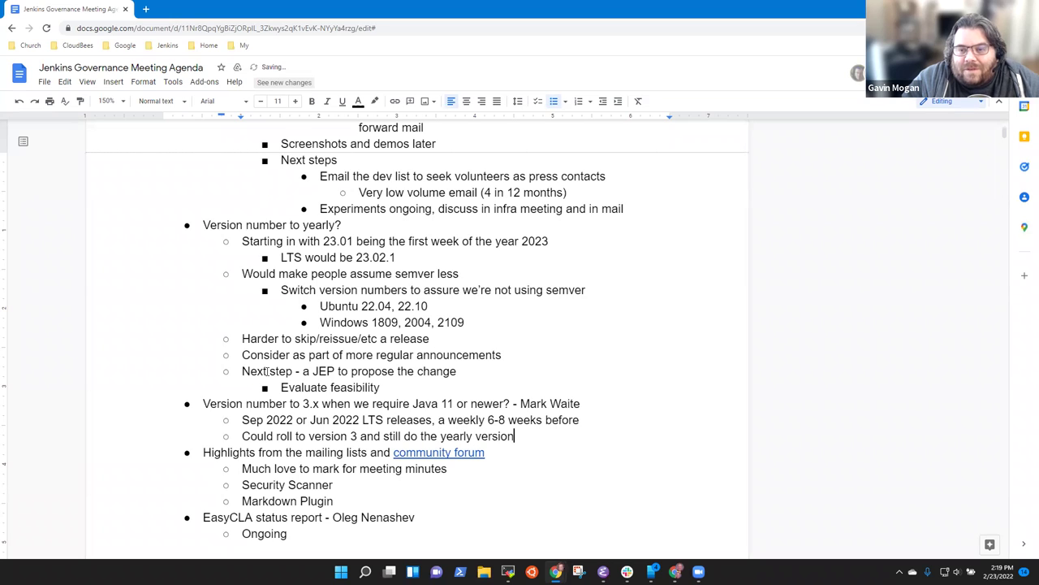
type("umber")
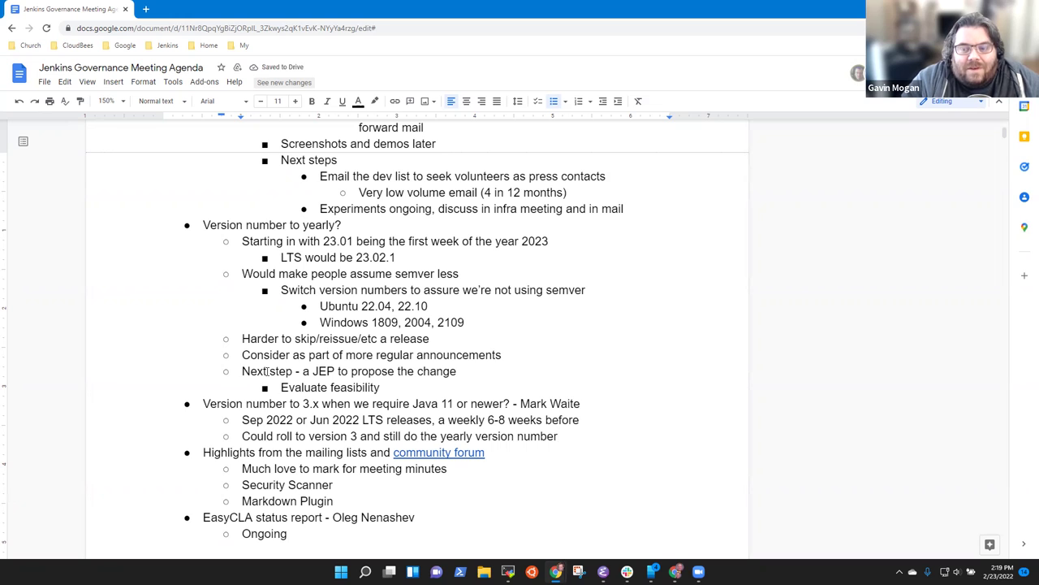
Step: Add a sub-point: a participant agrees that 'Require Java 11 or newer is a major change'
key("Return")
type("Gavin agre")
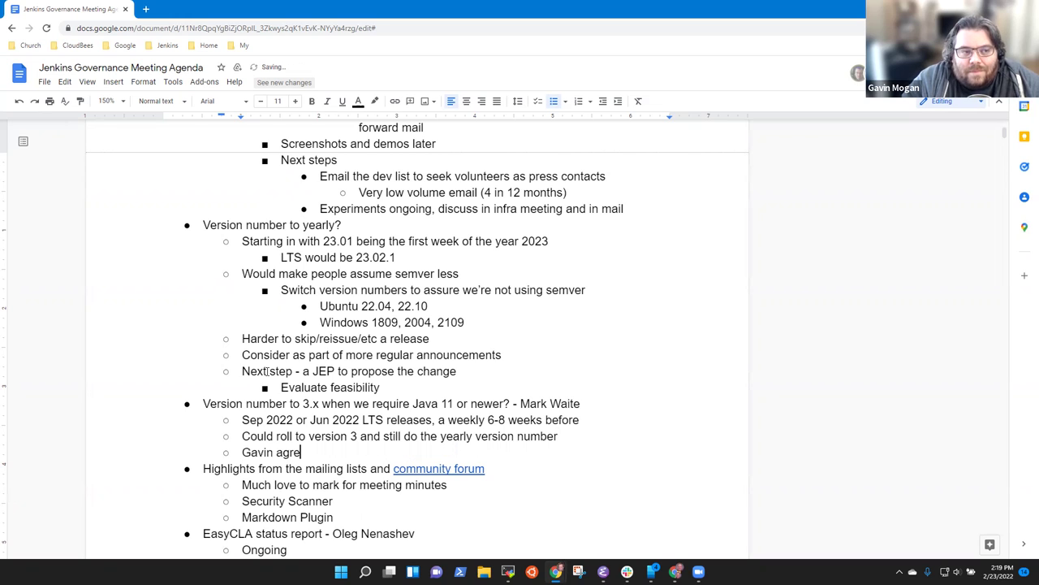
type("es that")
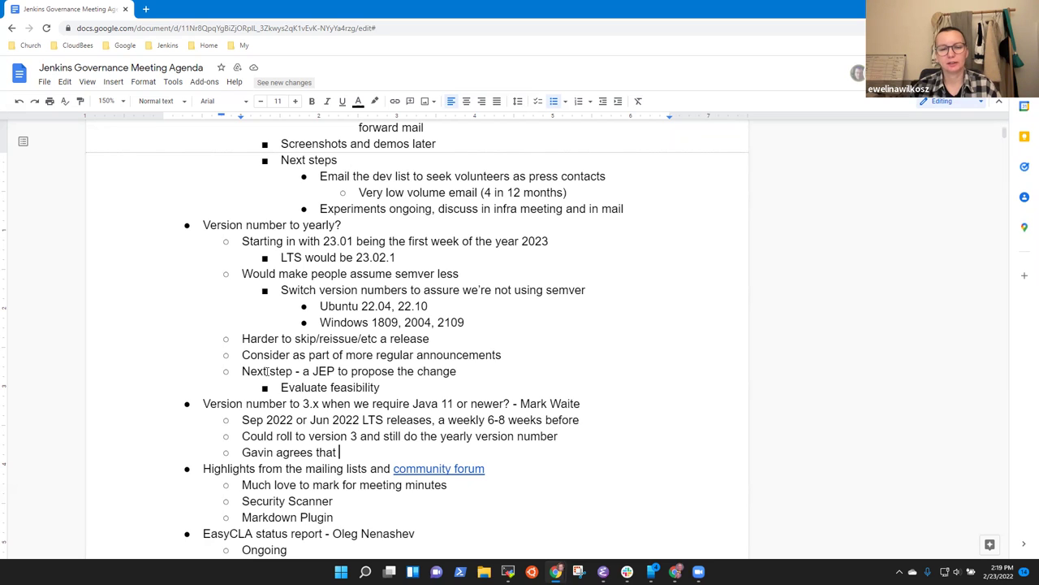
type("Revu")
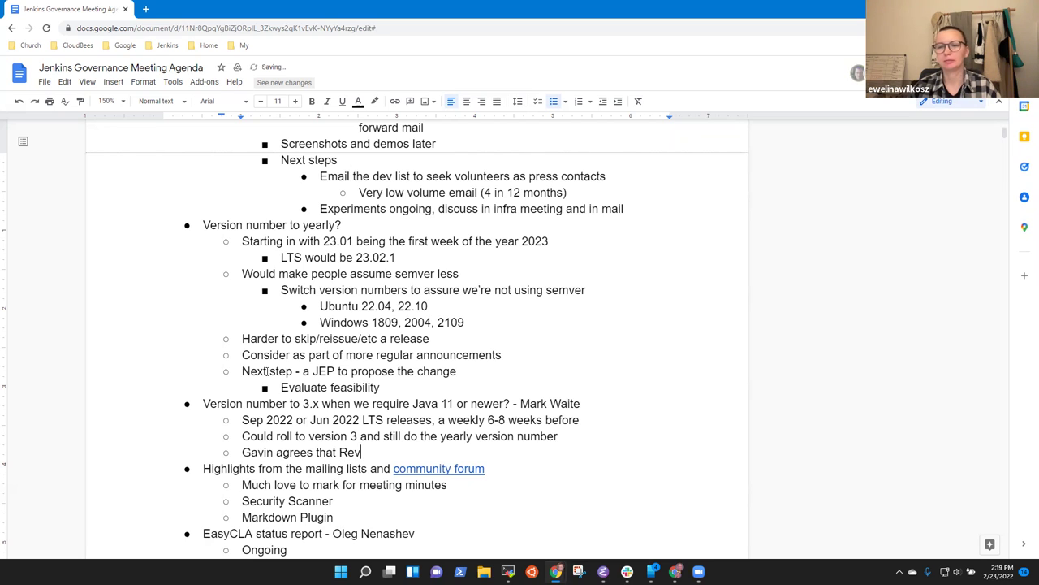
key("BackSpace")
key("BackSpace")
type("quire")
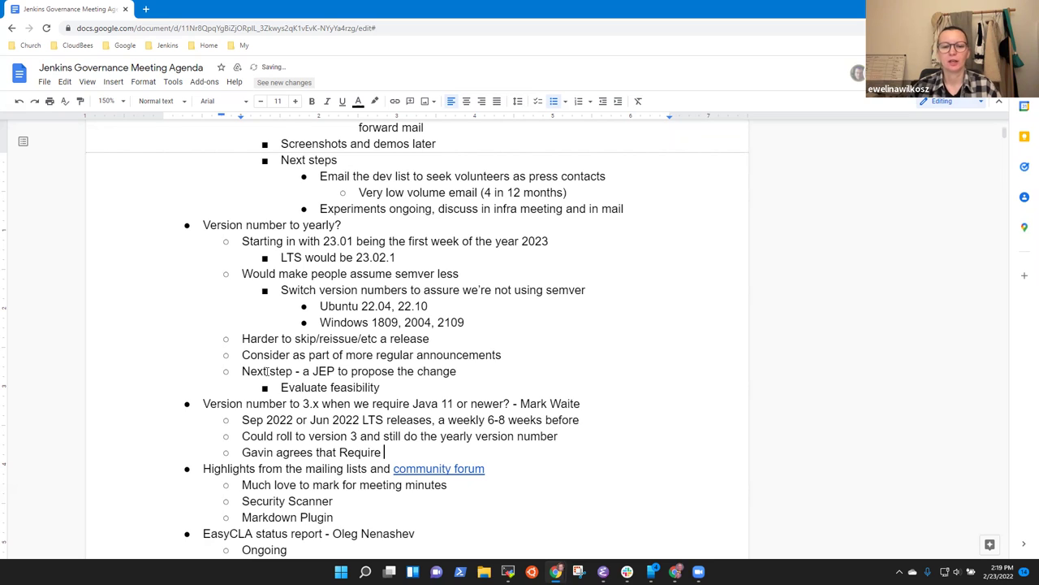
type(" Java 11 ")
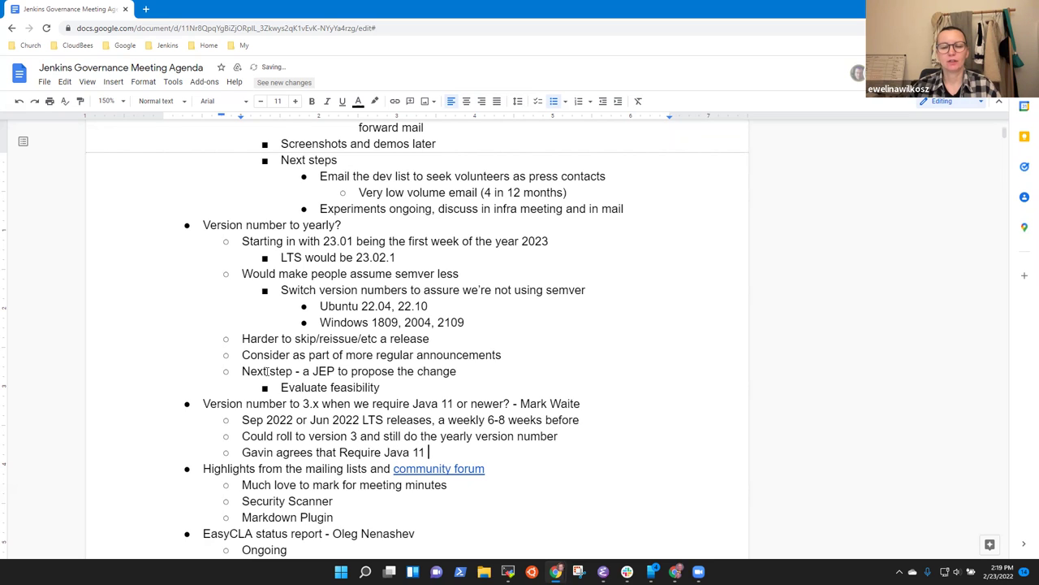
type("or newer is a ")
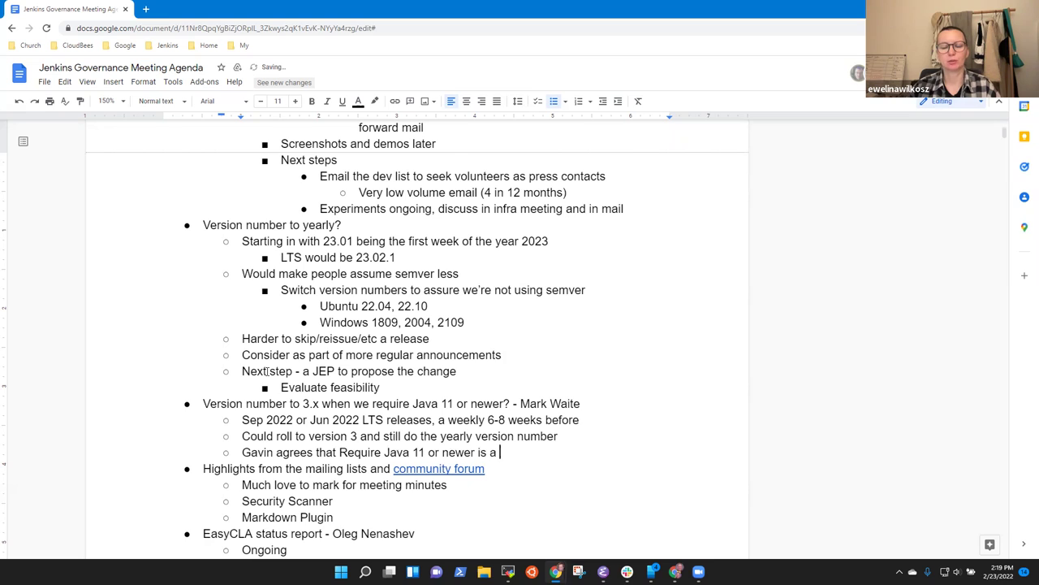
type("major change")
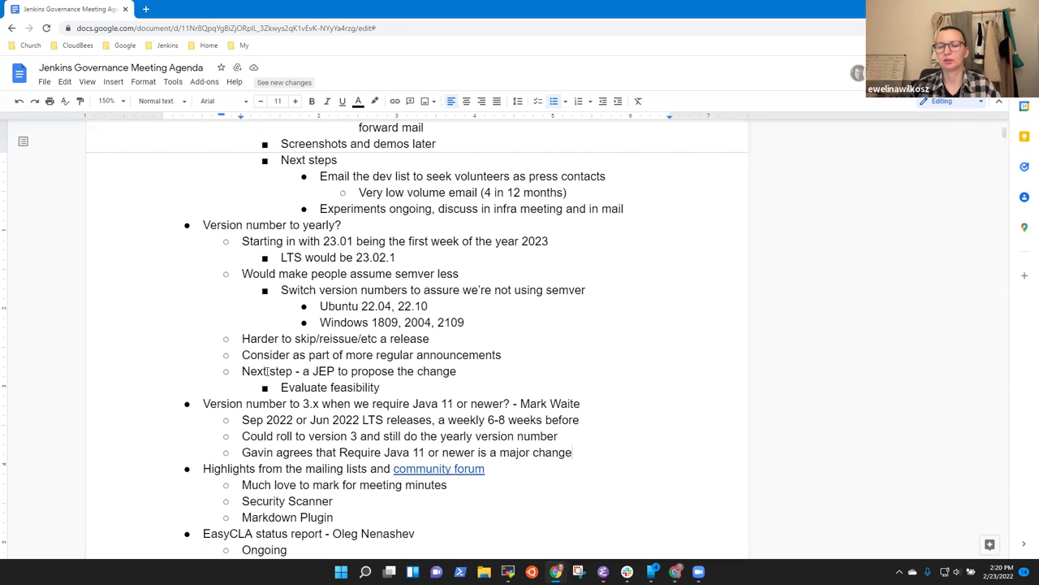
Step: Add a sub-point reading 'If we can retain number.number.number format, not a huge change'
key("Return")
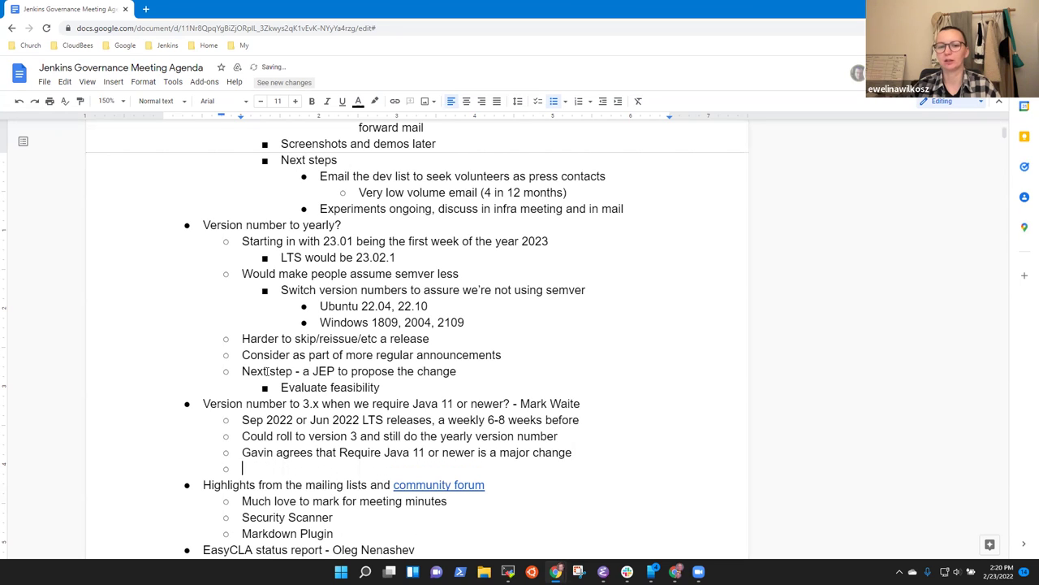
type("Some")
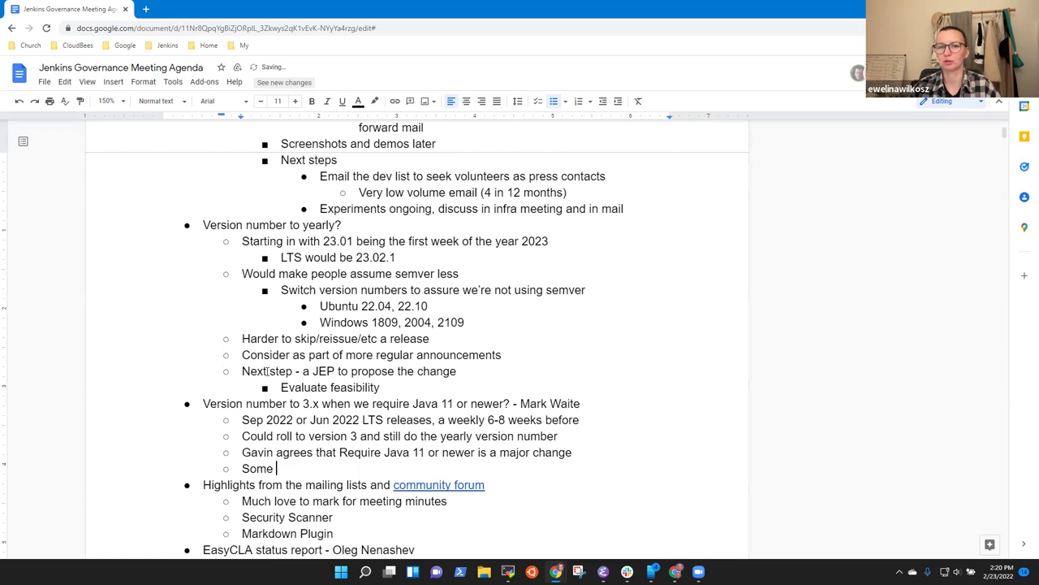
type(" regex")
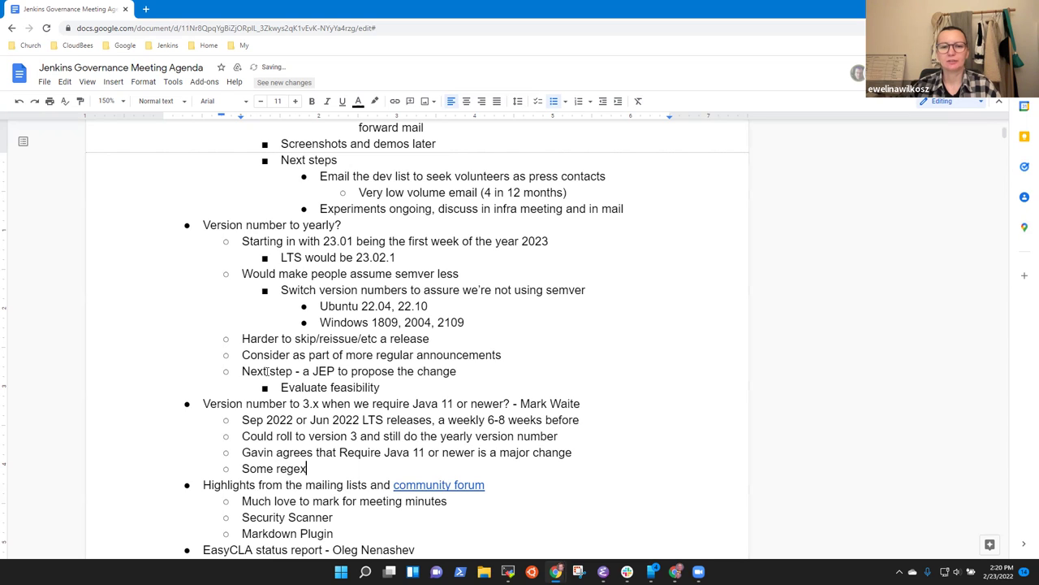
type("es")
key("ctrl+BackSpace")
key("ctrl+BackSpace")
type("If we can ")
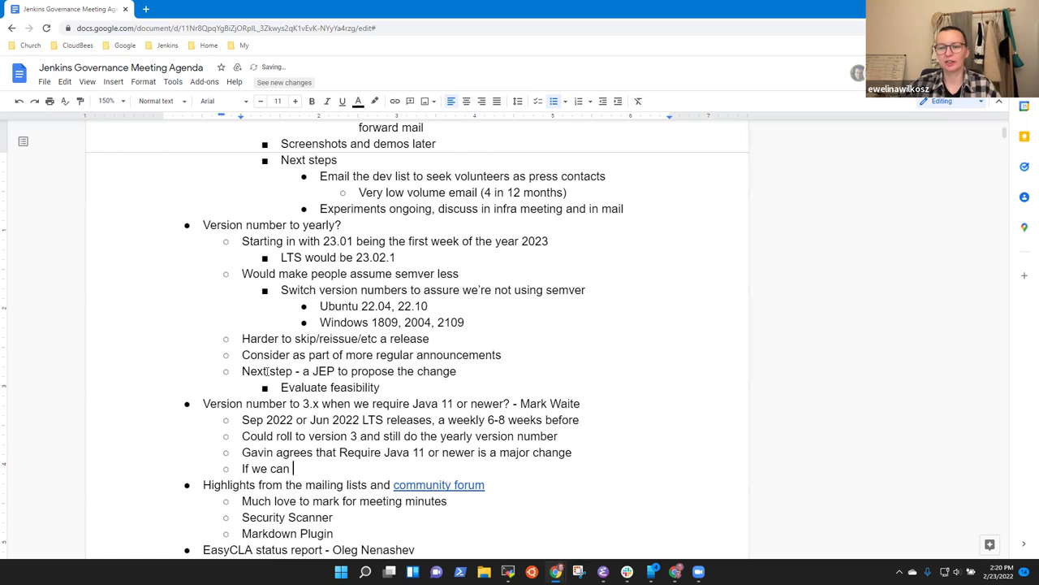
type("retain number")
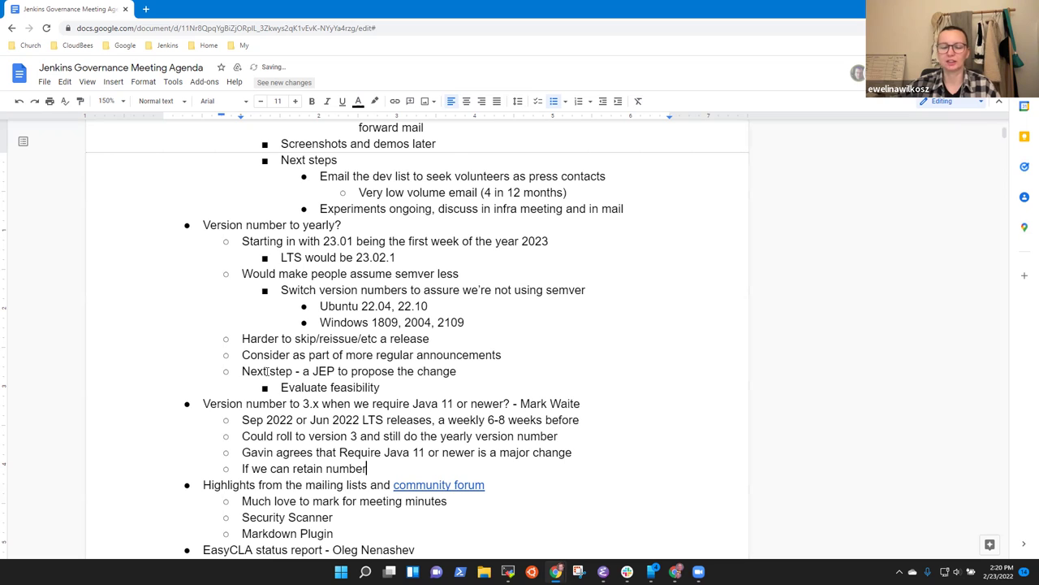
type(".numb")
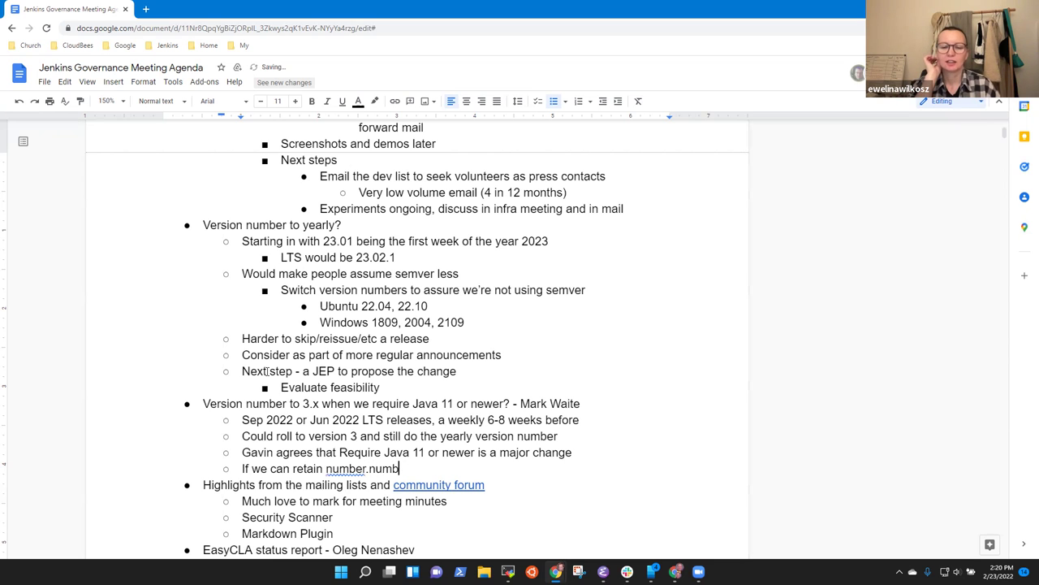
type("er.number.nu")
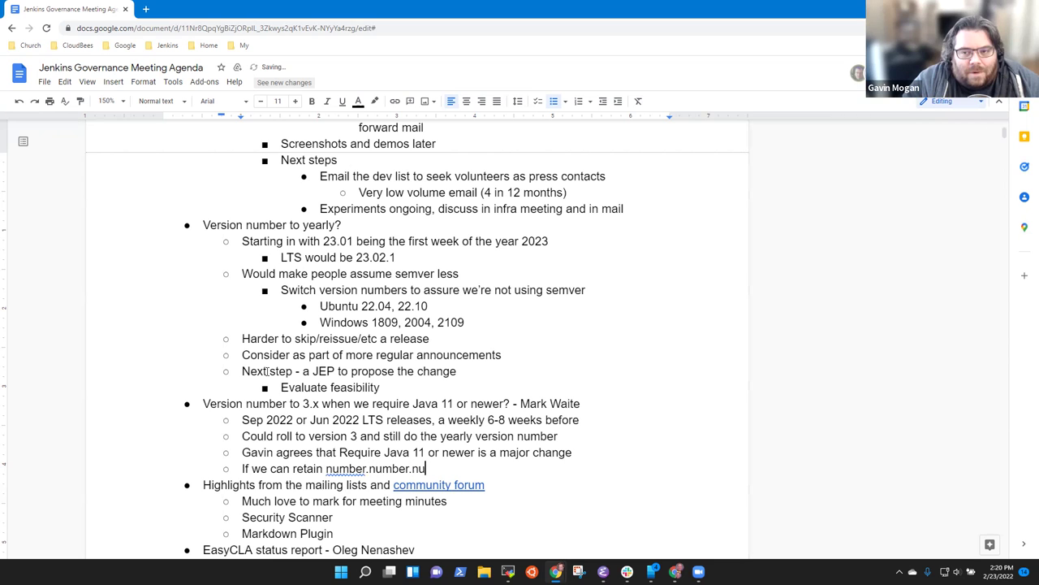
type("mber format,")
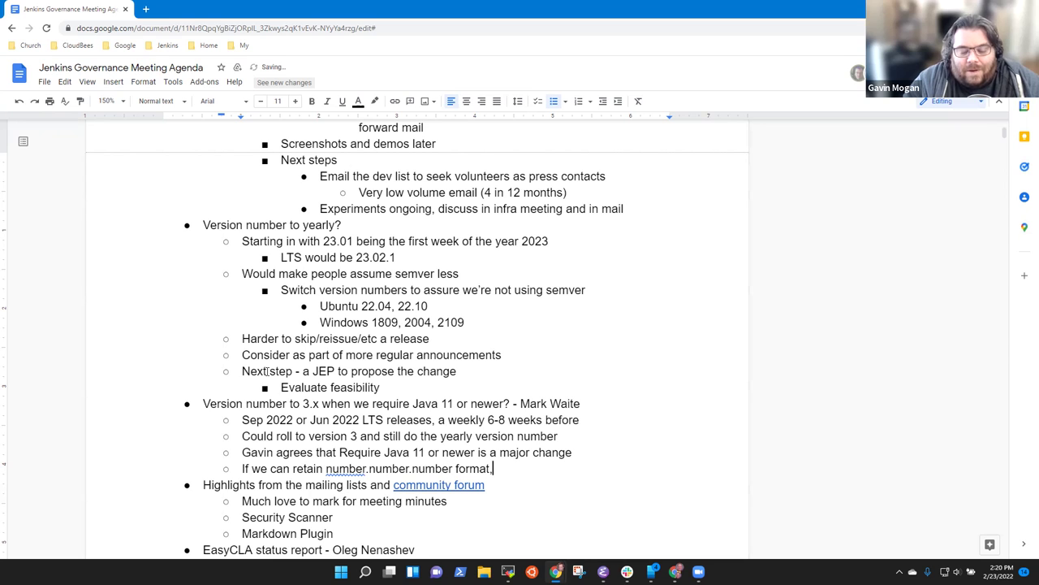
type(" not a hug")
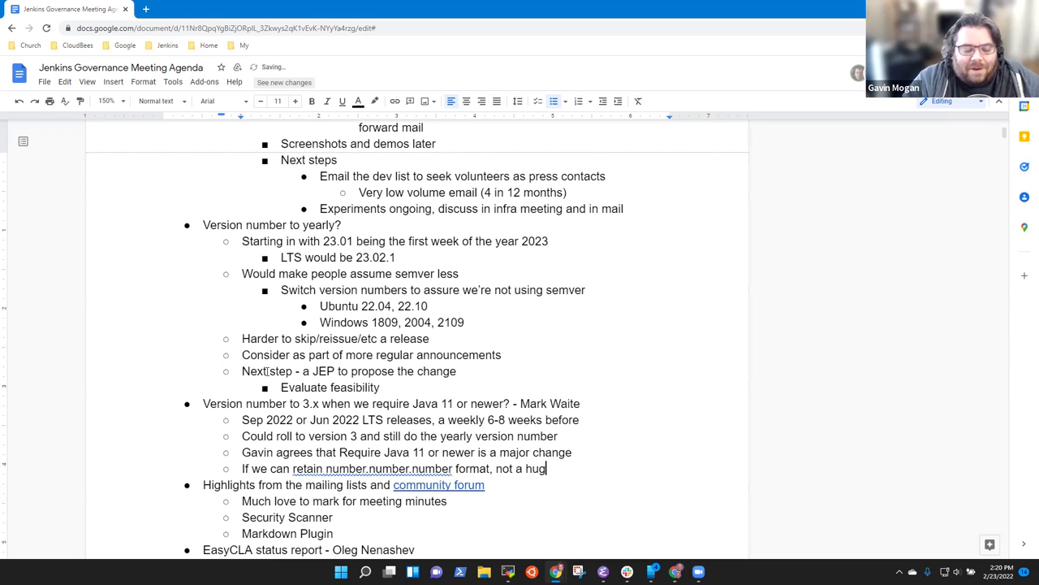
type("e change")
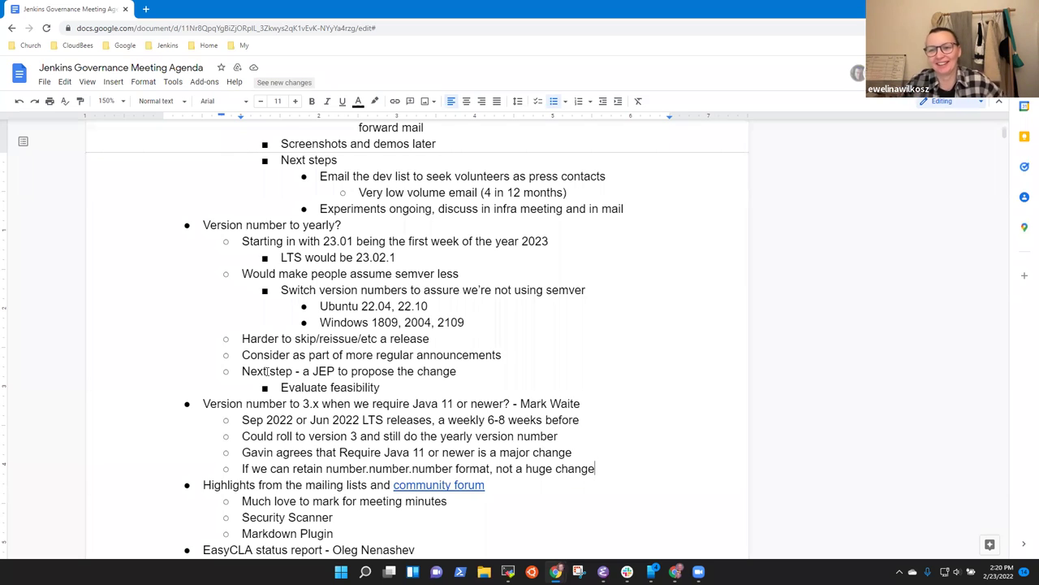
Step: Append 'for users' to the end of the retain-format note
type("for users")
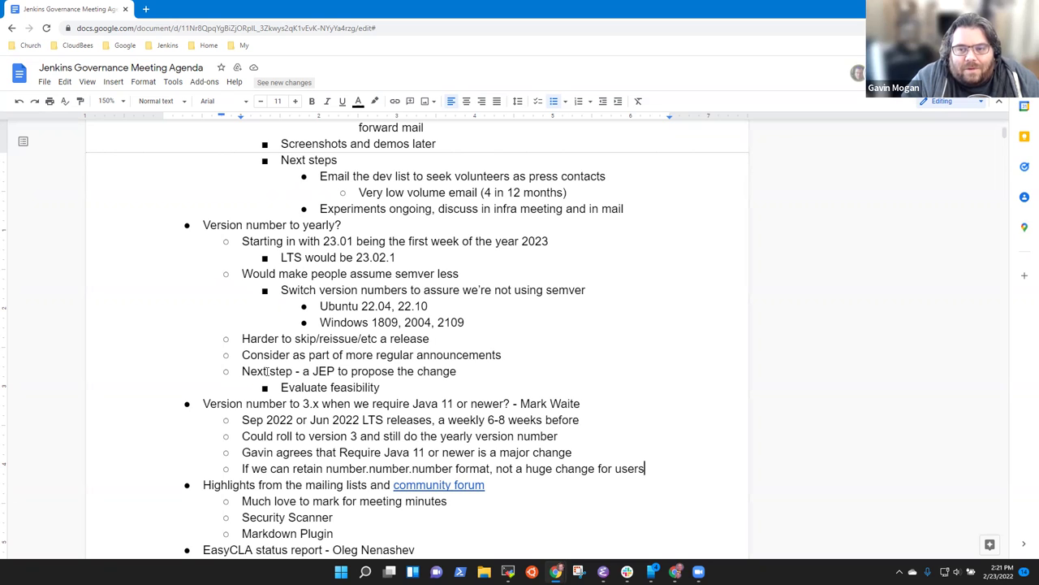
Step: Add the note 'JEP-229 plugin version numbers caused concern'
key("Return")
type("Pl")
key("BackSpace")
key("BackSpace")
type("JEP-229 plugin version numbers caused")
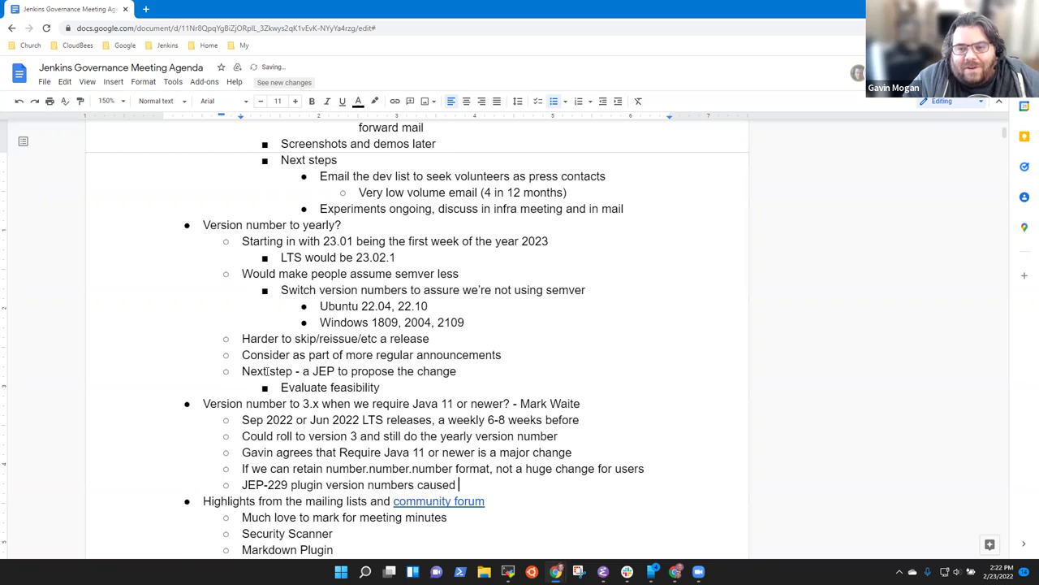
type(" concern")
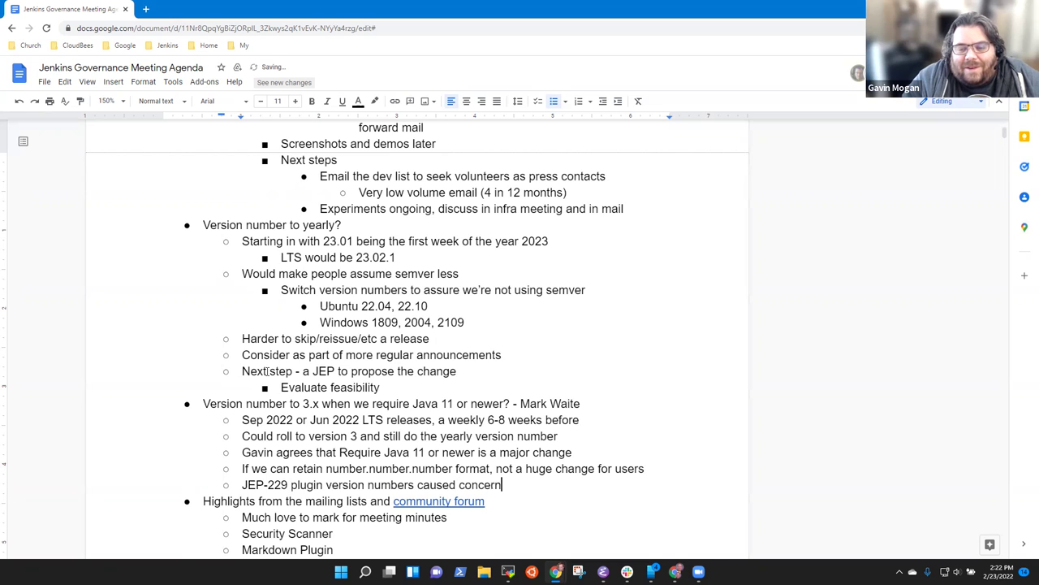
Step: Nest 'Need to assure we communicate the version number change' beneath it
key("Return")
key("Tab")
type("Needs")
key("BackSpace")
key("BackSpace")
type("to assure we ")
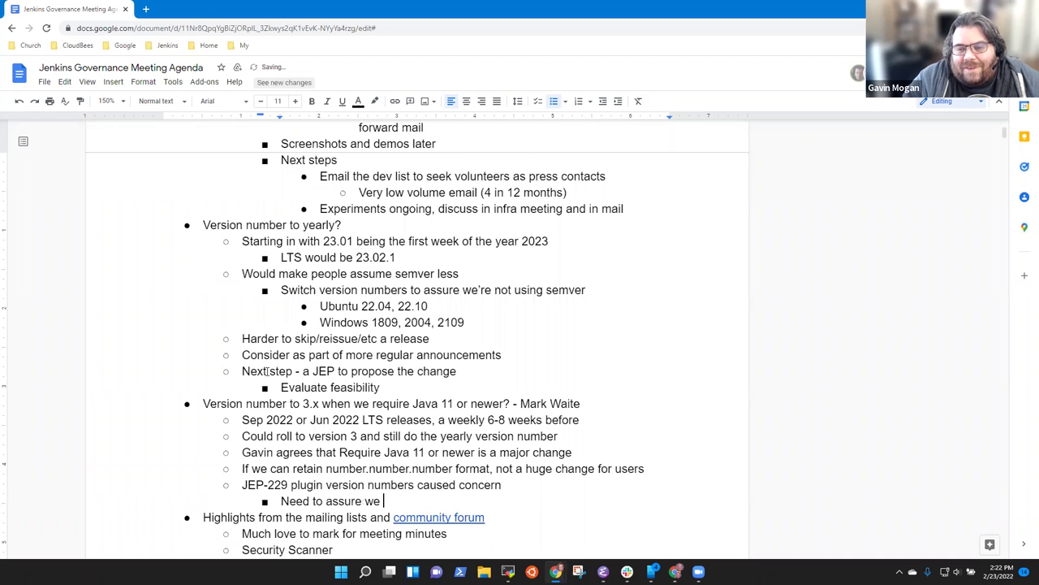
type("communicate")
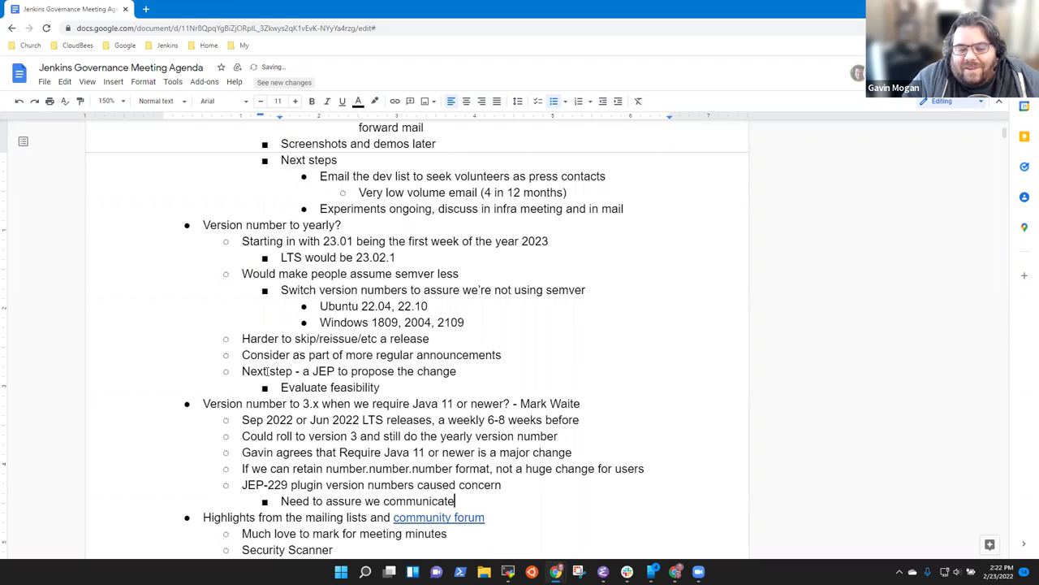
type(" the version u")
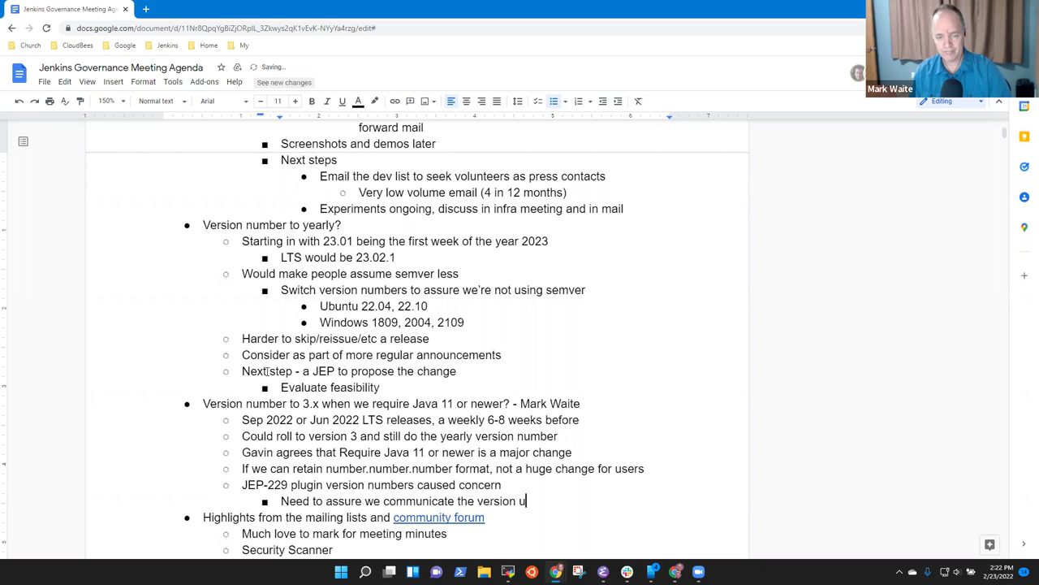
type("n")
key("BackSpace")
key("BackSpace")
type("nu")
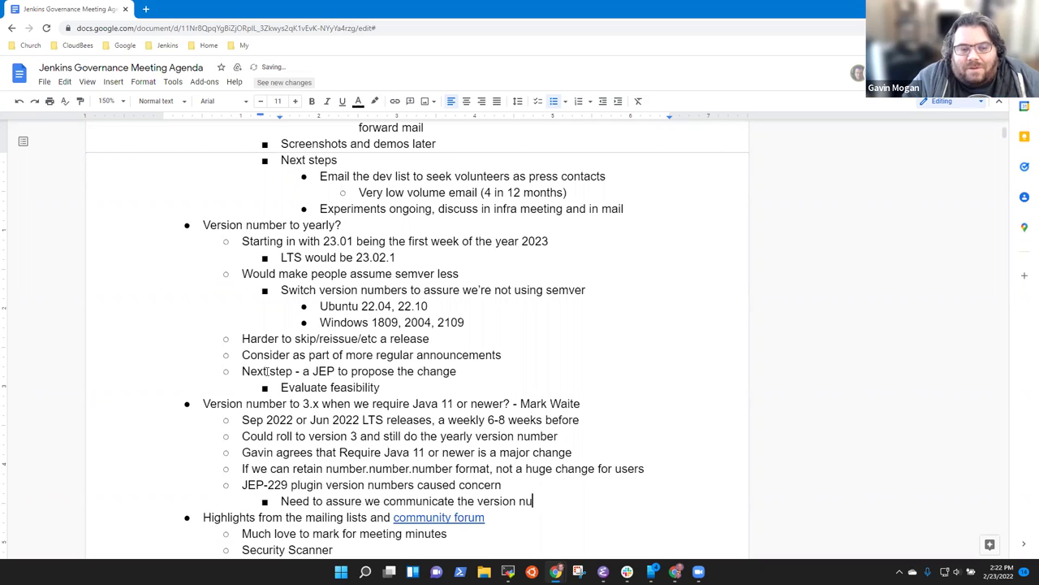
type("mber change")
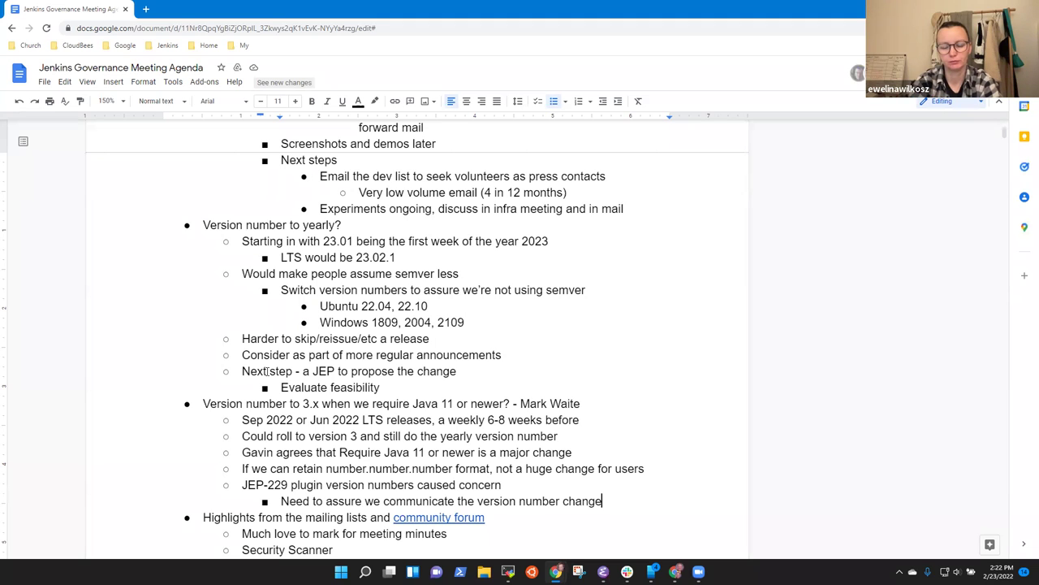
Step: Add an outdented sub-point under the Java 11 item beginning with 'JEP-236'
key("Return")
key("shift+Tab")
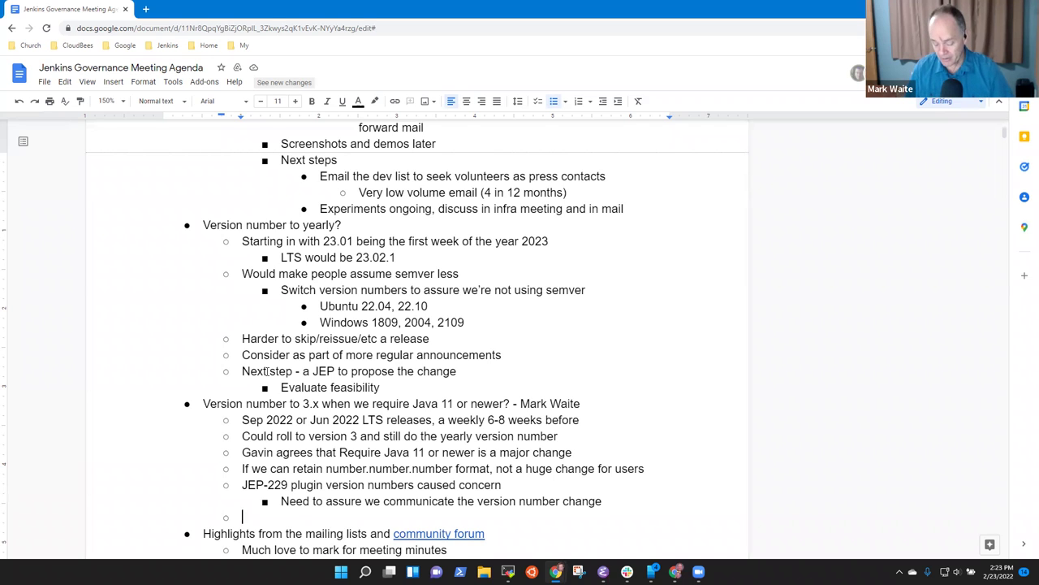
type("JEP-23")
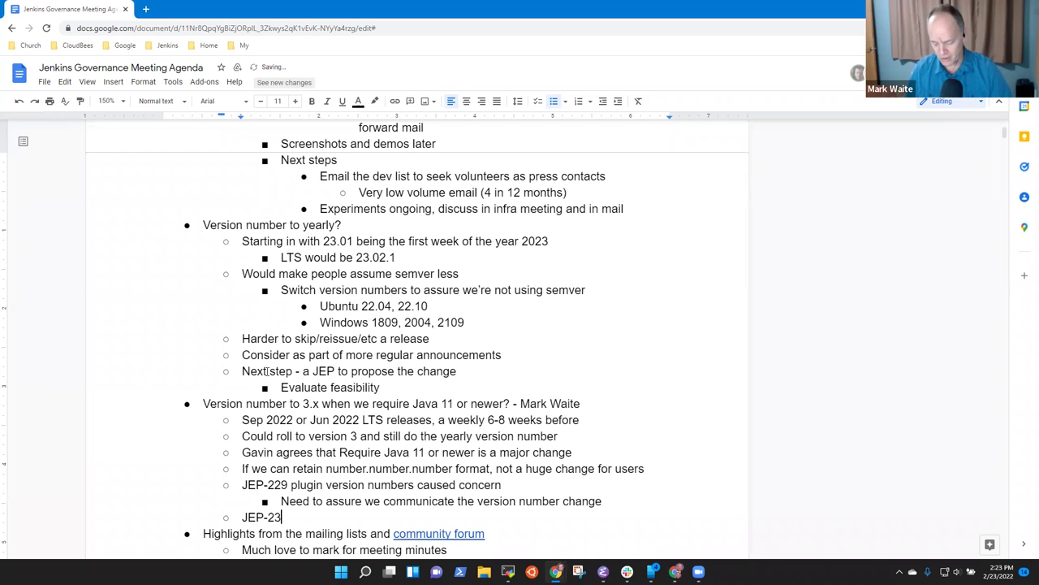
type("6 ghea")
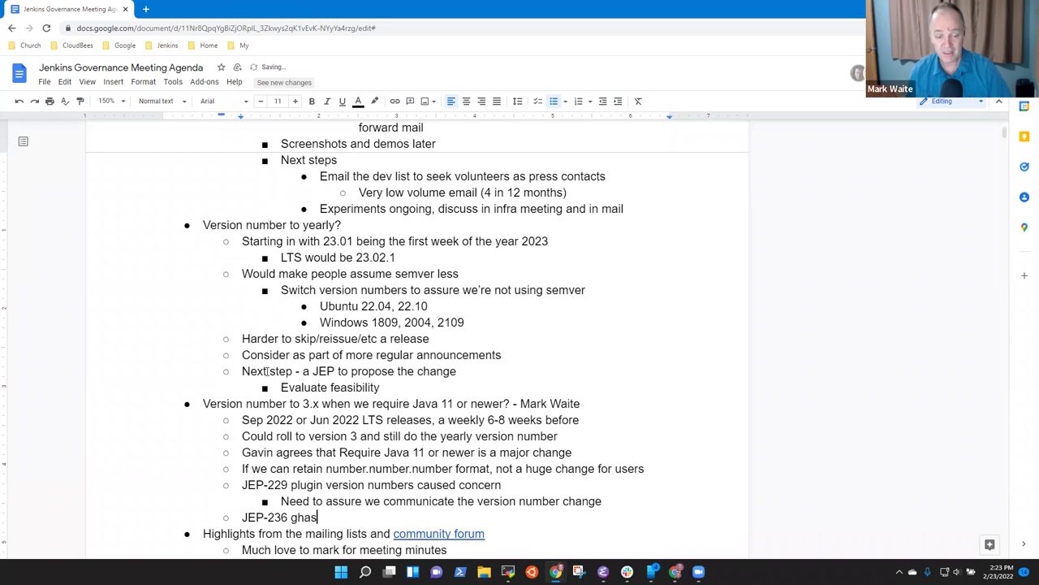
Step: Fix the stray letters so the note reads 'JEP-236 has been merged'
key("BackSpace")
key("BackSpace")
key("BackSpace")
key("BackSpace")
type("has been ")
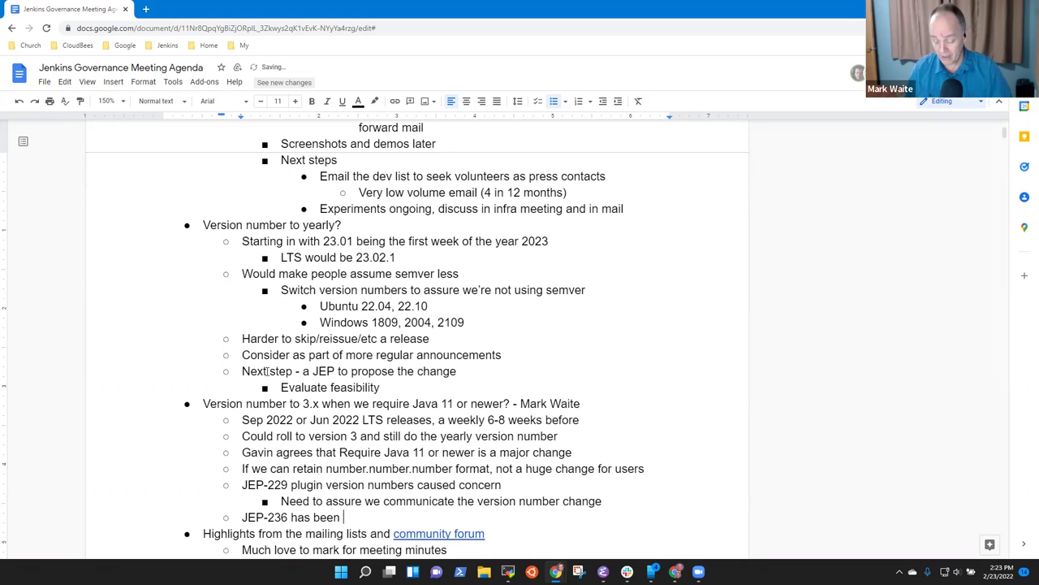
type("merged")
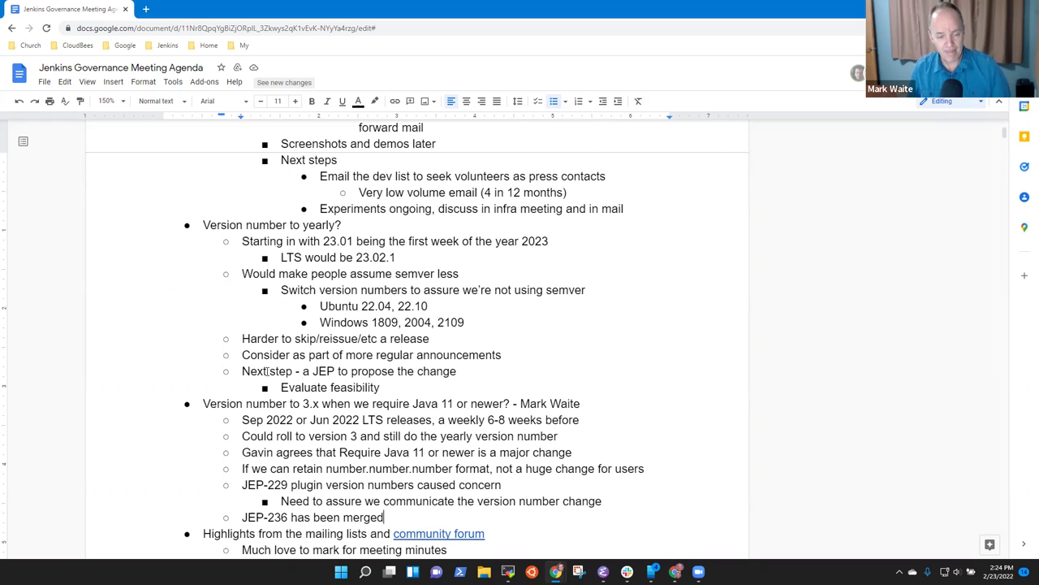
Step: Extend the JEP-236 note with ', Require Java 11 or newer' and capitalize 'Mark' in the thanks note
scroll(266, 371, "down", 3)
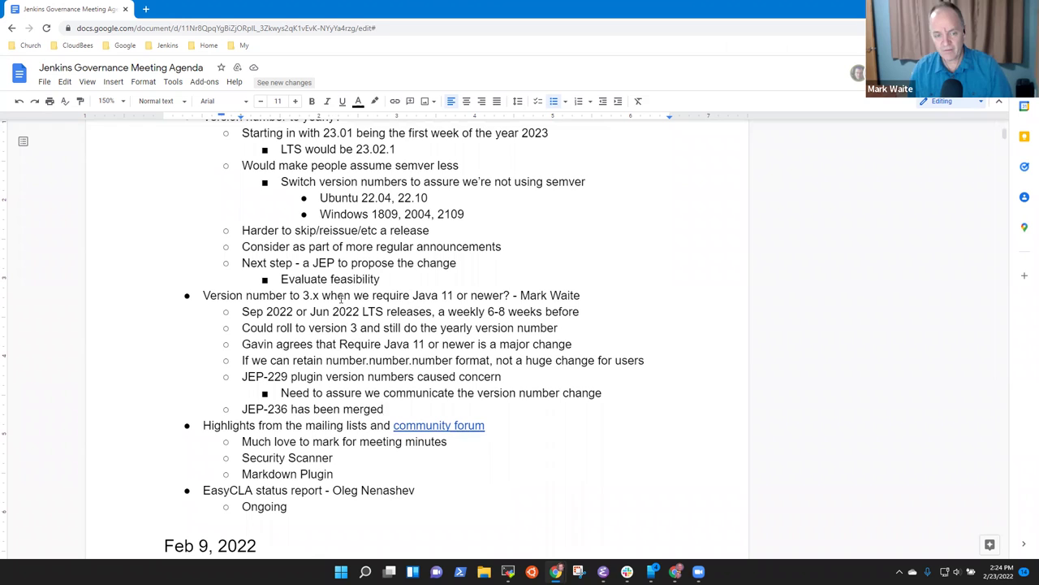
triple_click(342, 296)
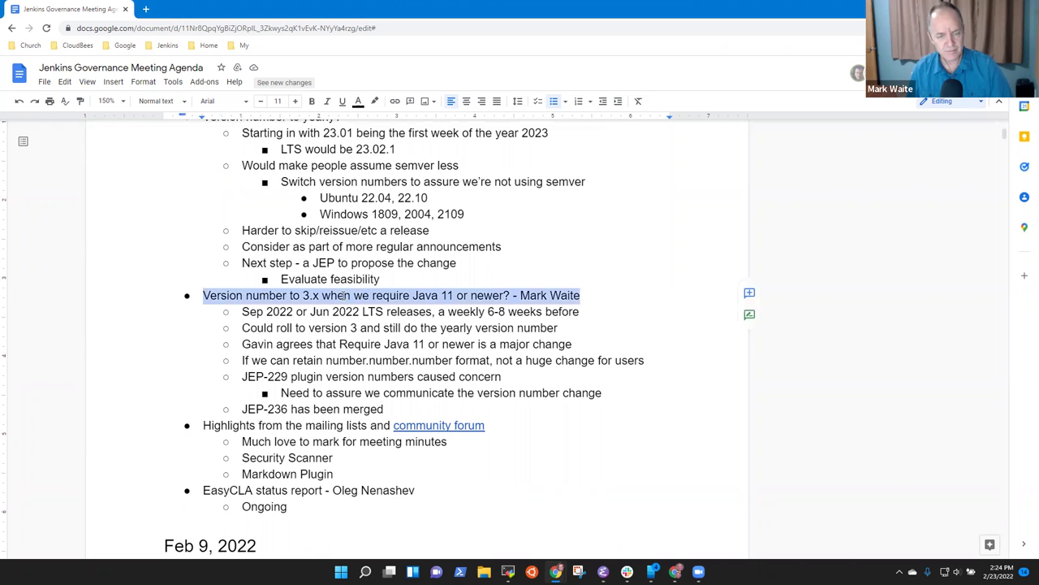
key("Down")
key("Down")
key("Down")
key("Down")
key("Down")
key("Down")
key("Down")
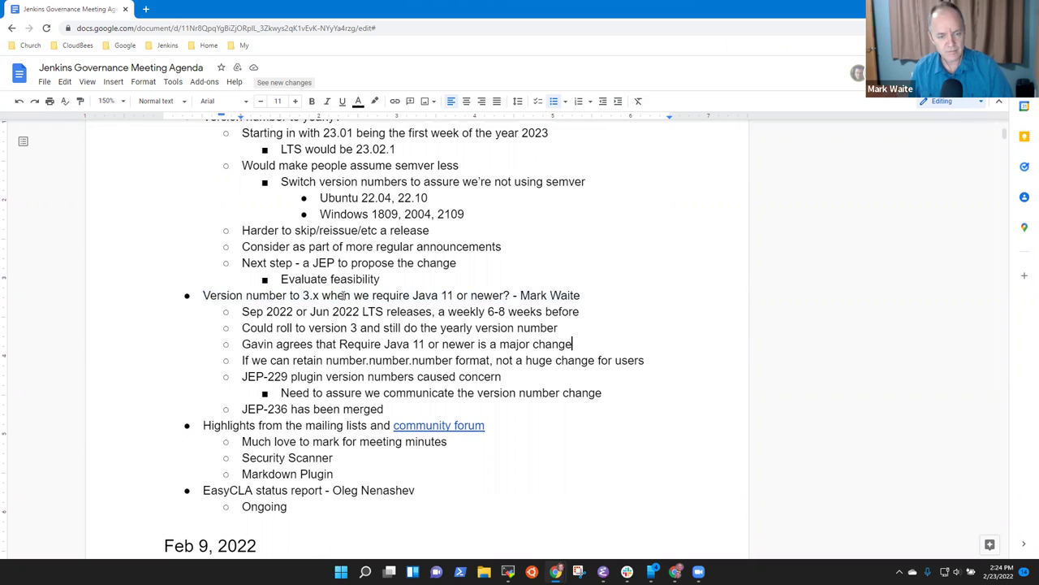
type(",")
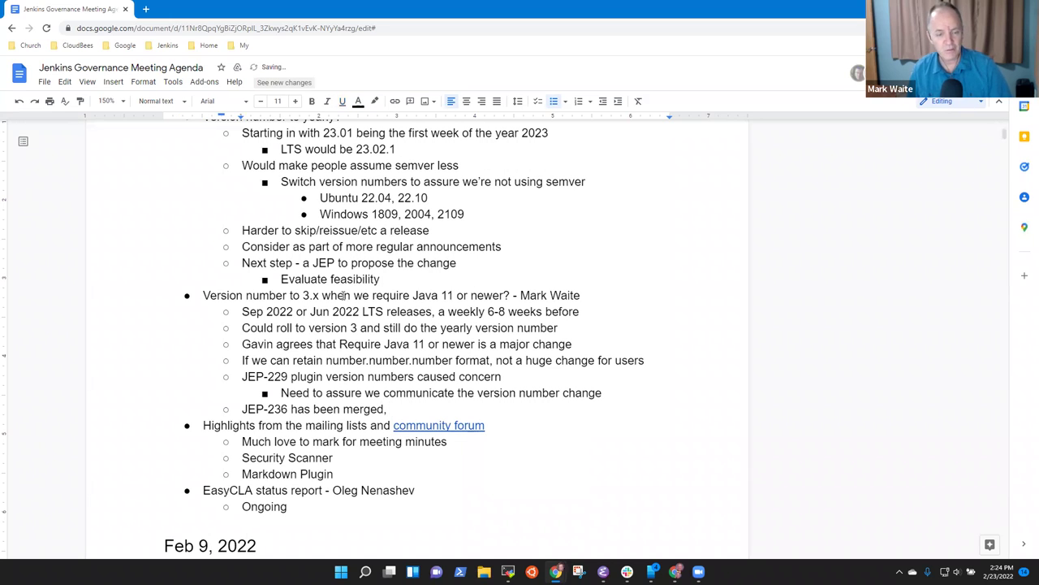
key("Down")
key("Down")
key("ctrl+Left")
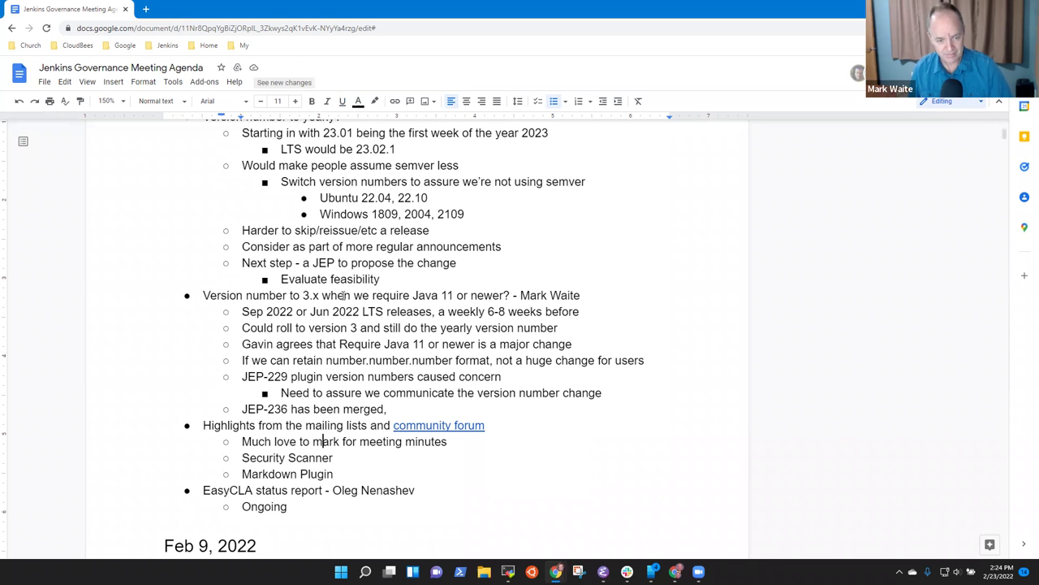
key("shift+Right")
type("M")
key("End")
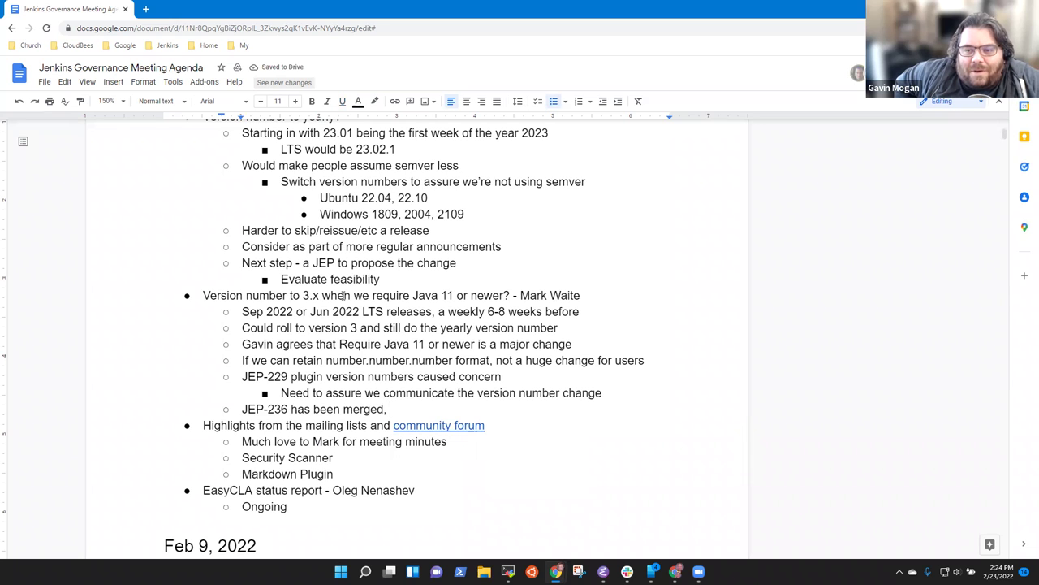
type("Require Ja")
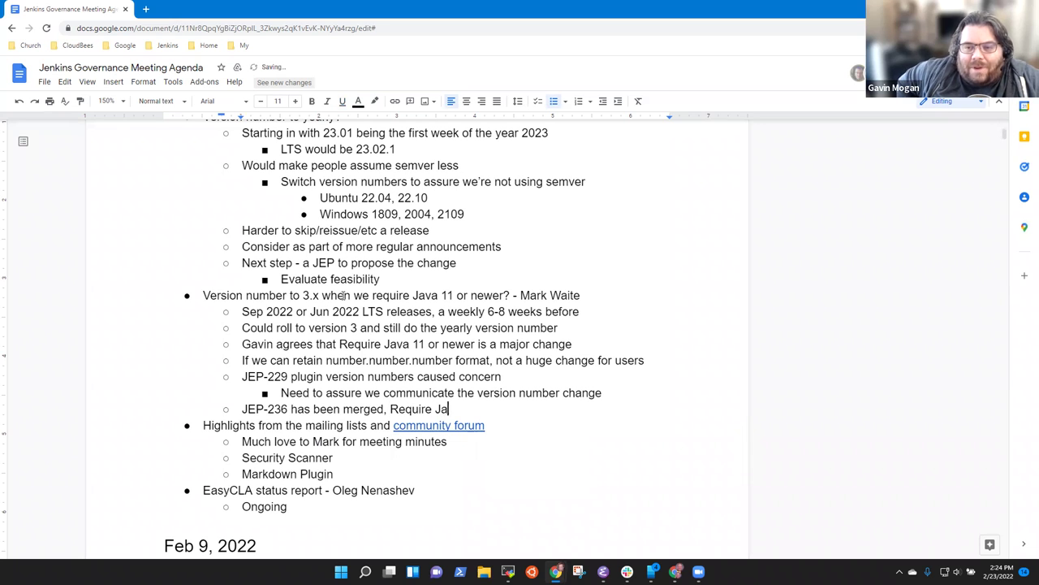
type("va 11 or new")
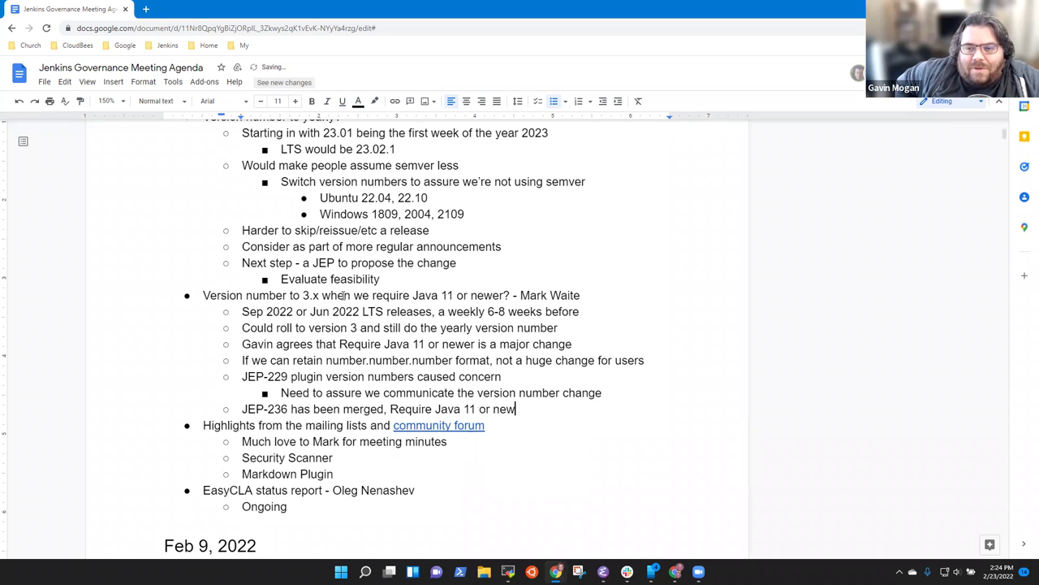
type("er")
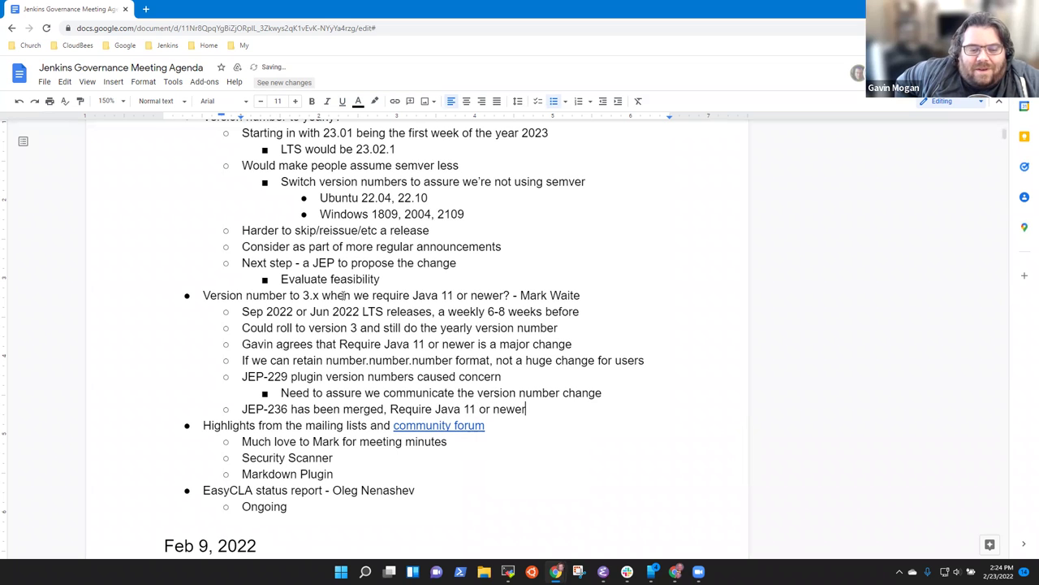
Step: Append '(UX SIG)' to the meeting-minutes thanks note and add sub-note 'Love the results on navigation'
scroll(343, 295, "down", 3)
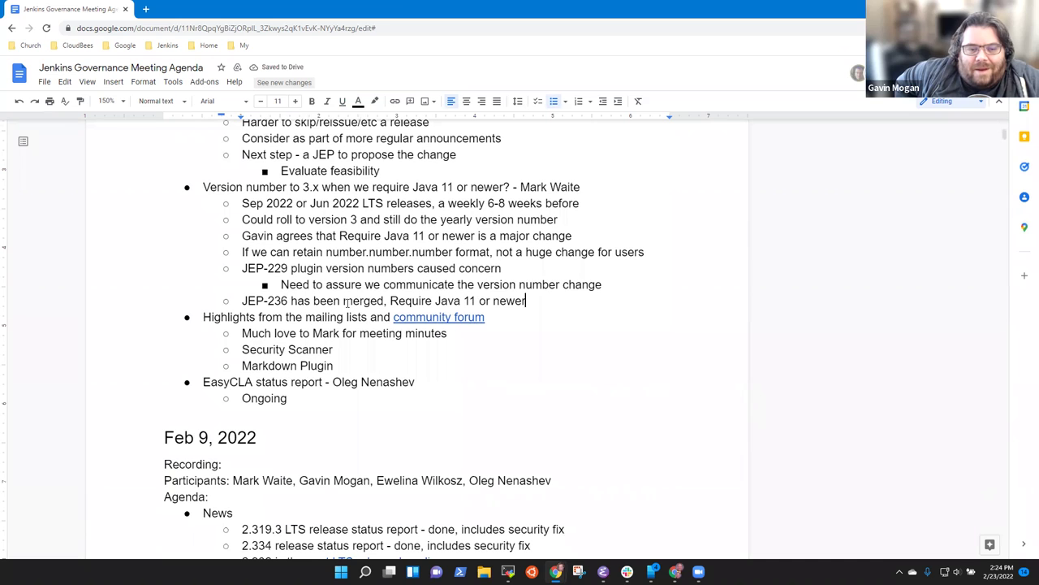
key("Down")
key("Down")
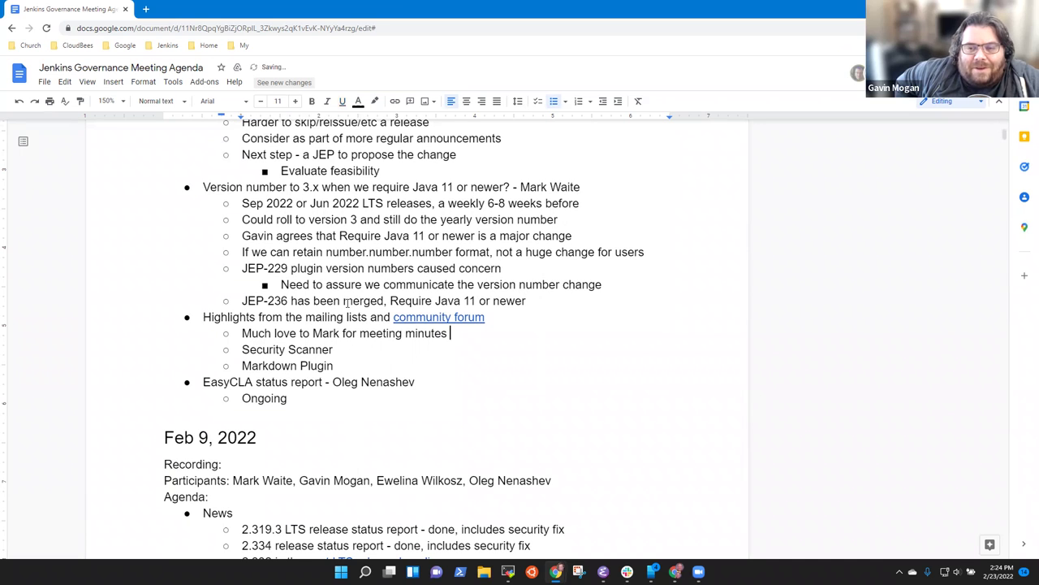
type("(UX SIG")
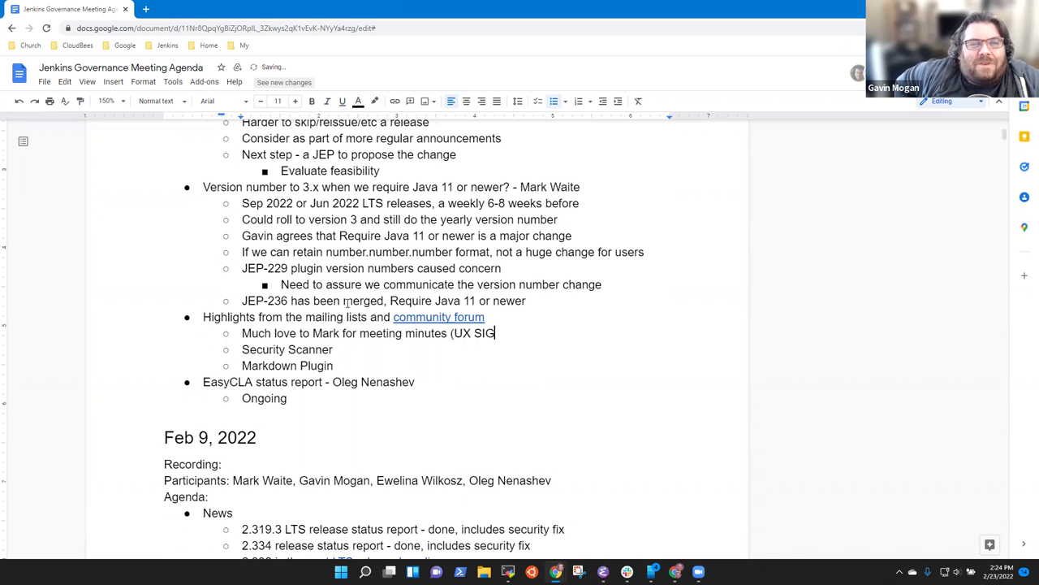
type(")")
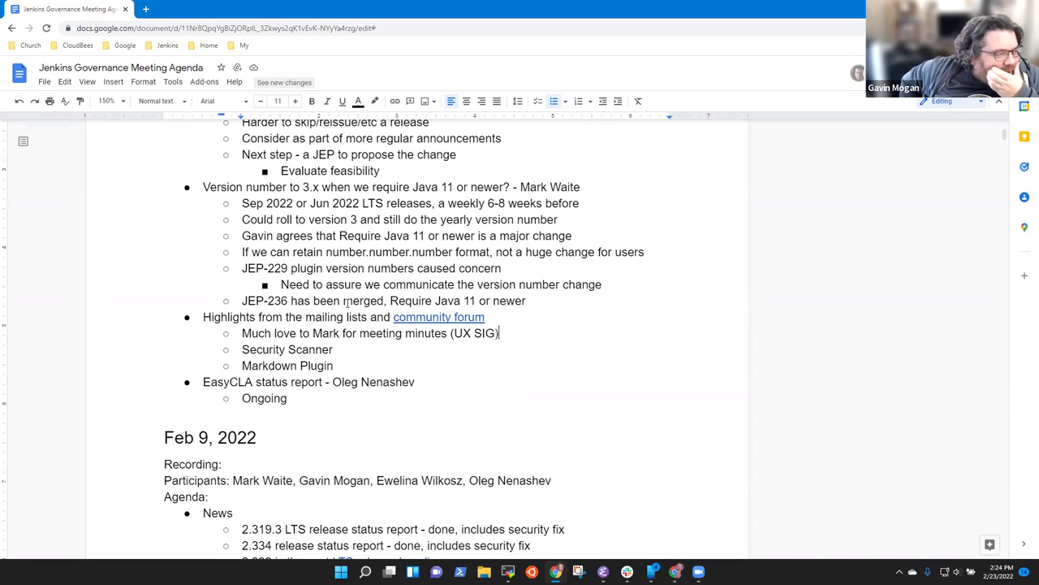
key("Return")
key("Tab")
type("Love ")
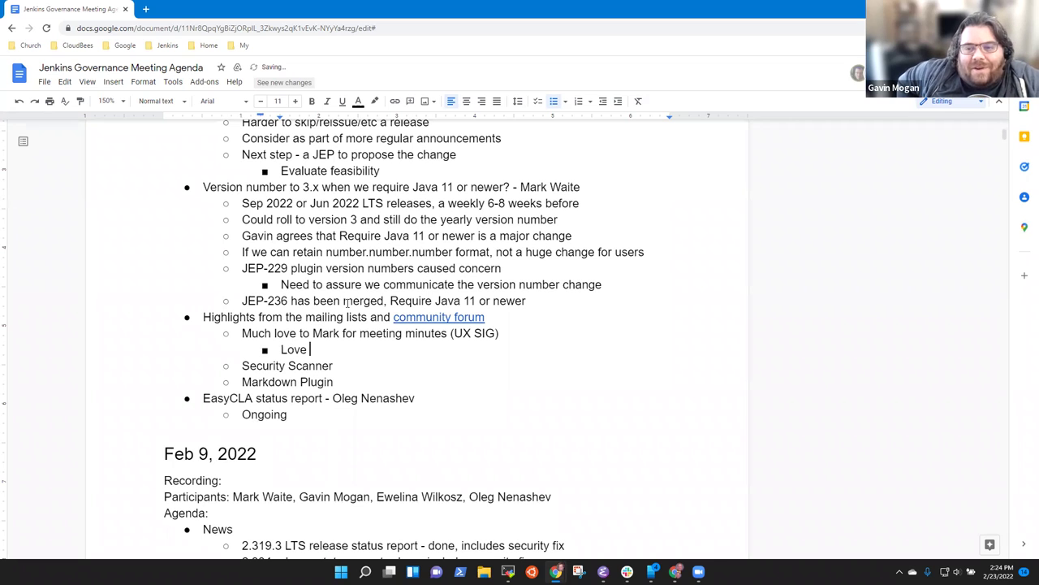
type("the results on")
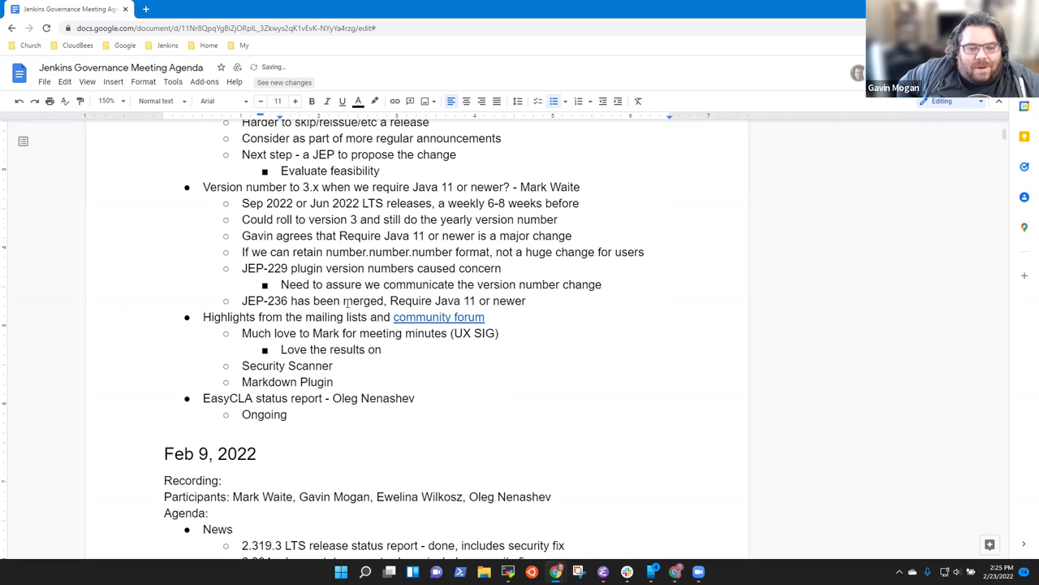
type("navigation")
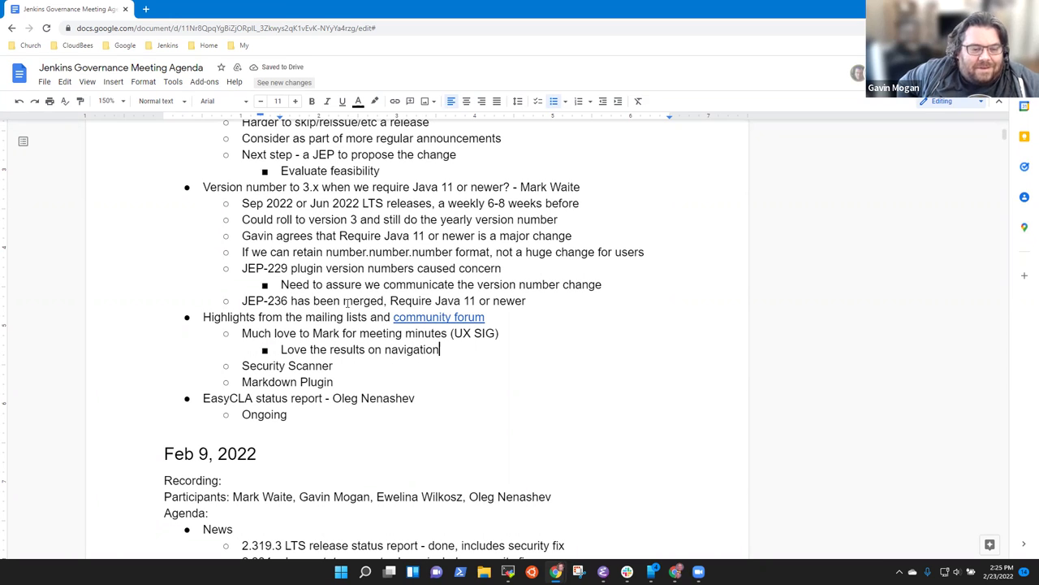
Step: Append to the Security Scanner line a note naming who provides CodeQL scanning of plugins
key("Down")
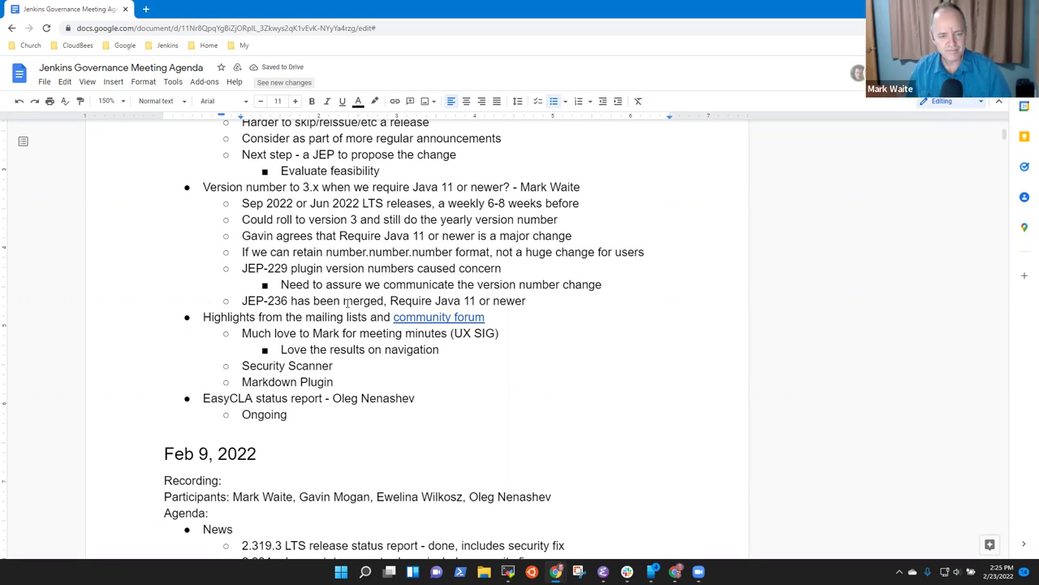
key("shift+Home")
key("End")
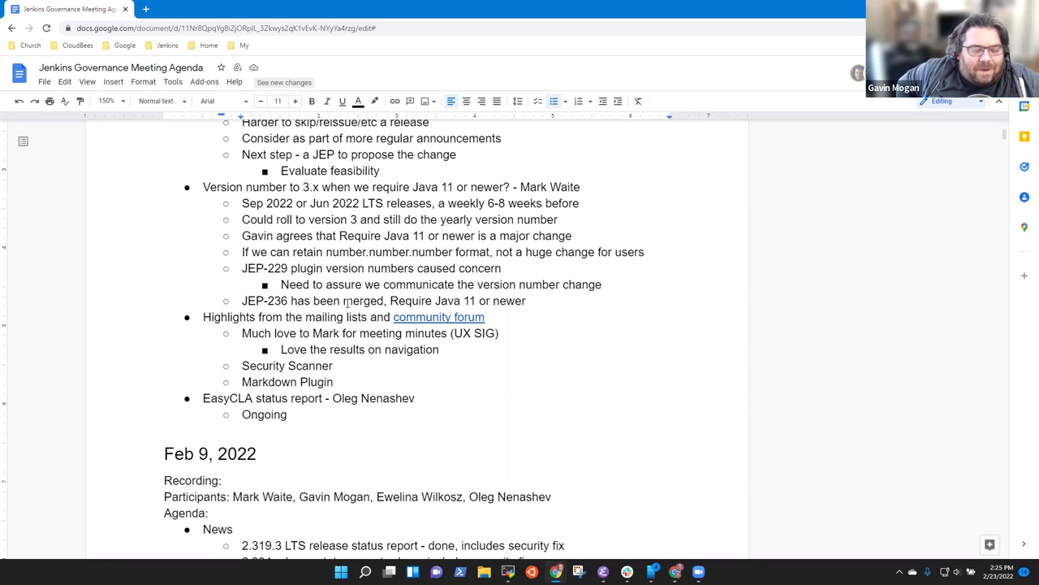
type("- Daniel Beck")
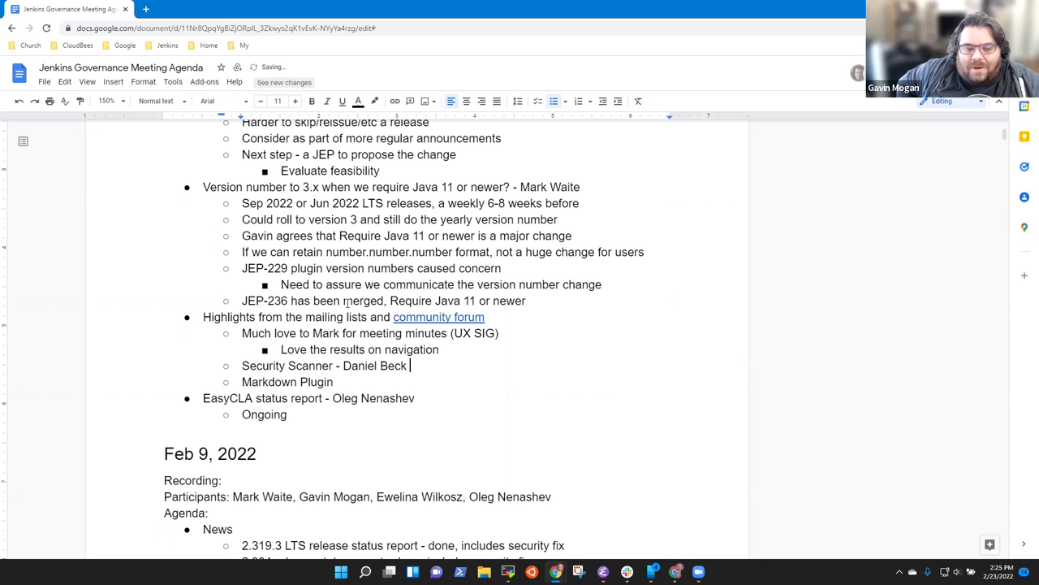
type(" provides Code")
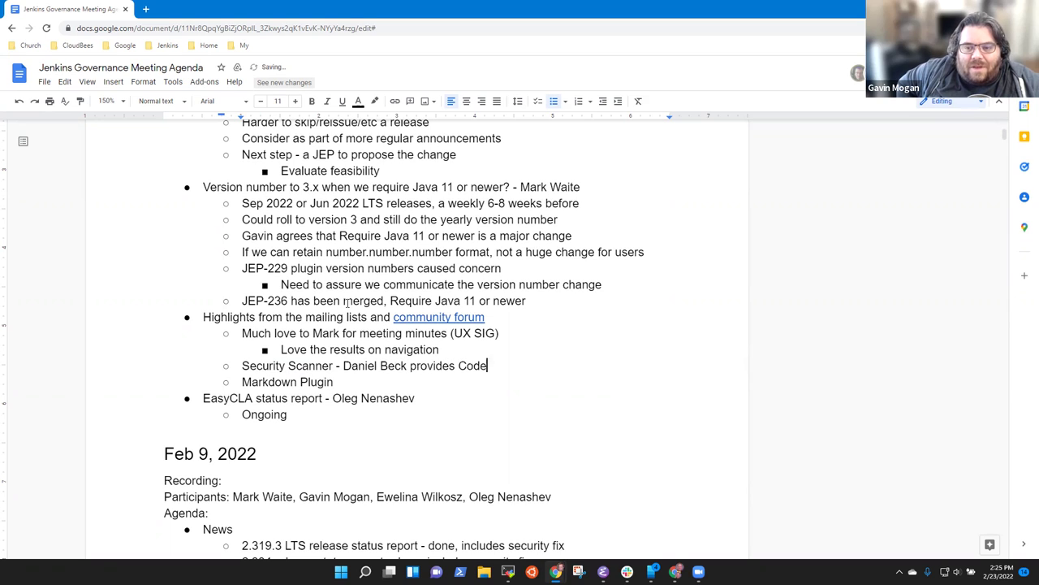
type("QL scanning of plugins")
Step: Add the sub-note 'Plugin authors opt-in and get reports on their primary branch and pull requests'
key("Return")
key("Tab")
type("Plugin authors o")
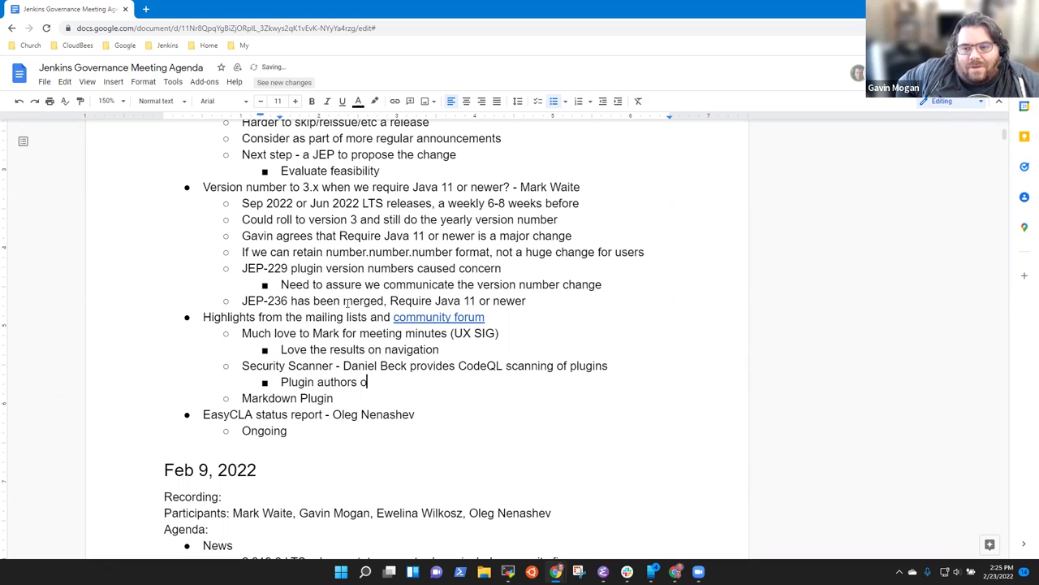
type("pt-in and ")
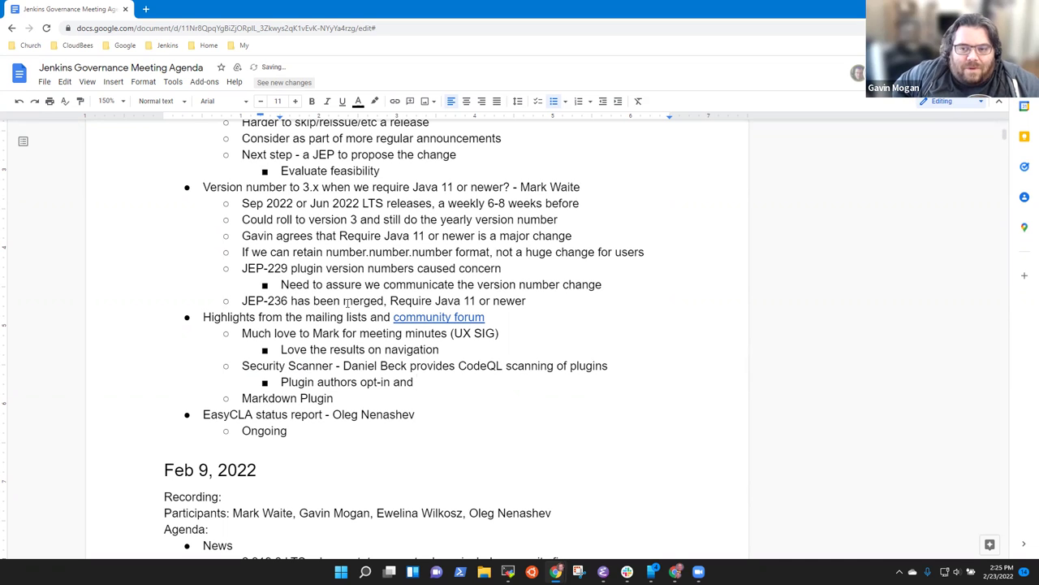
type("get reports")
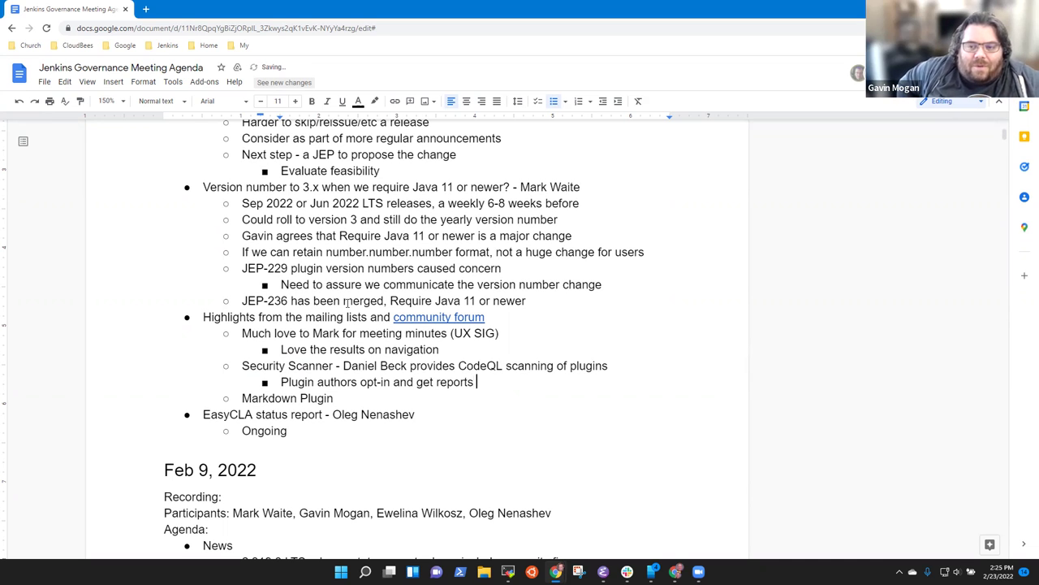
type(" on ")
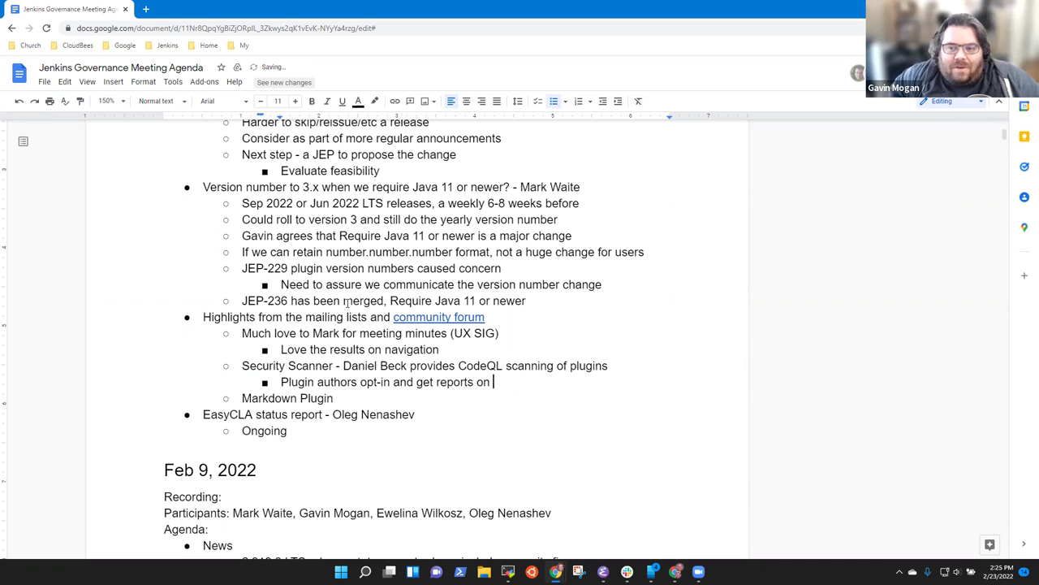
type("primary branch and pull requests")
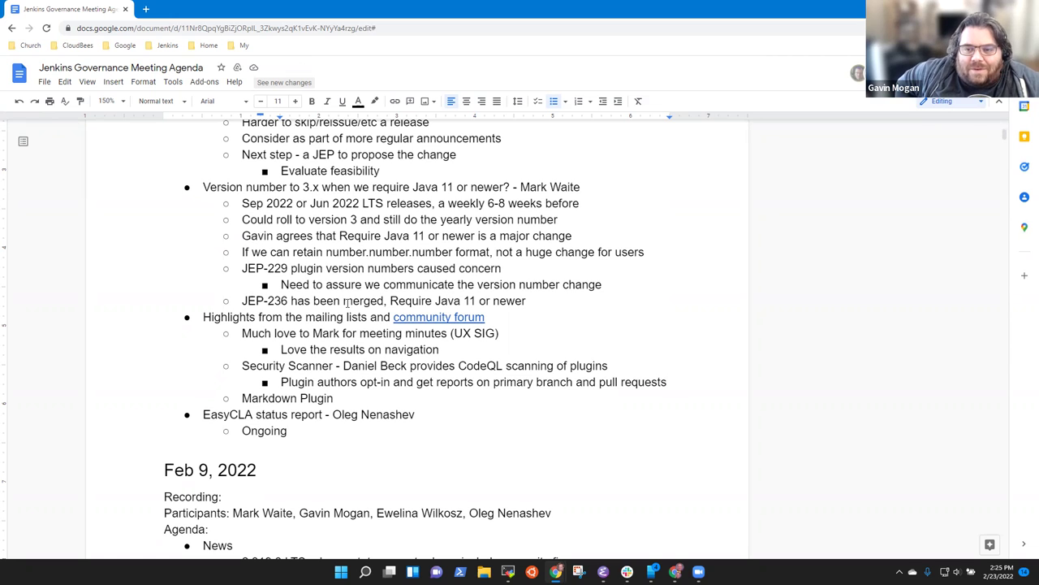
Step: Add another sub-note reading 'Discussions ongoing, very well received'
key("Return")
type("Discussions on")
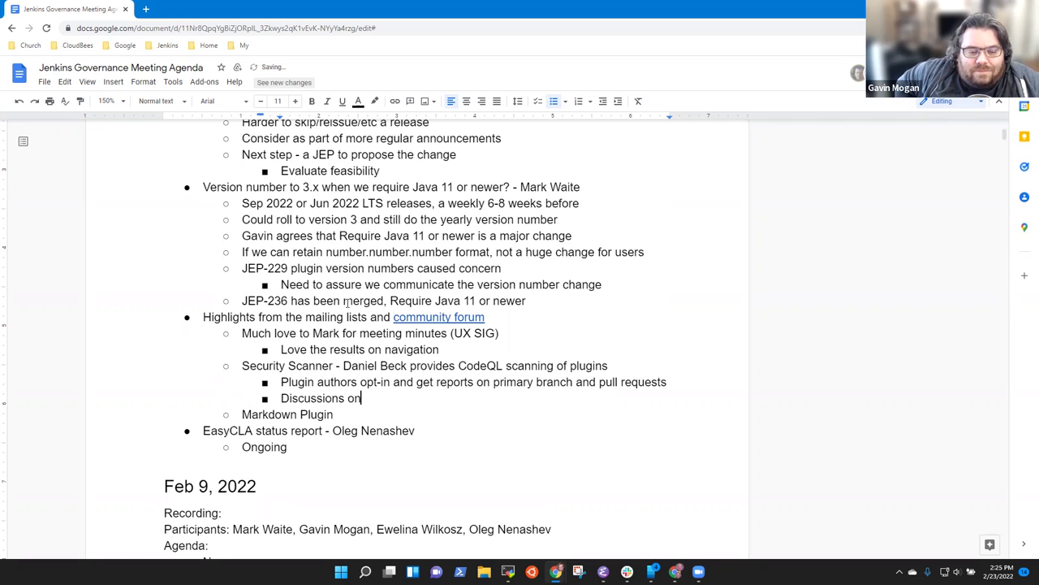
type("going, very we")
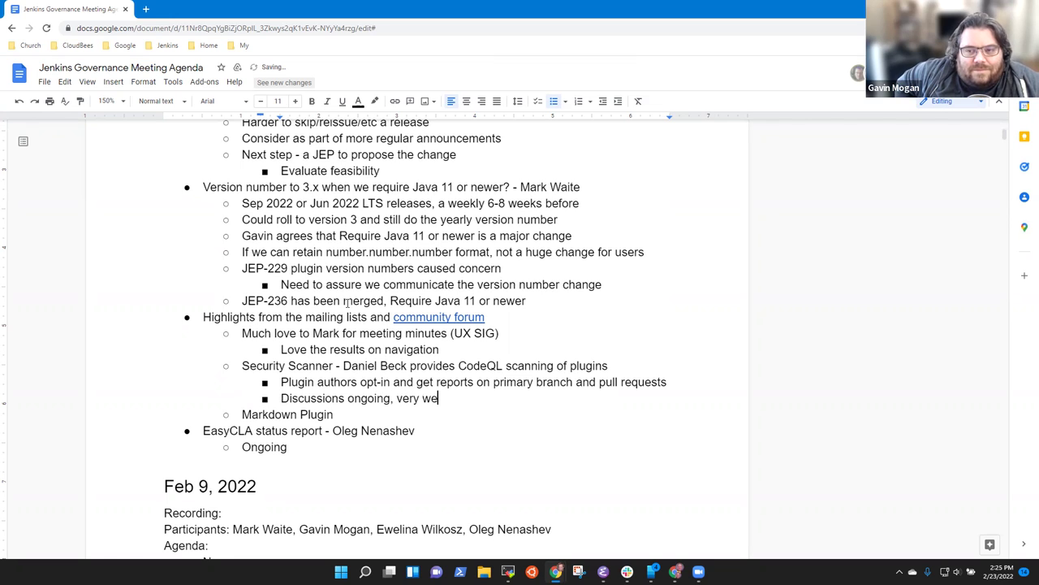
type("ll")
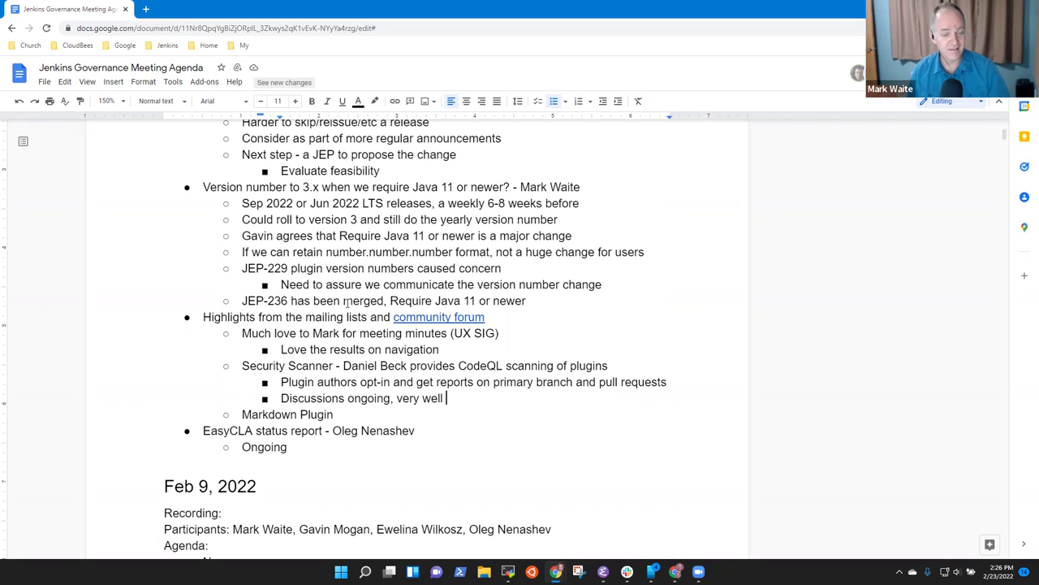
type("re")
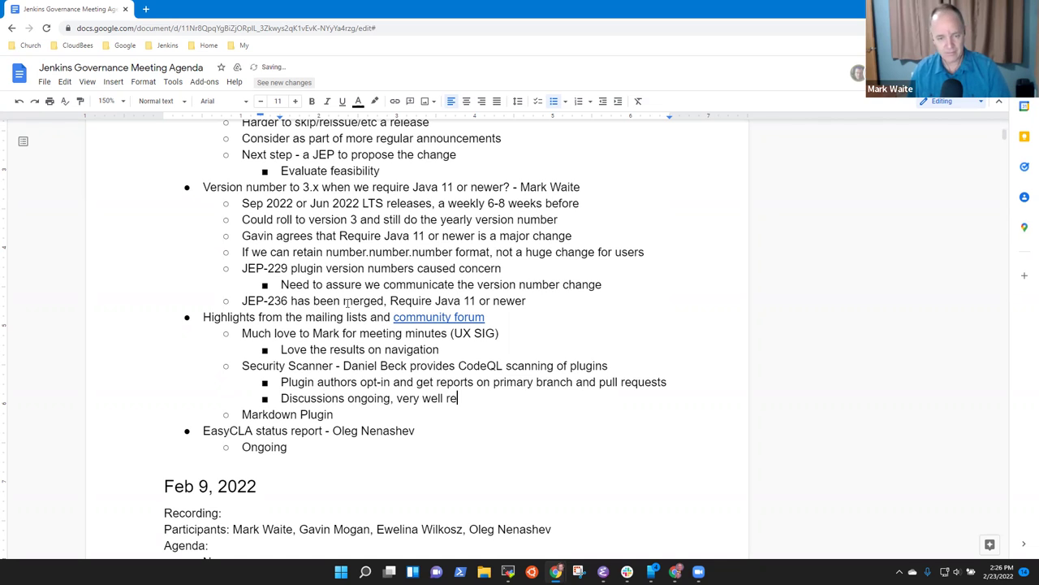
type("ceived")
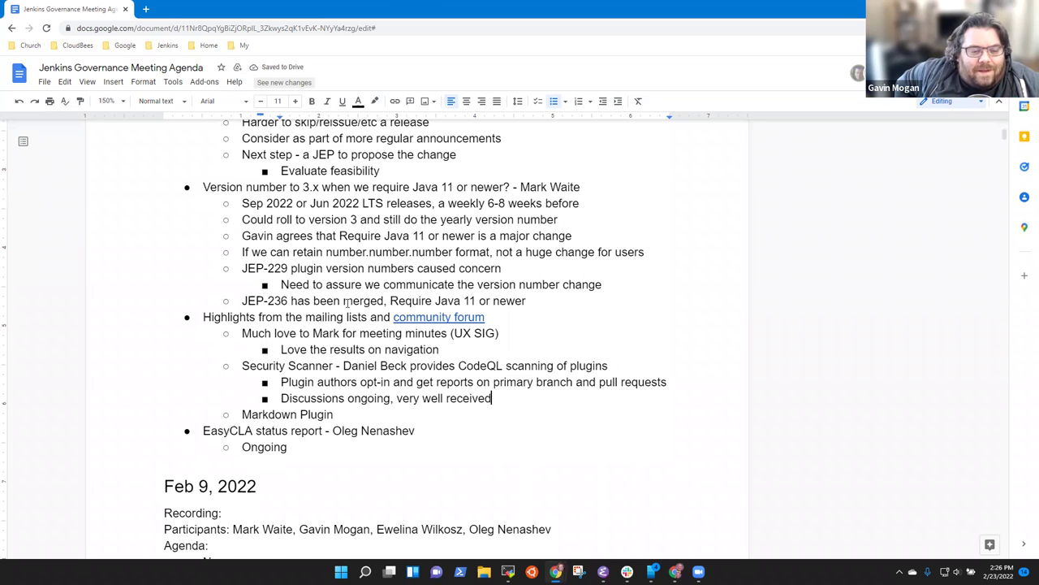
Step: Add an indented sub-note 'Yes, we can use markdown again inside Jenkins!' under Markdown Plugin
key("Return")
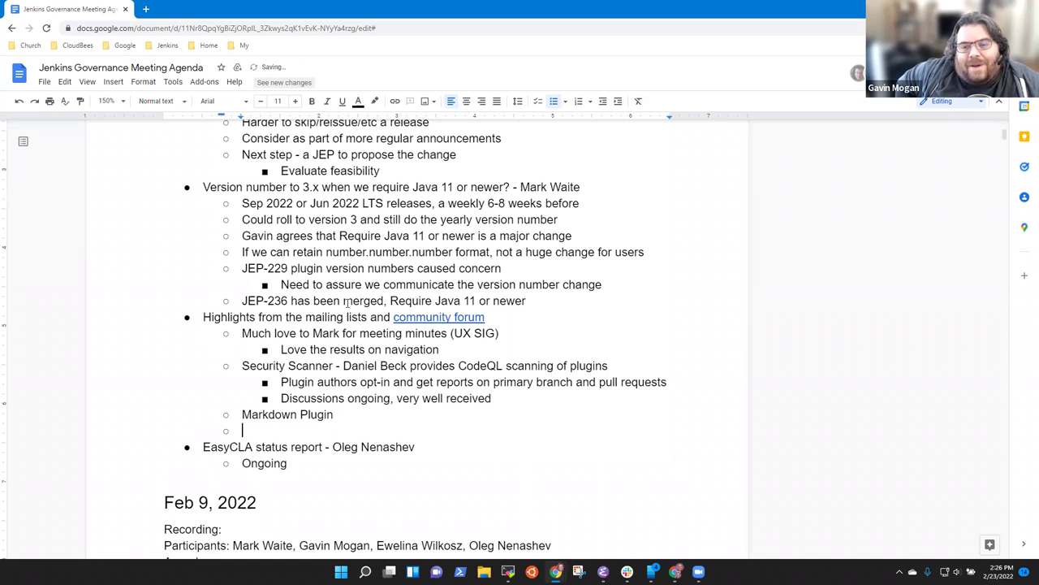
key("Tab")
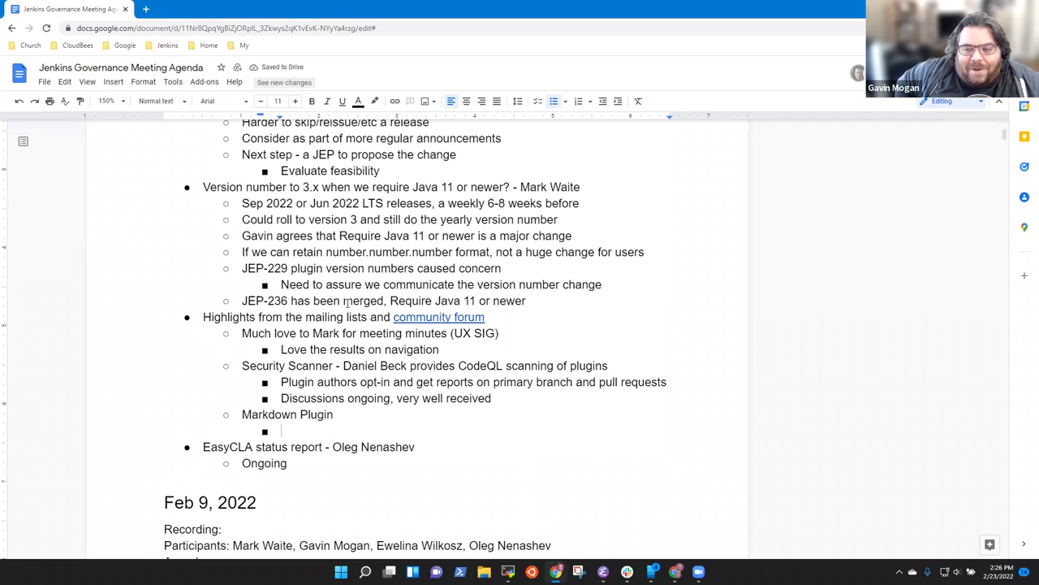
type("Yes, we can use ")
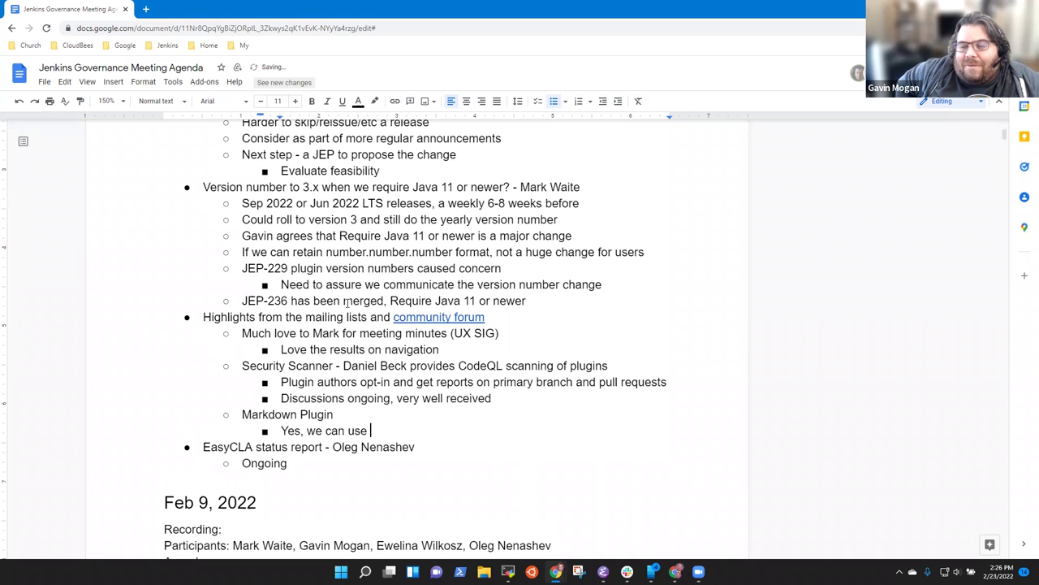
type("markdown again")
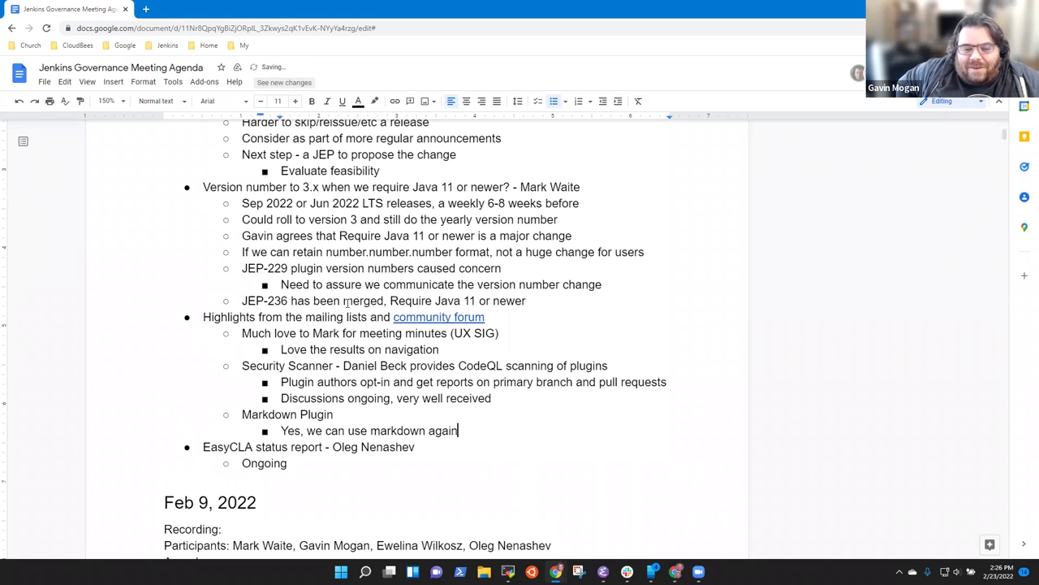
type("!")
key("BackSpace")
type("inside ")
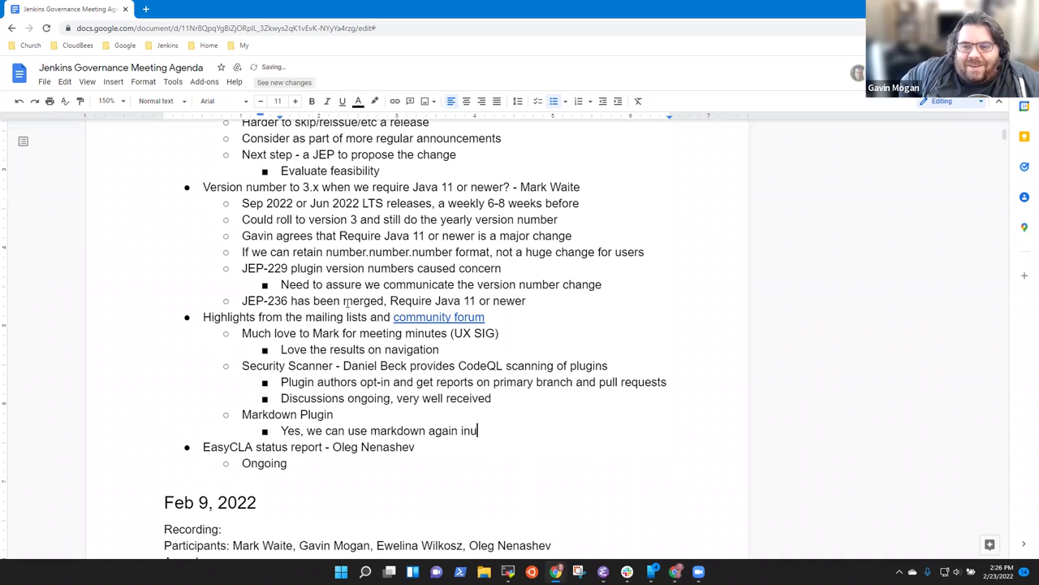
type("Jenkins")
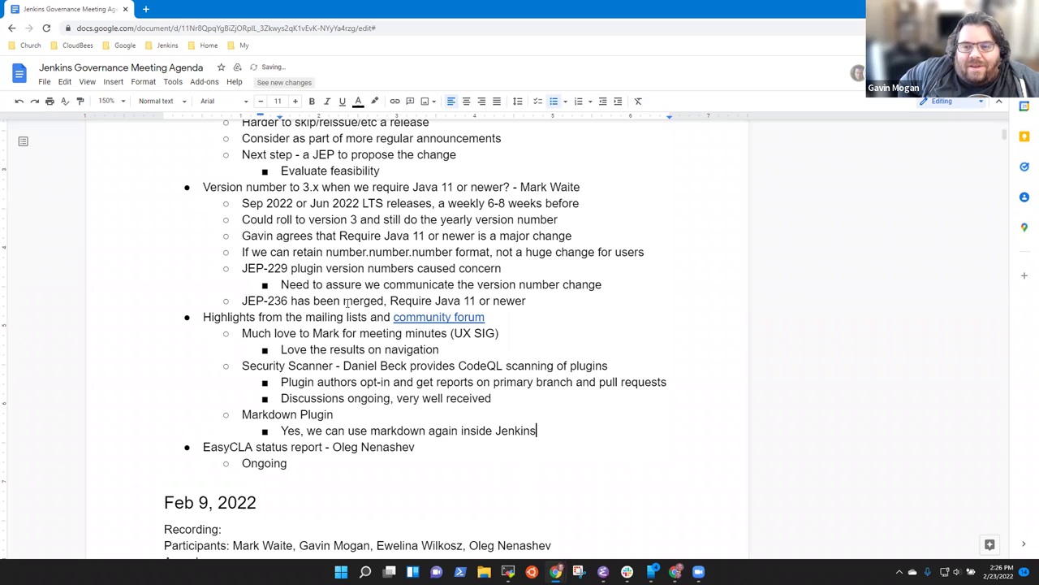
type("!")
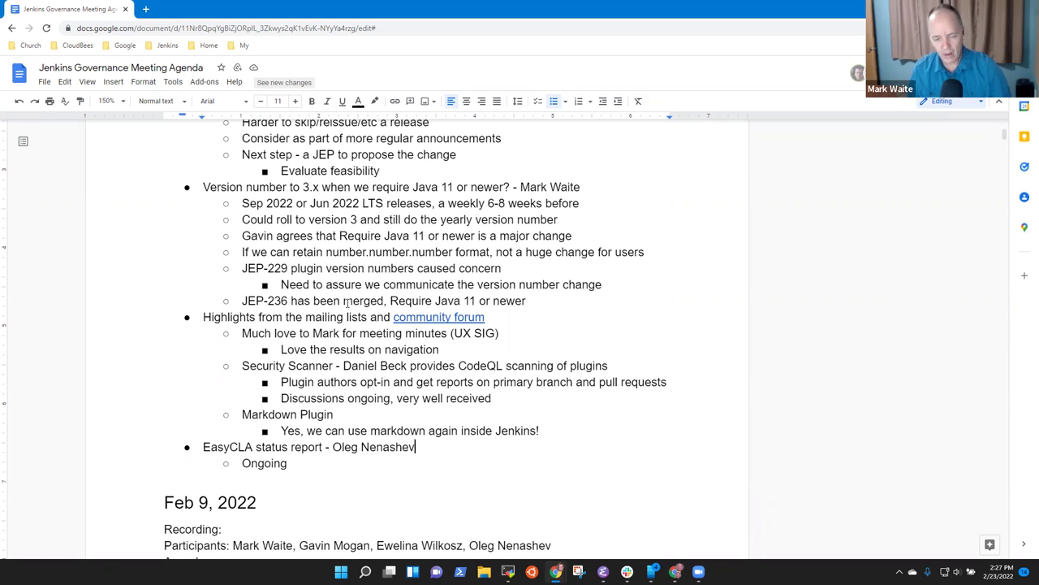
Step: Delete the EasyCLA status report line together with its 'Ongoing' sub-point
key("shift+End")
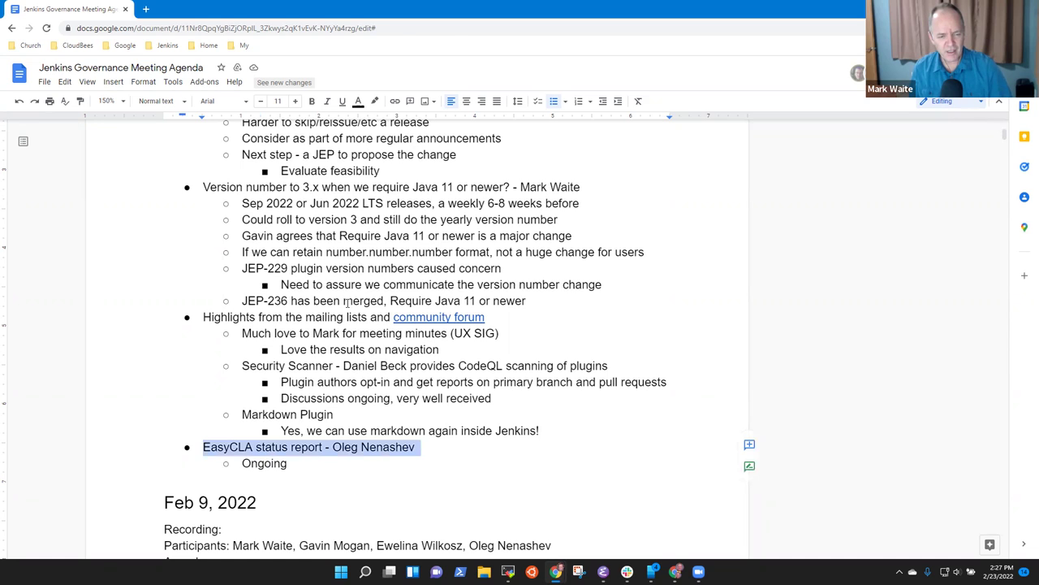
key("shift+Down")
key("shift+Down")
key("shift+Up")
key("shift+Up")
key("shift+Down")
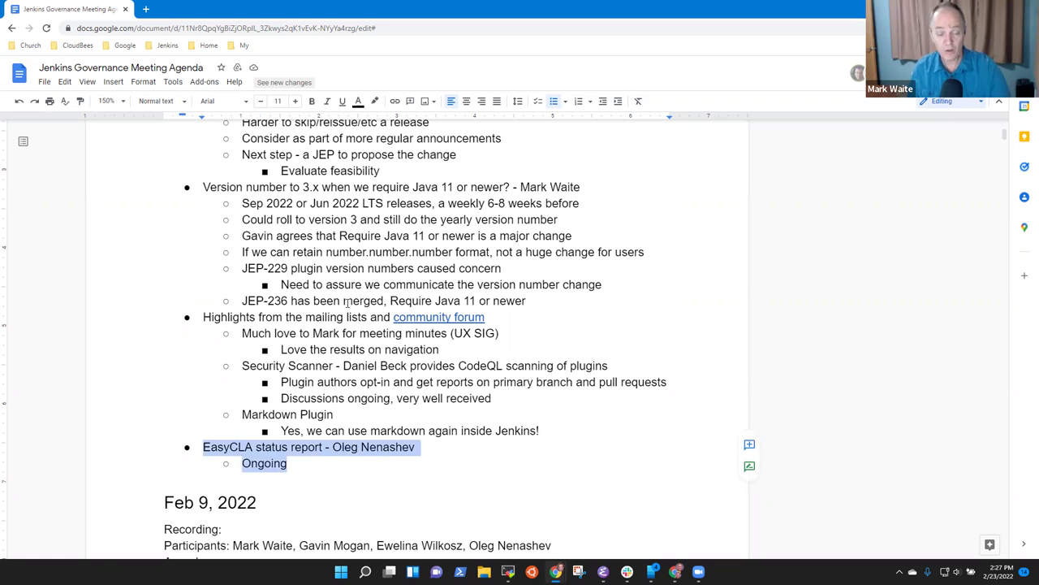
key("Delete")
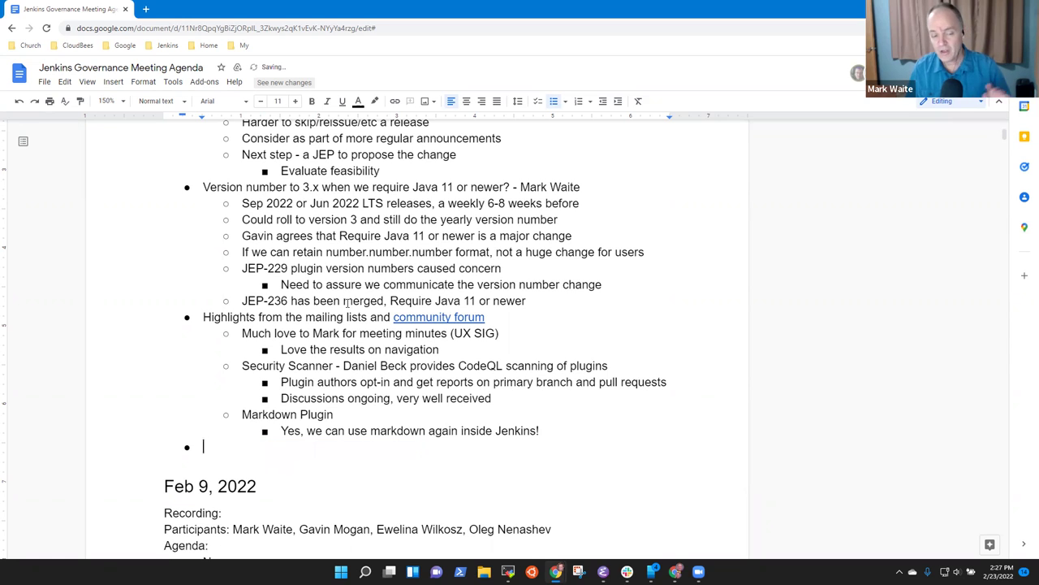